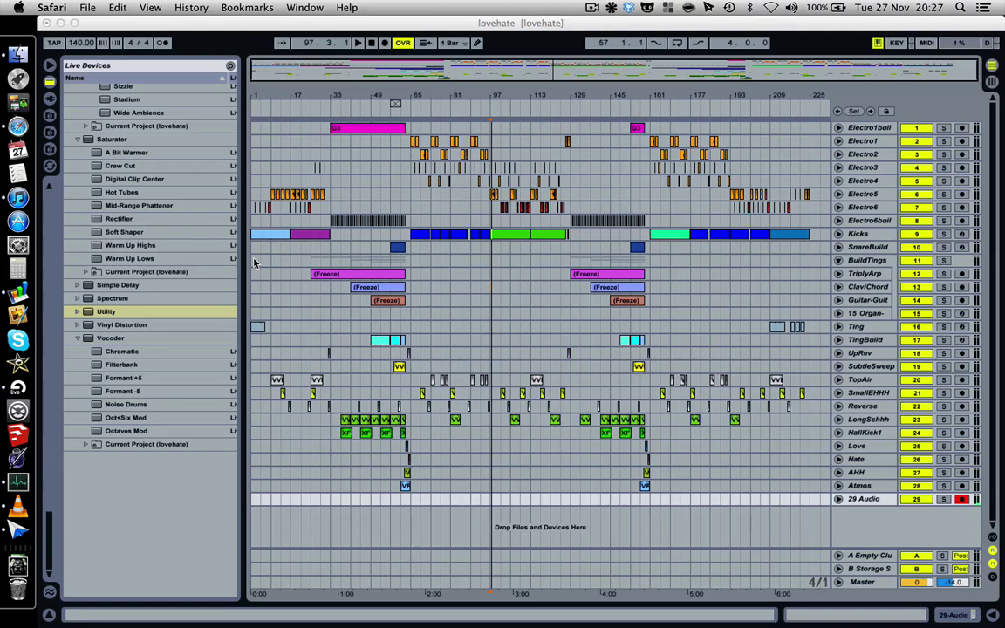
Disarm the 29 Audio track and play the arrangement from bar 1.
click(254, 262)
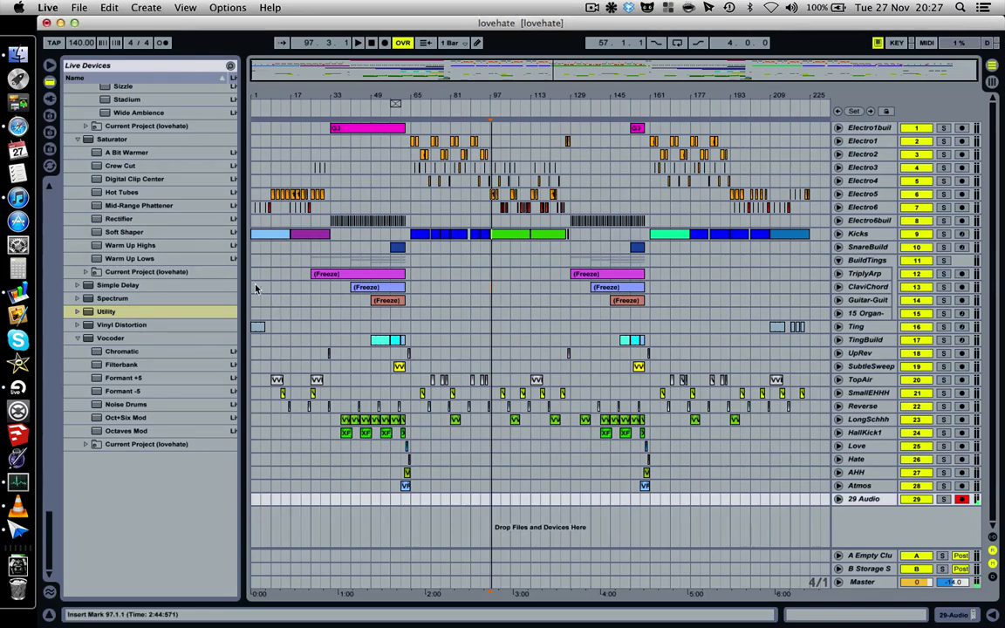
click(256, 288)
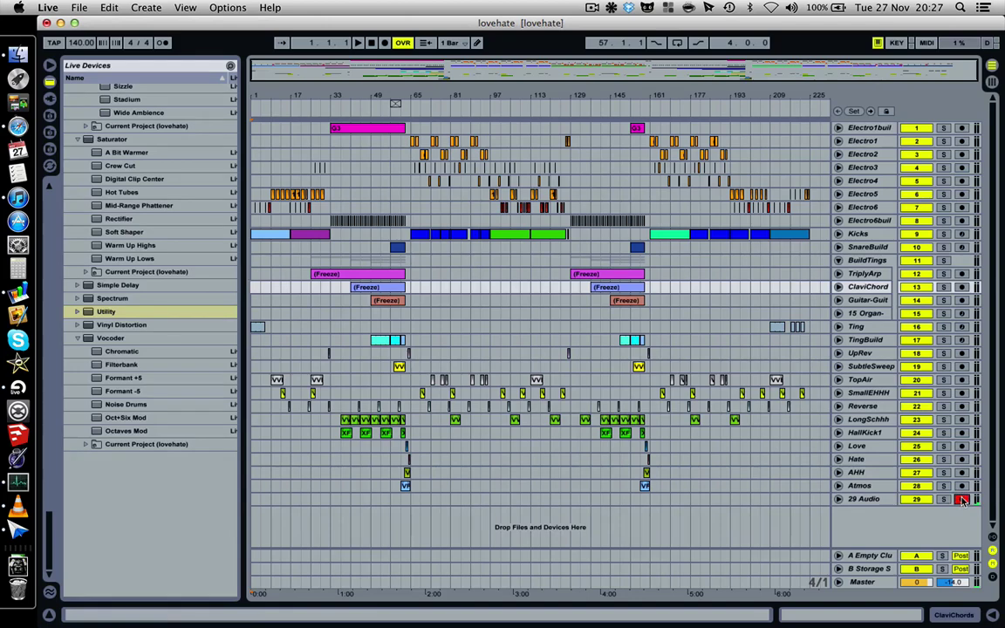
click(863, 498)
key(space)
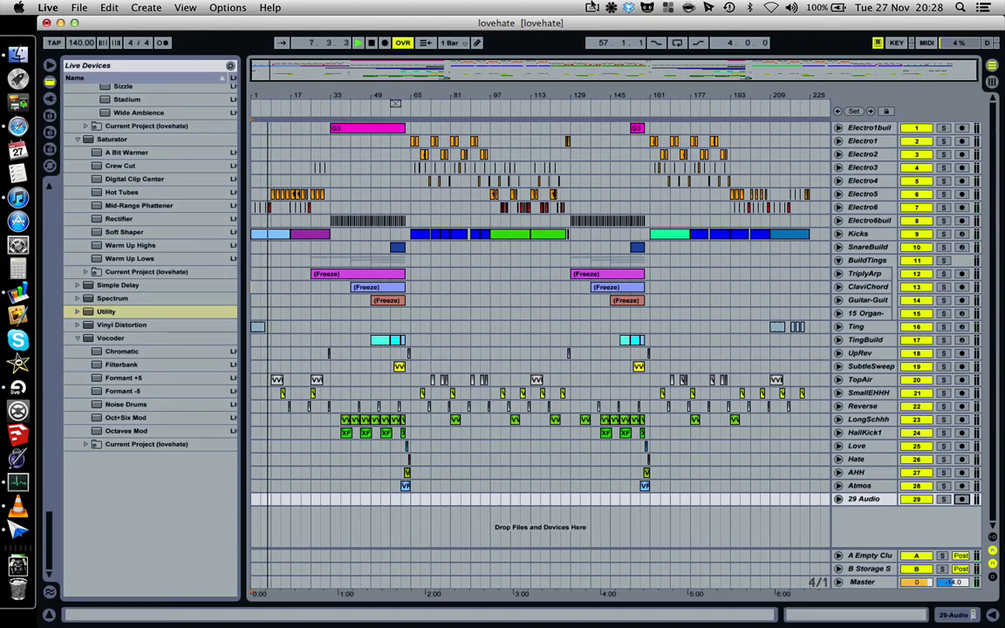
click(593, 6)
click(593, 5)
click(592, 5)
click(592, 6)
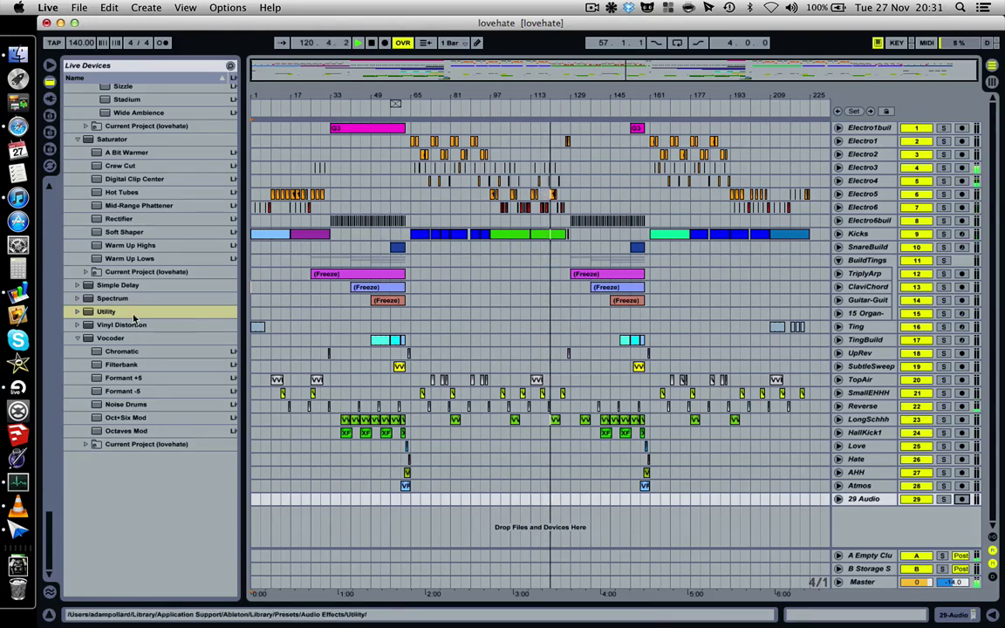
click(77, 299)
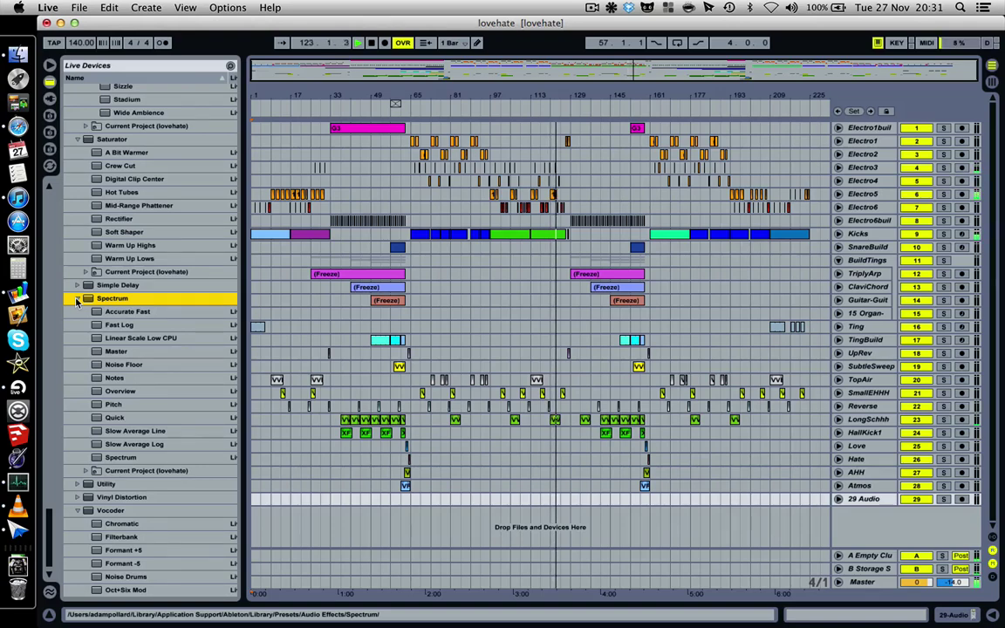
click(76, 299)
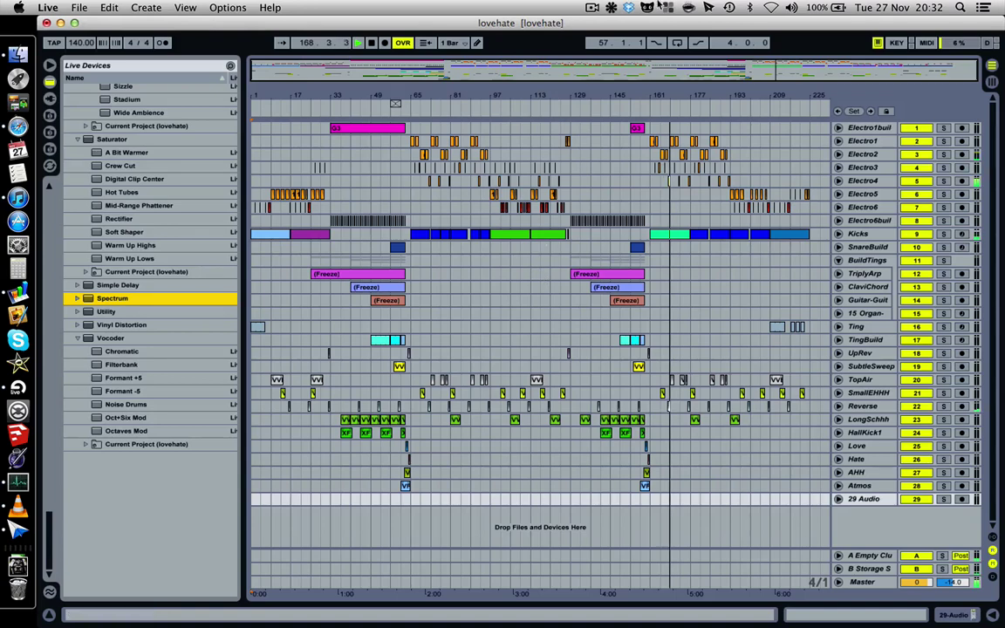
click(592, 7)
click(591, 7)
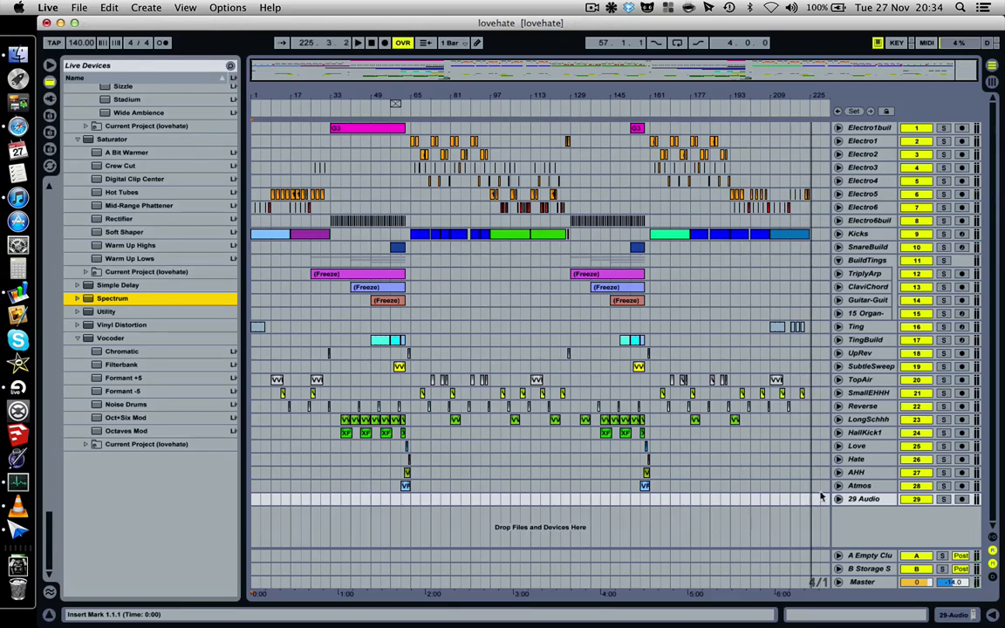
Arm the 29 Audio track for recording and play a short excerpt of the arrangement from bar 65.
click(961, 499)
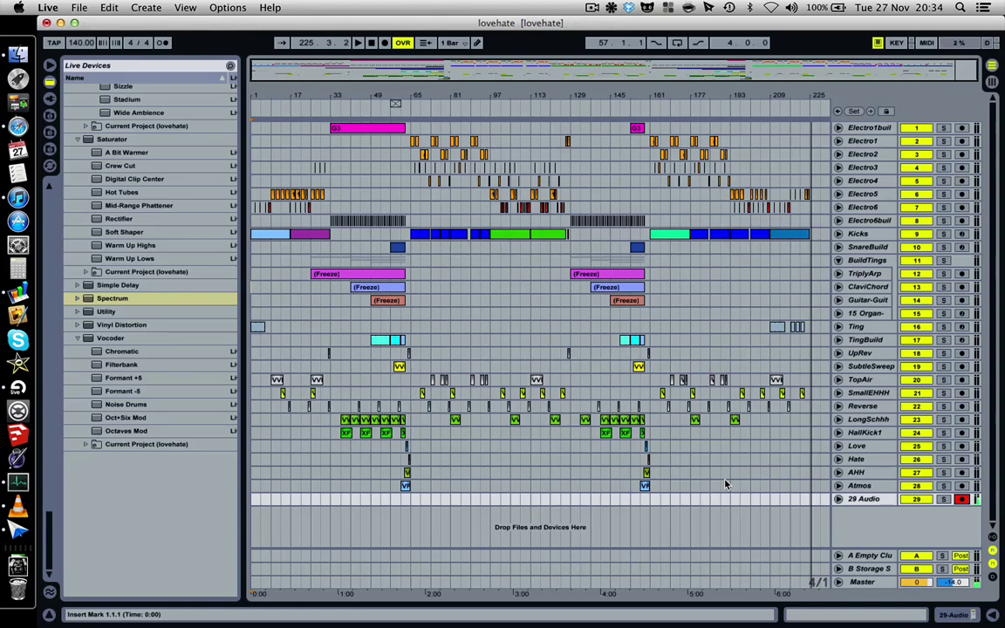
click(413, 265)
key(space)
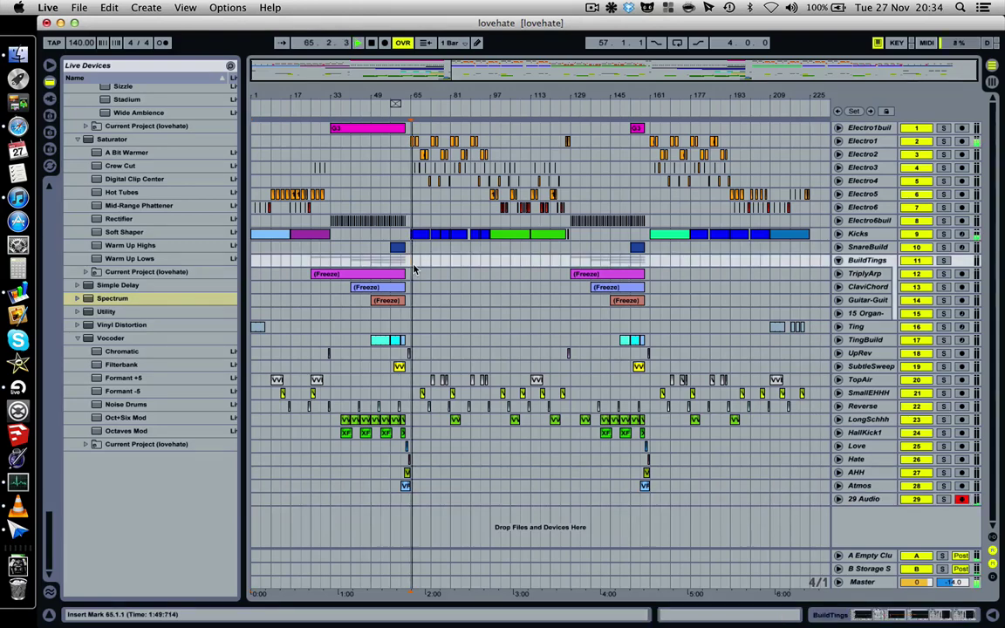
key(space)
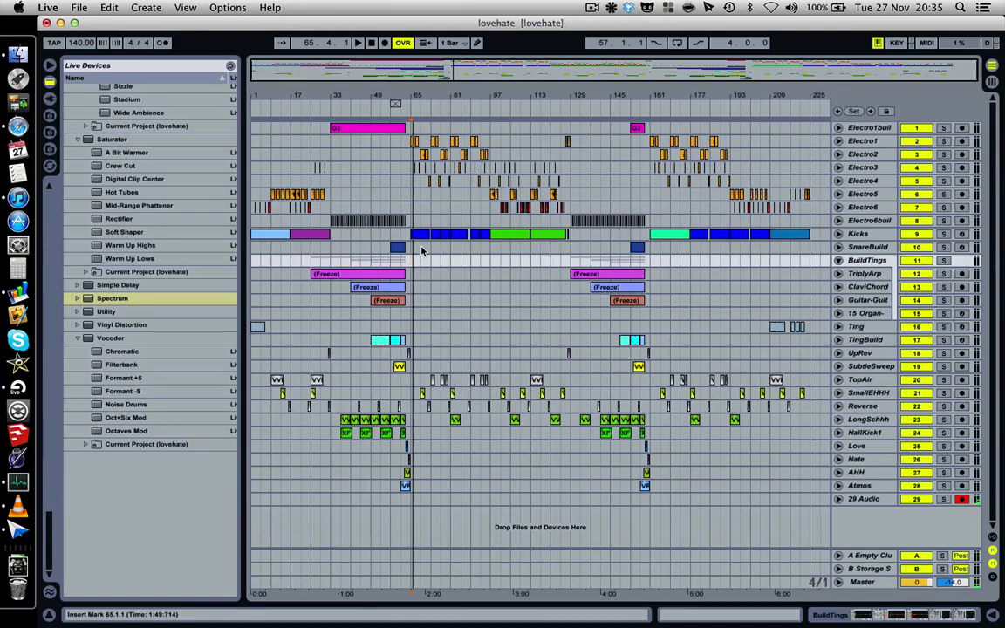
Audition short excerpts of the arrangement from bars 97 and 161, and compare with bar 97 again.
click(491, 269)
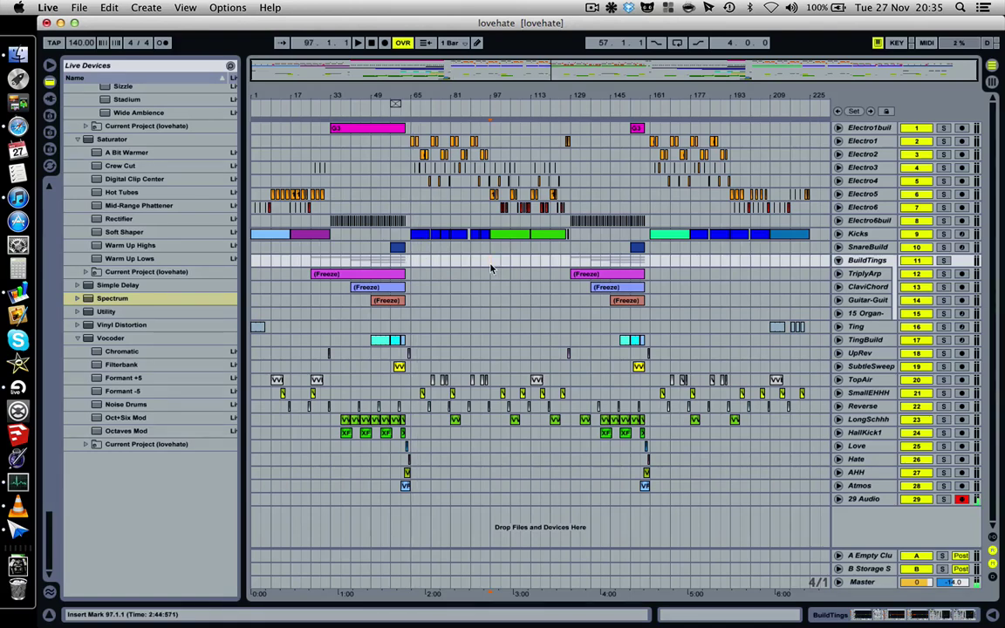
key(space)
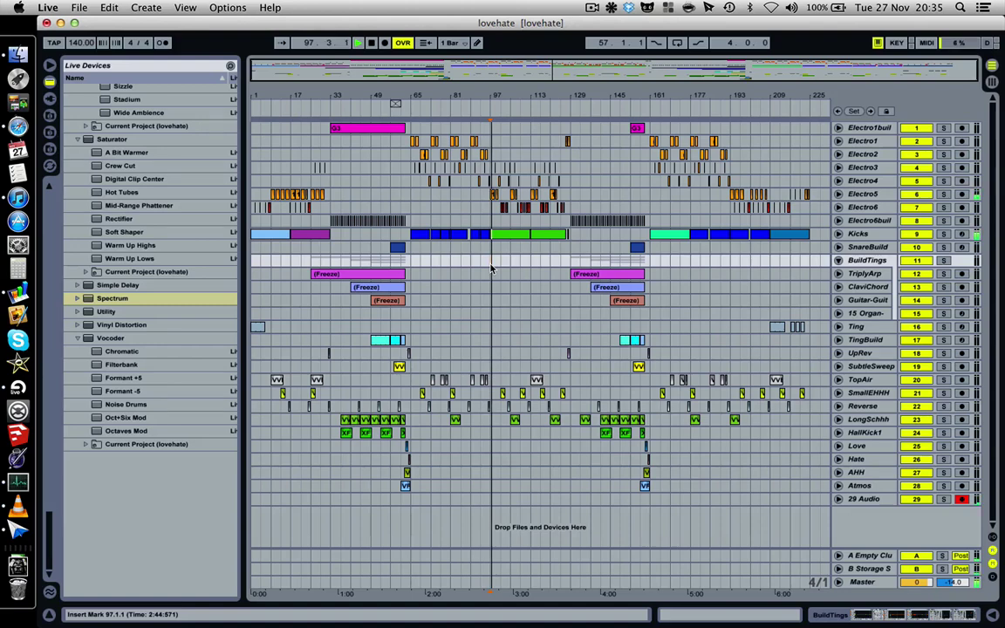
click(650, 267)
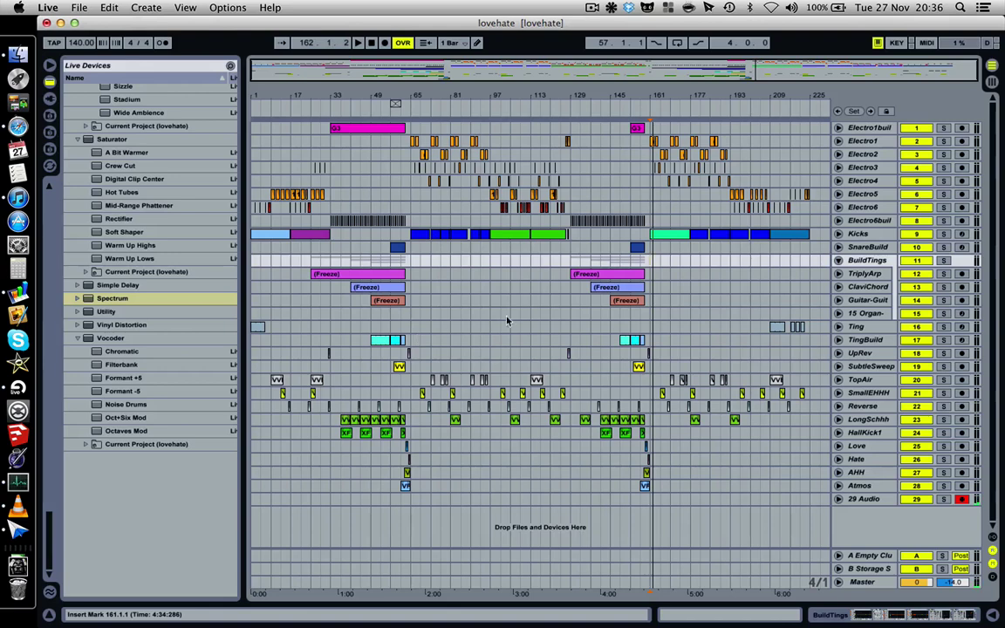
click(492, 289)
key(space)
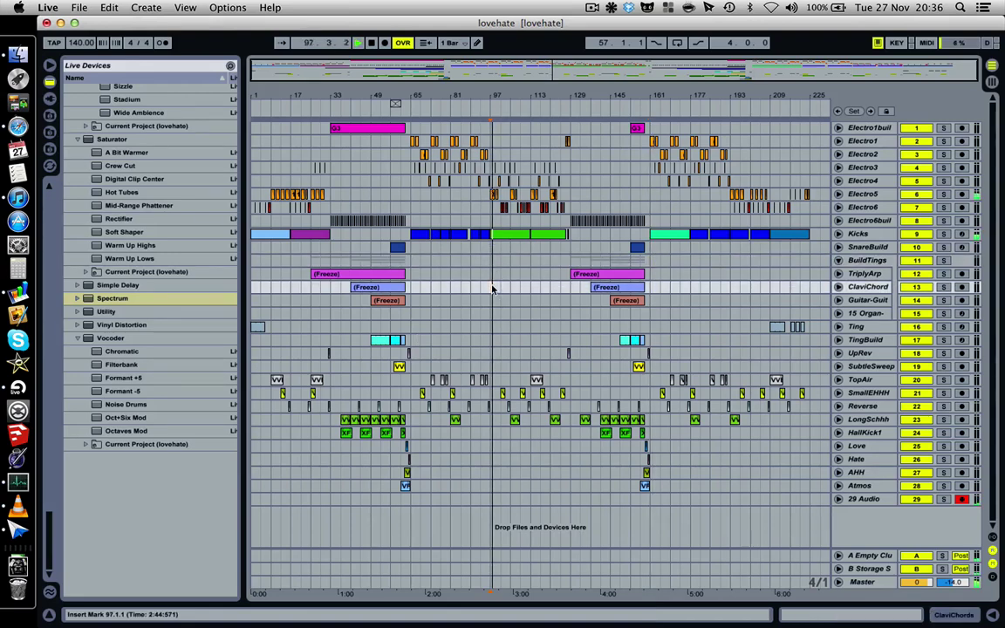
key(space)
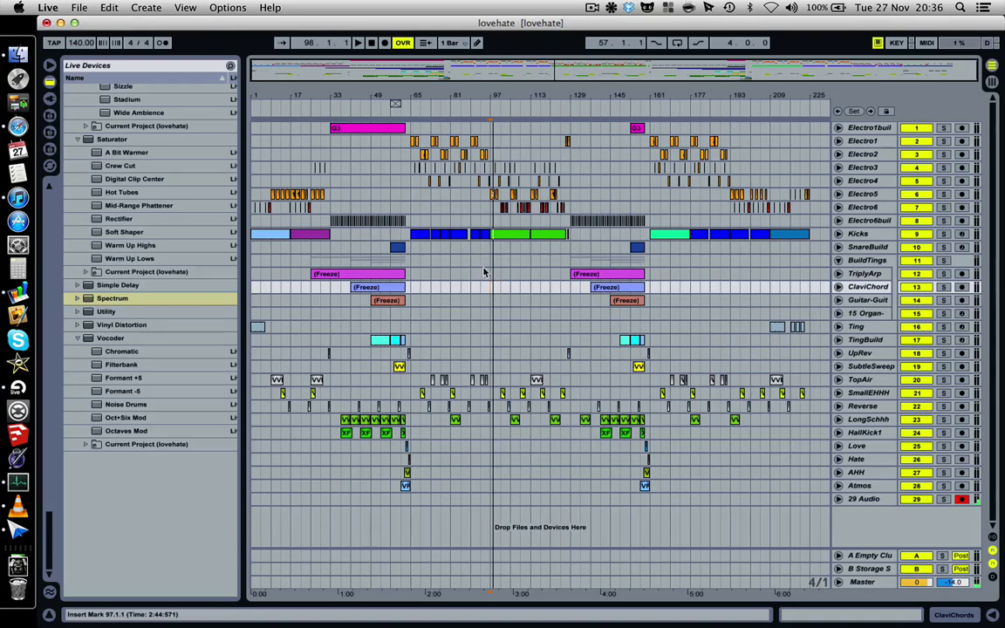
Play the first bar of the section starting at bar 65 twice, stopping after each short excerpt.
click(412, 251)
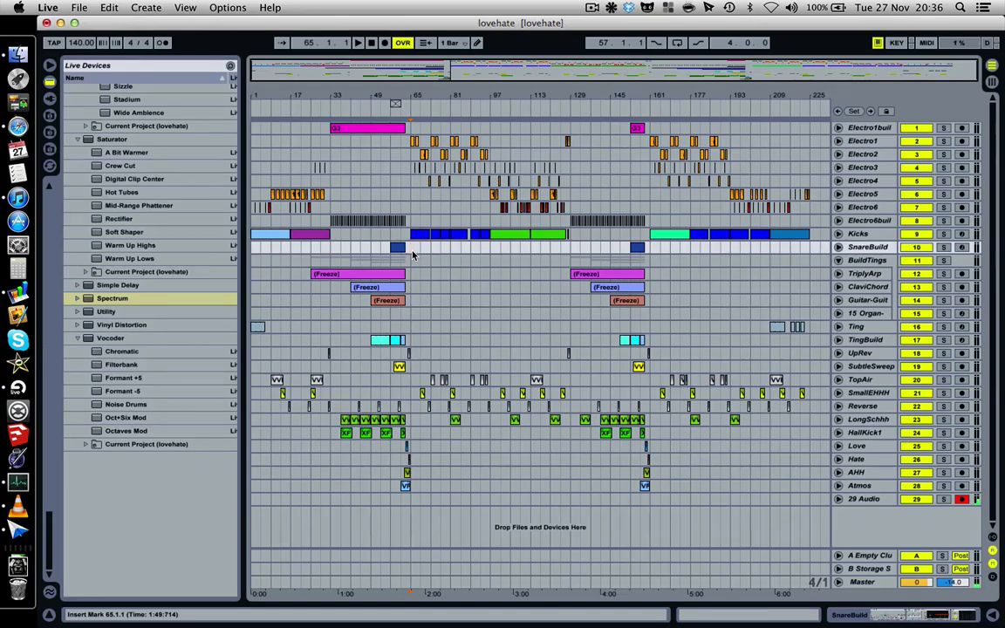
drag(416, 96, 404, 150)
click(382, 159)
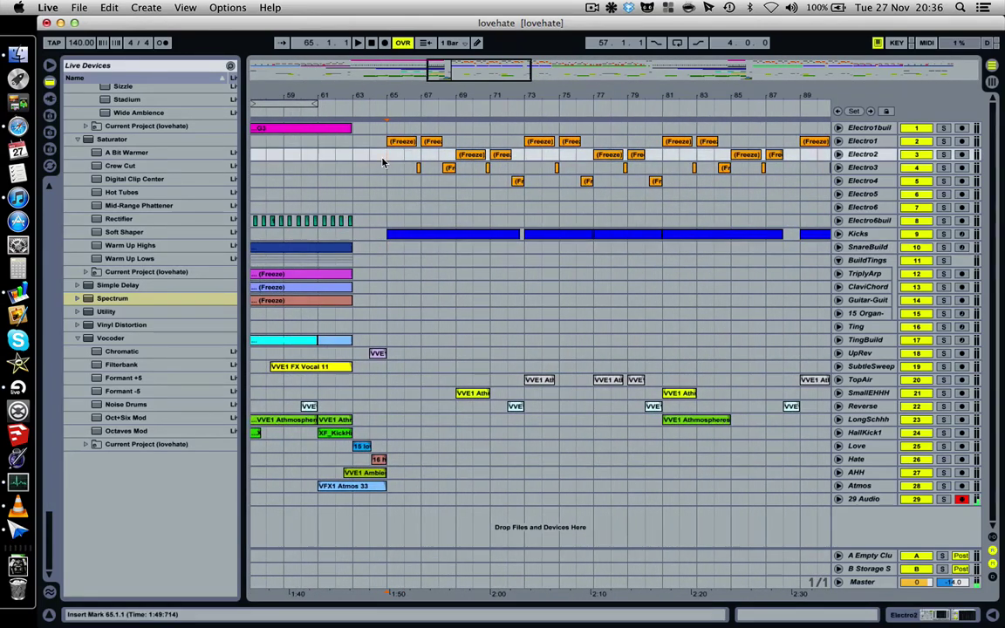
key(space)
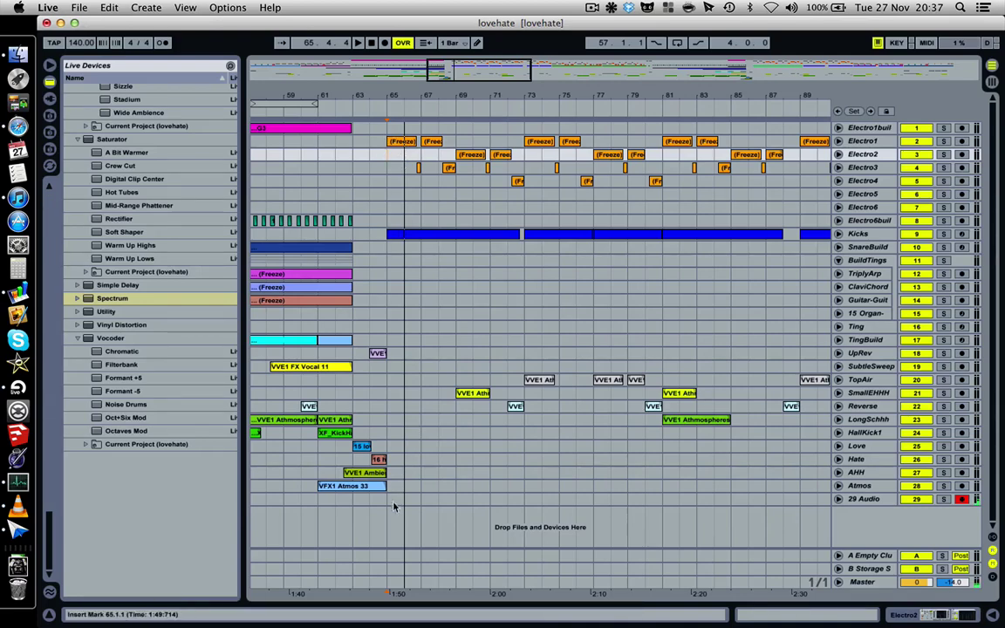
click(389, 180)
key(space)
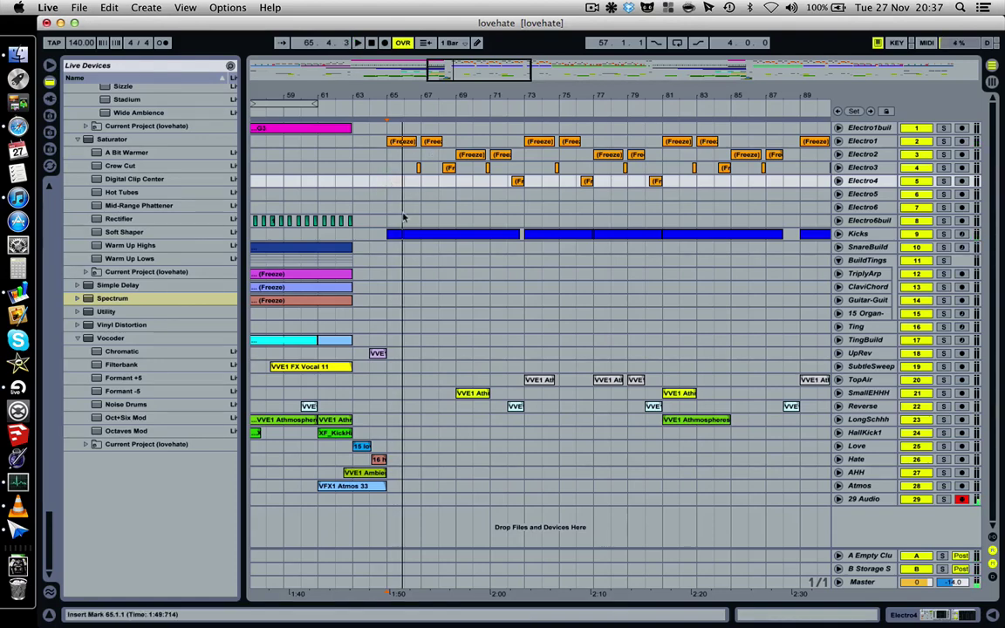
Play the eight-bar phrase of the Electro tracks from bar 65 and stop at bar 73.
mouse_move(405, 90)
mouse_down()
mouse_move(405, 61)
mouse_move(403, 90)
mouse_up()
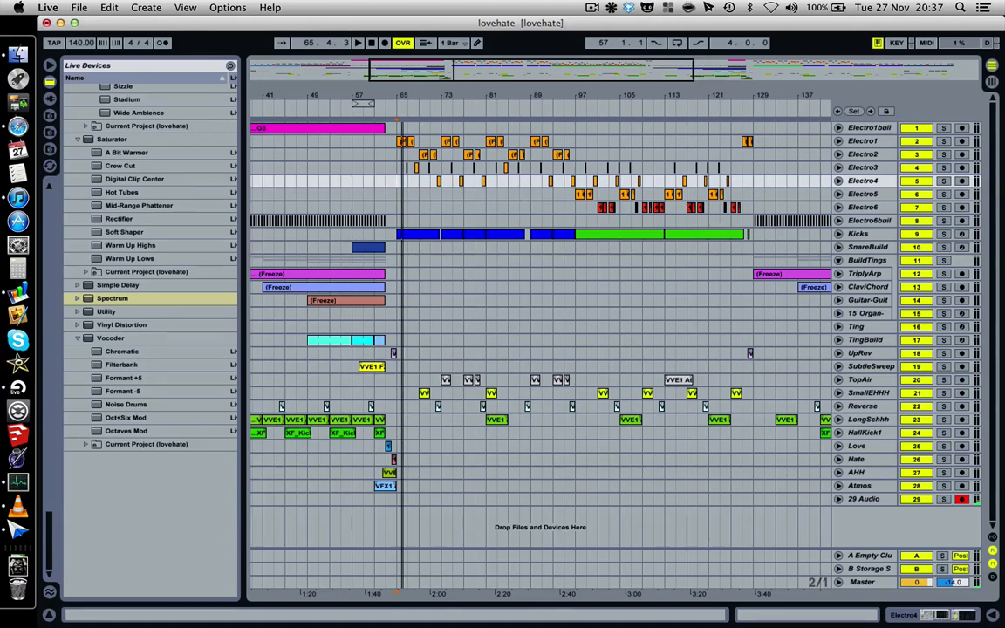
drag(404, 90, 415, 90)
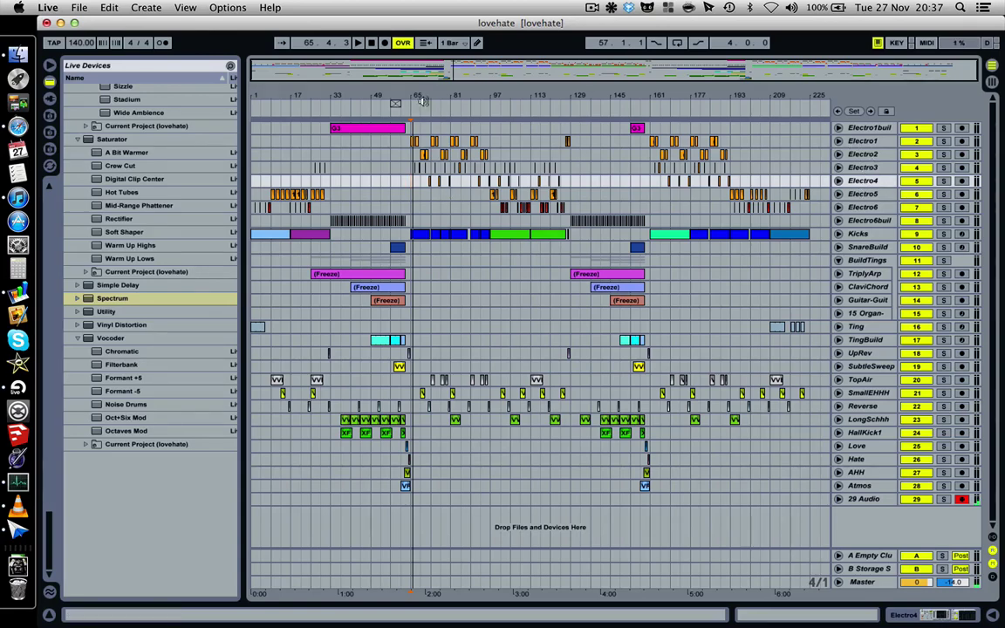
drag(419, 94, 420, 162)
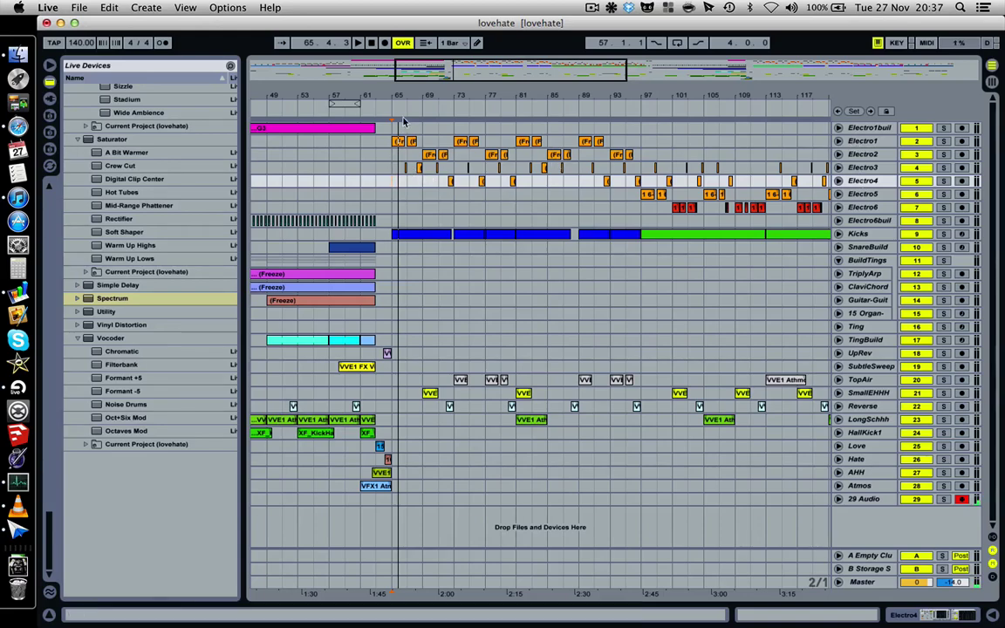
drag(404, 96, 404, 139)
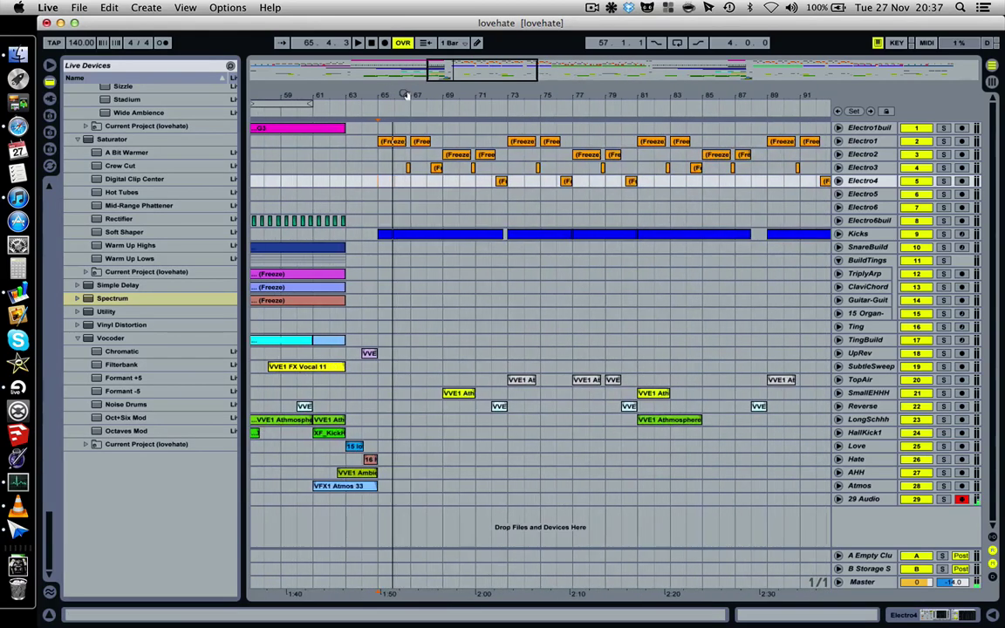
click(379, 160)
key(space)
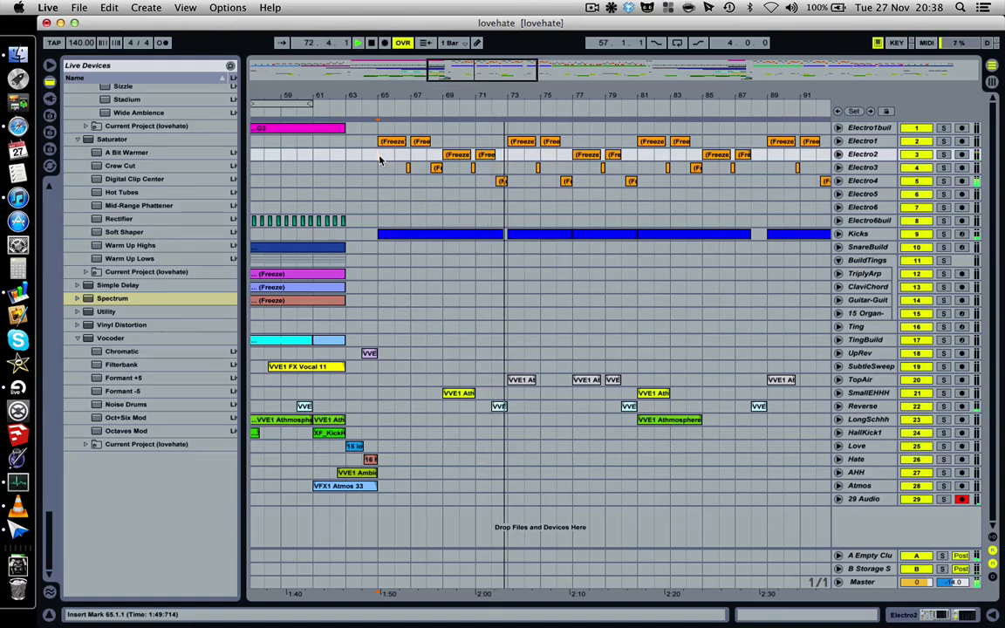
key(space)
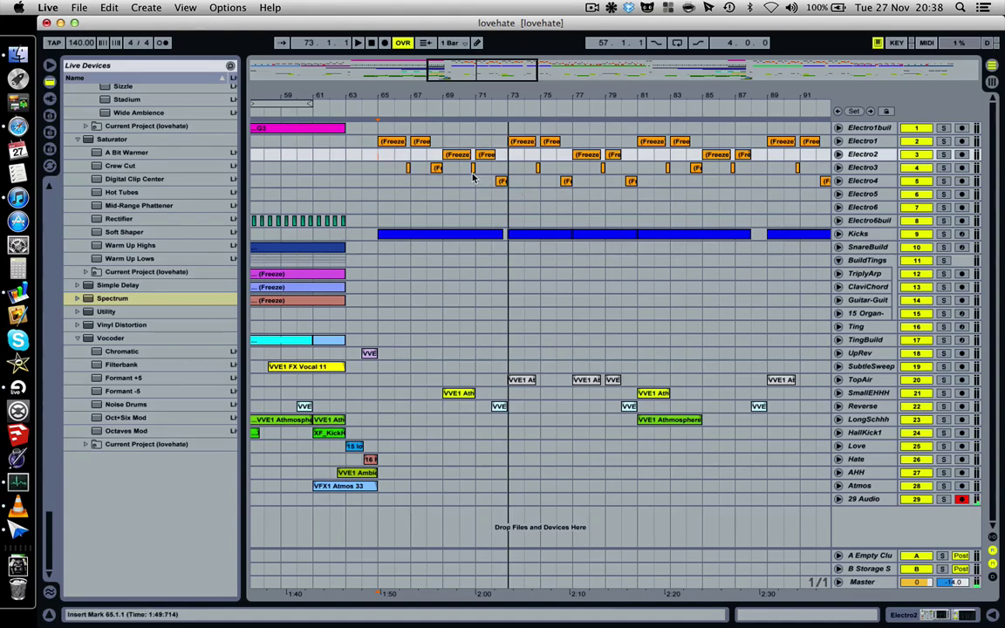
Unfold the Kicks track and open its green clip at bar 97 in the MIDI note editor to examine the kick pattern.
mouse_move(493, 97)
mouse_down()
mouse_move(493, 65)
mouse_move(492, 93)
mouse_up()
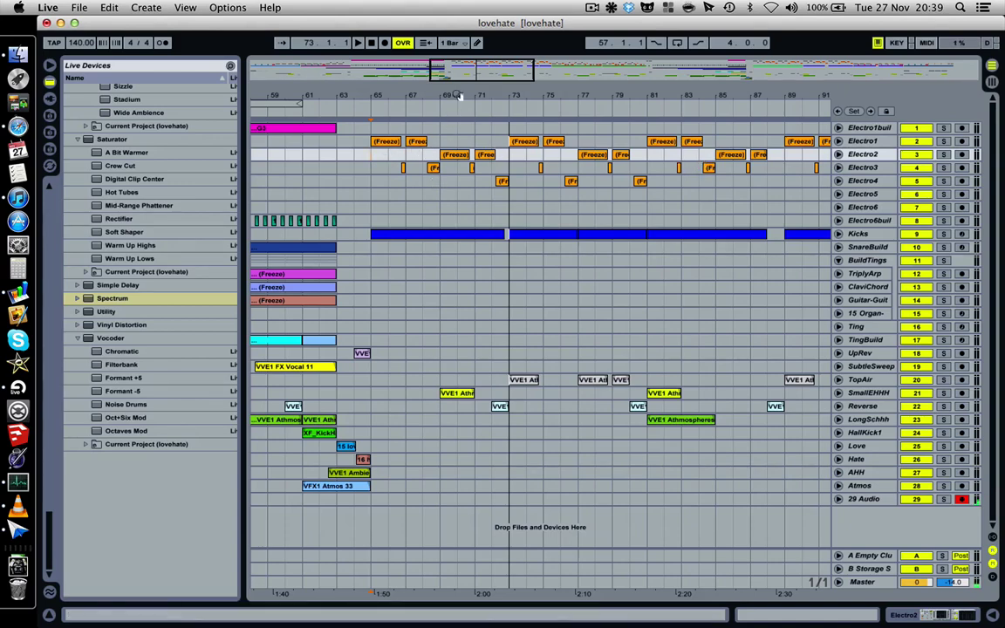
mouse_move(461, 96)
mouse_down()
mouse_move(457, 64)
mouse_move(459, 95)
mouse_up()
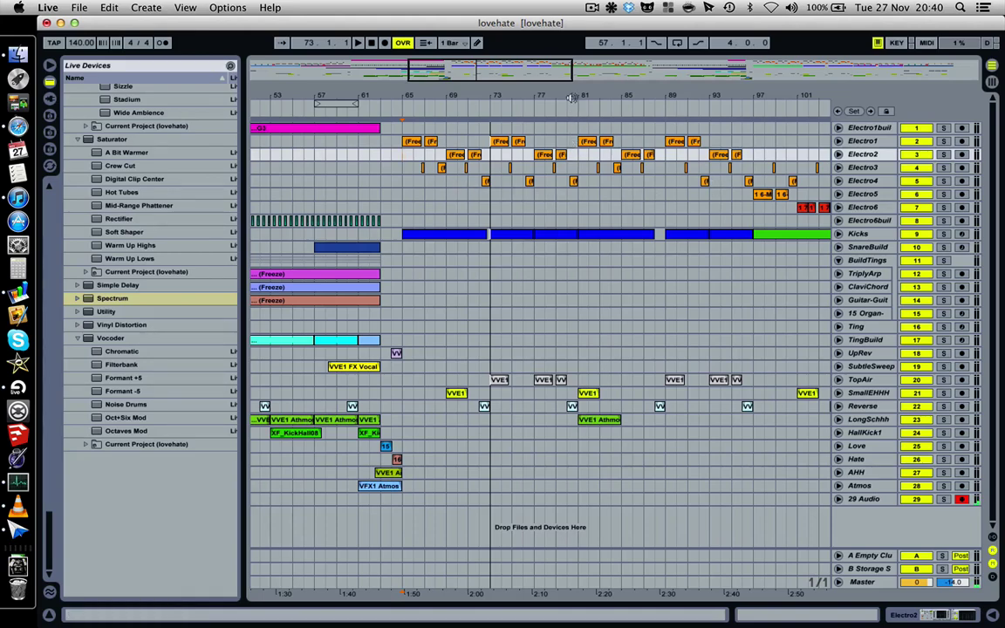
drag(572, 97, 572, 78)
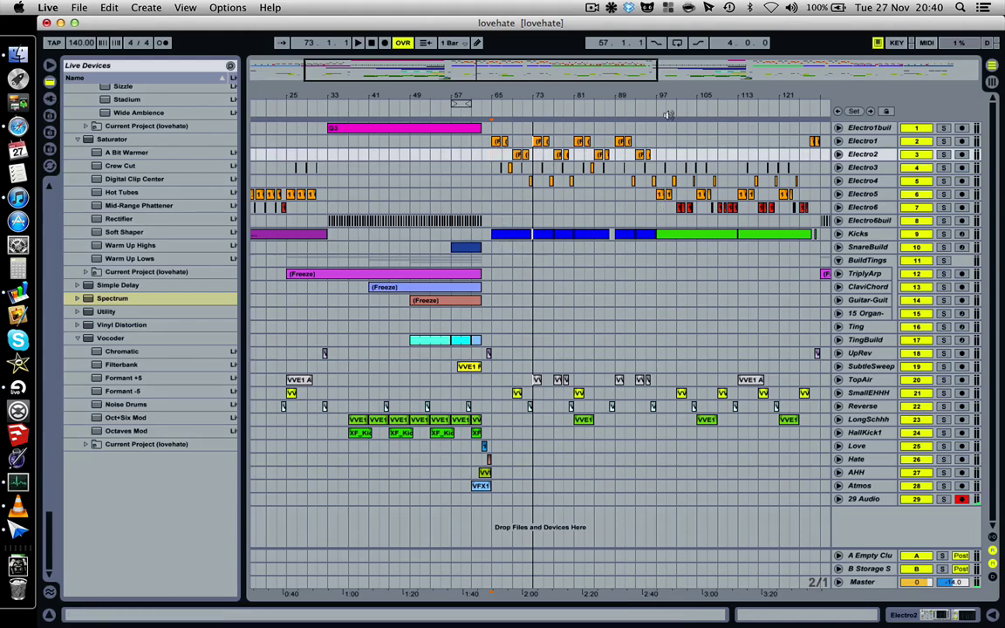
drag(613, 93, 516, 80)
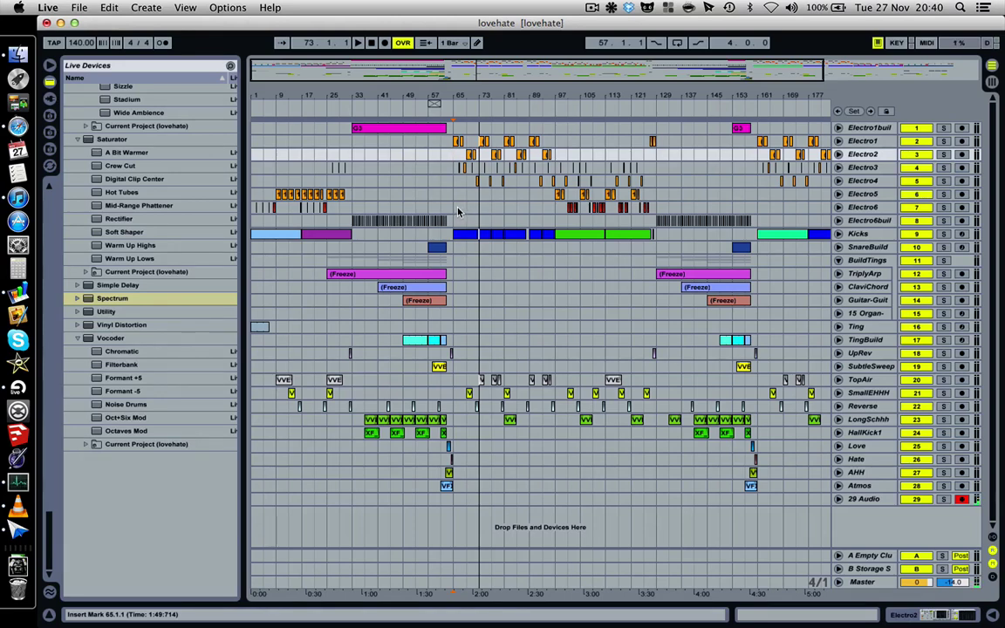
click(568, 234)
click(837, 233)
click(599, 234)
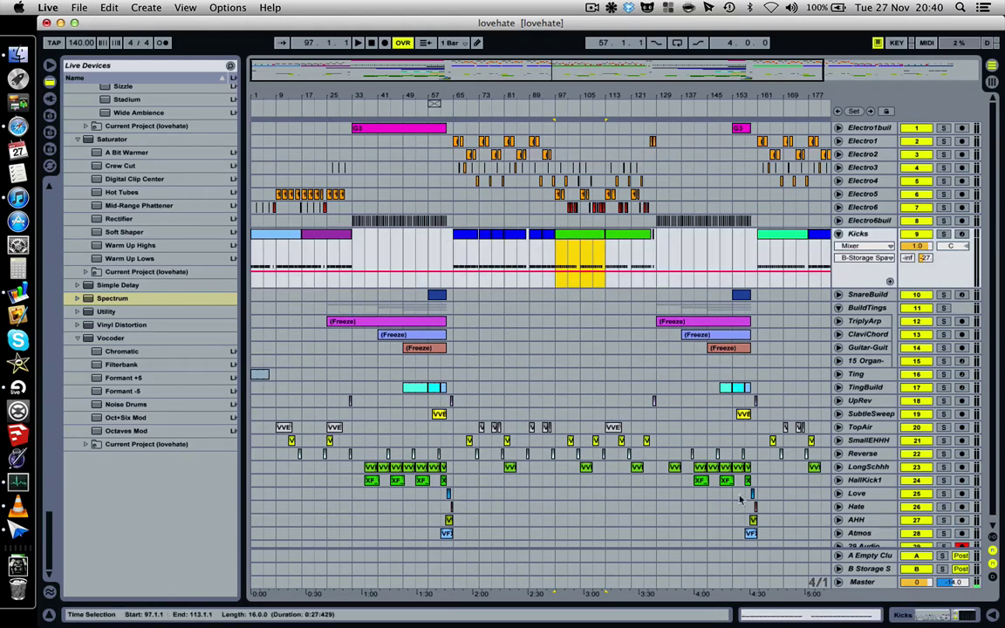
click(797, 613)
click(390, 508)
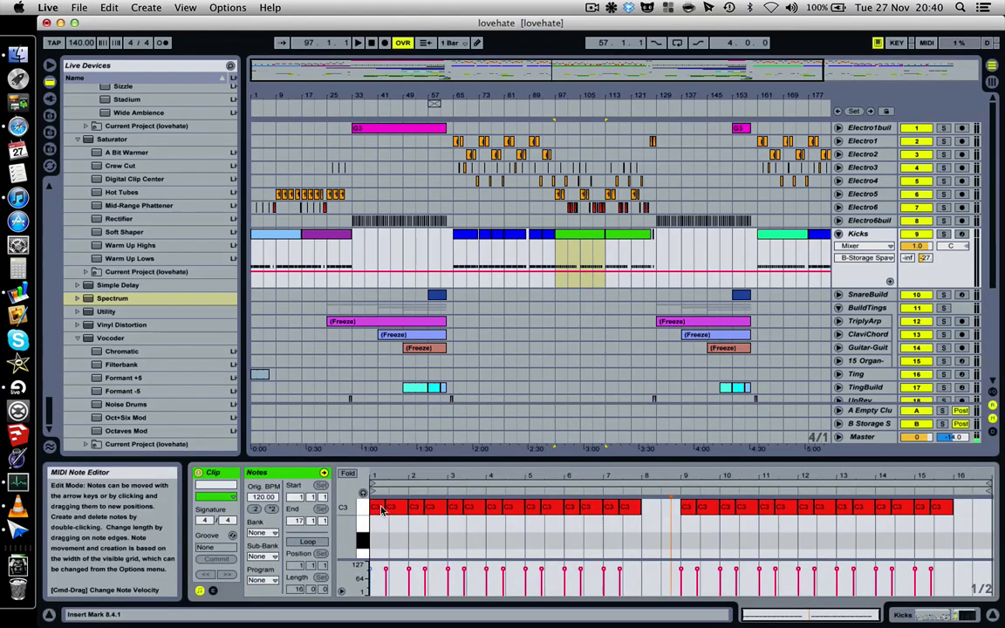
key(plus)
key(plus)
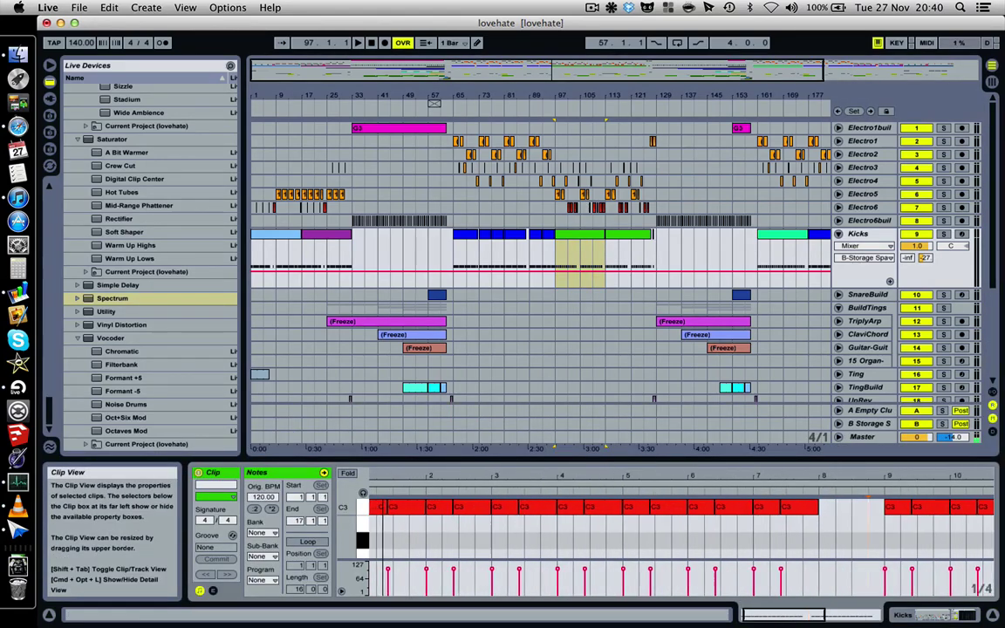
scroll(391, 519, left, 1)
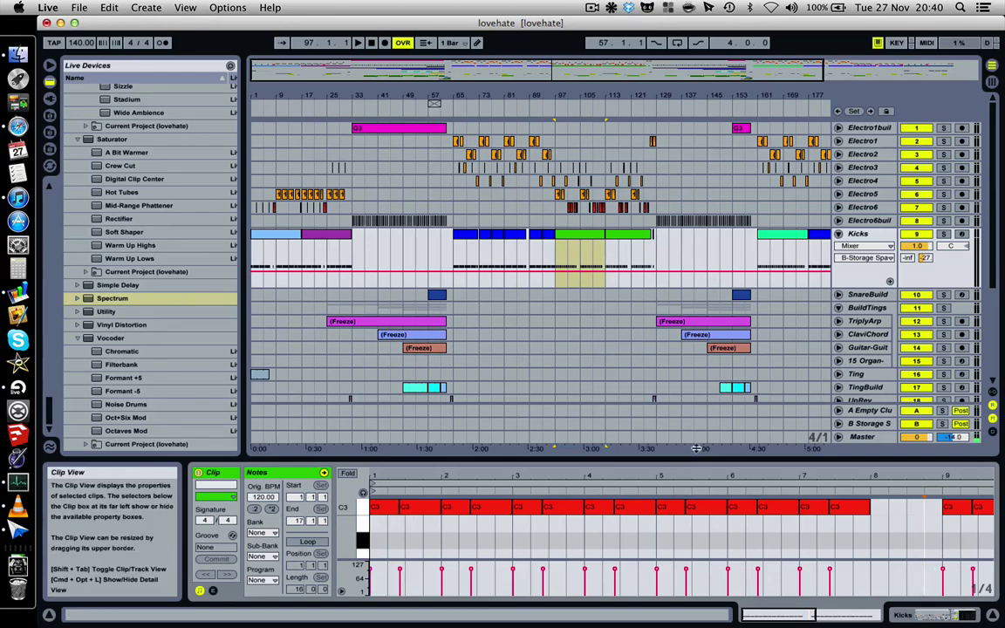
Fold the Kicks track and select the Electro5 track, followed by the Electro6 track.
click(838, 234)
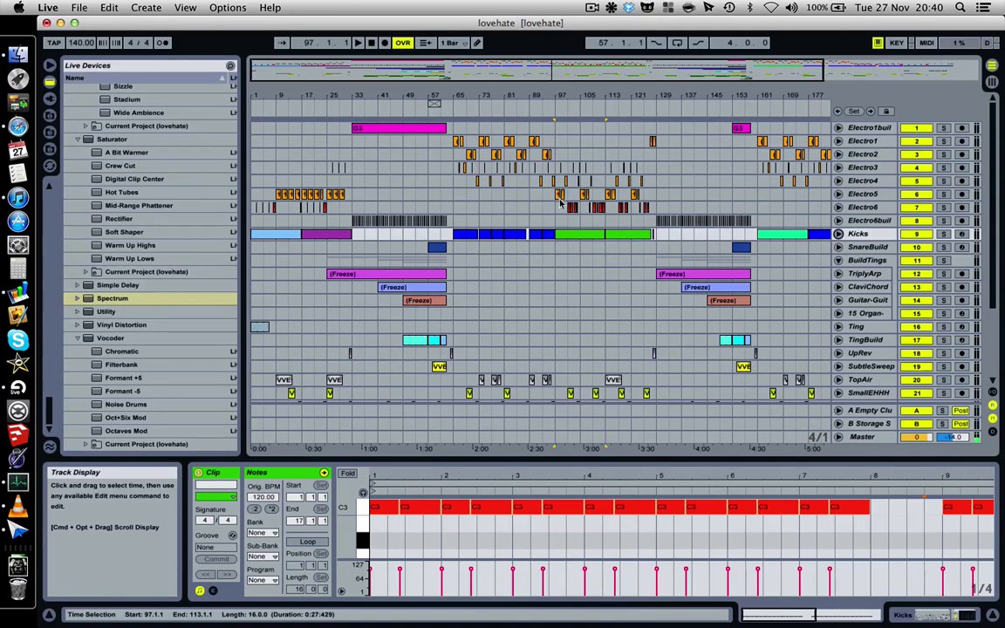
click(875, 196)
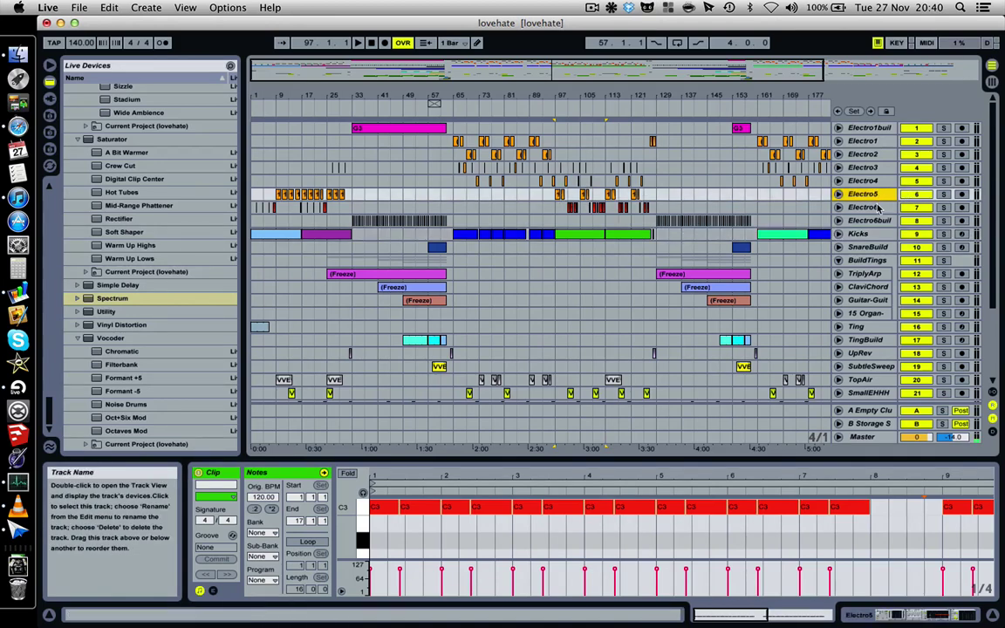
click(875, 207)
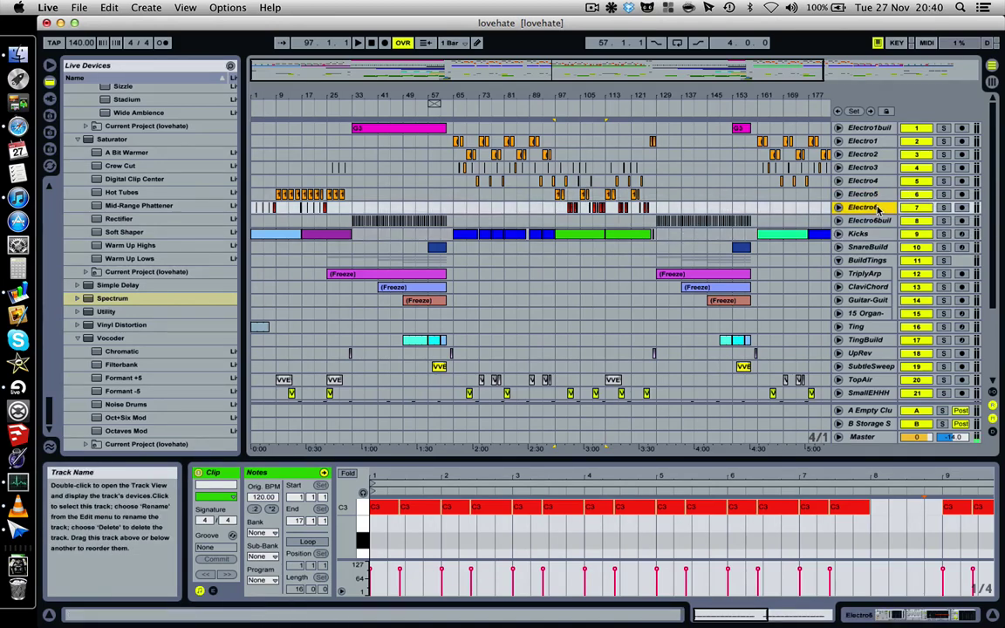
Play the arrangement from bar 93 across the section change at bar 97, stopping shortly after it.
click(544, 219)
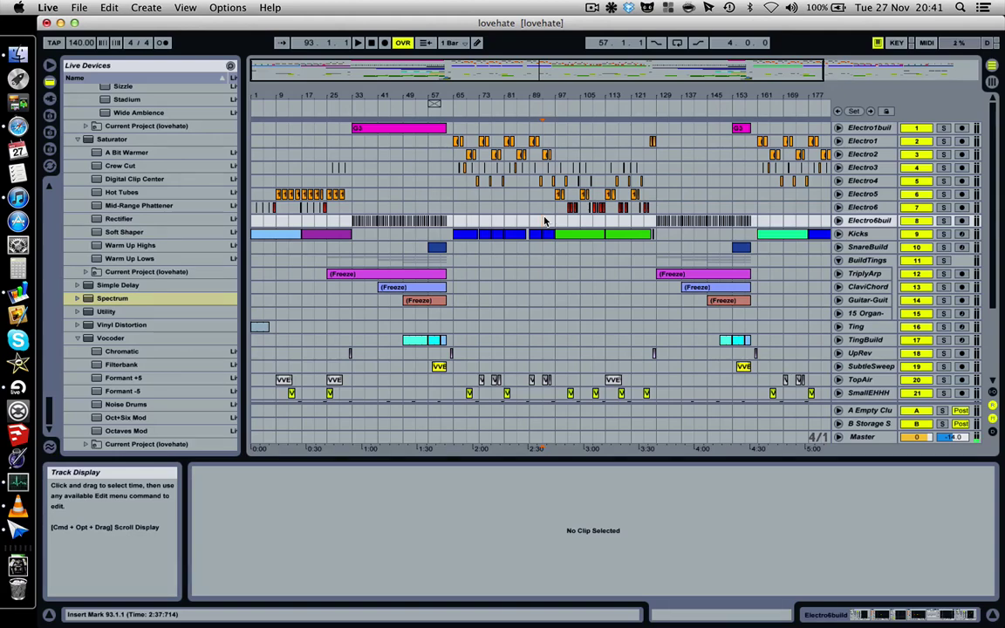
key(space)
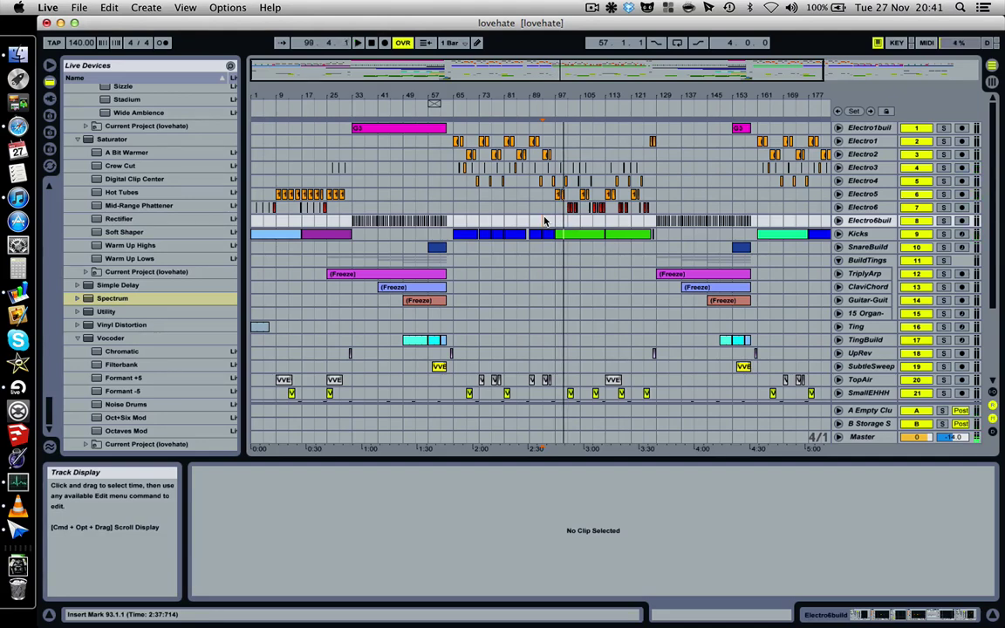
Examine how the Electro clips are distributed from bar 65 onward and compare the drops with the intro and the ending.
click(453, 193)
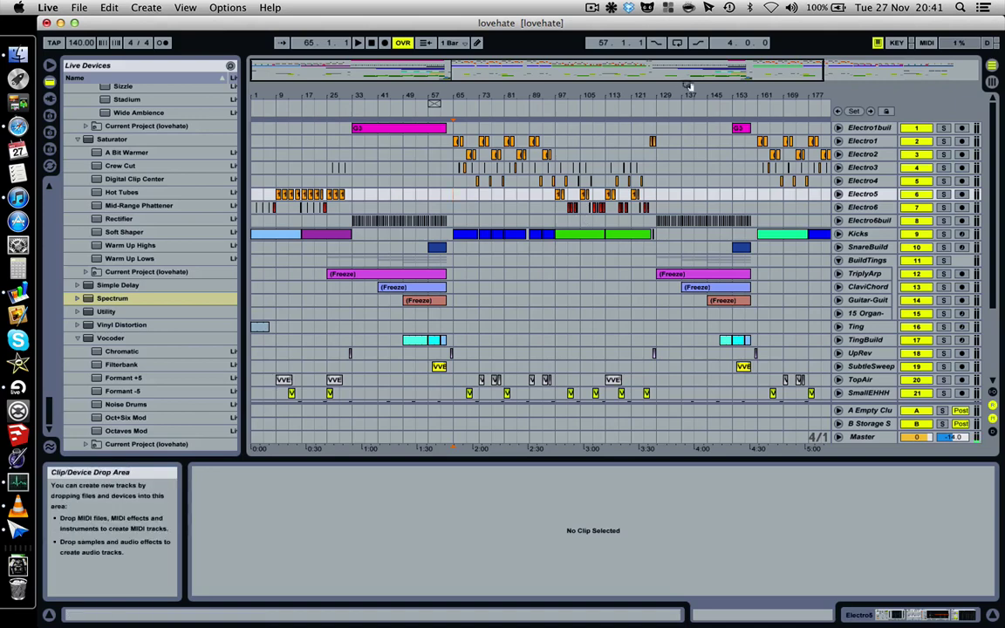
drag(600, 97, 595, 91)
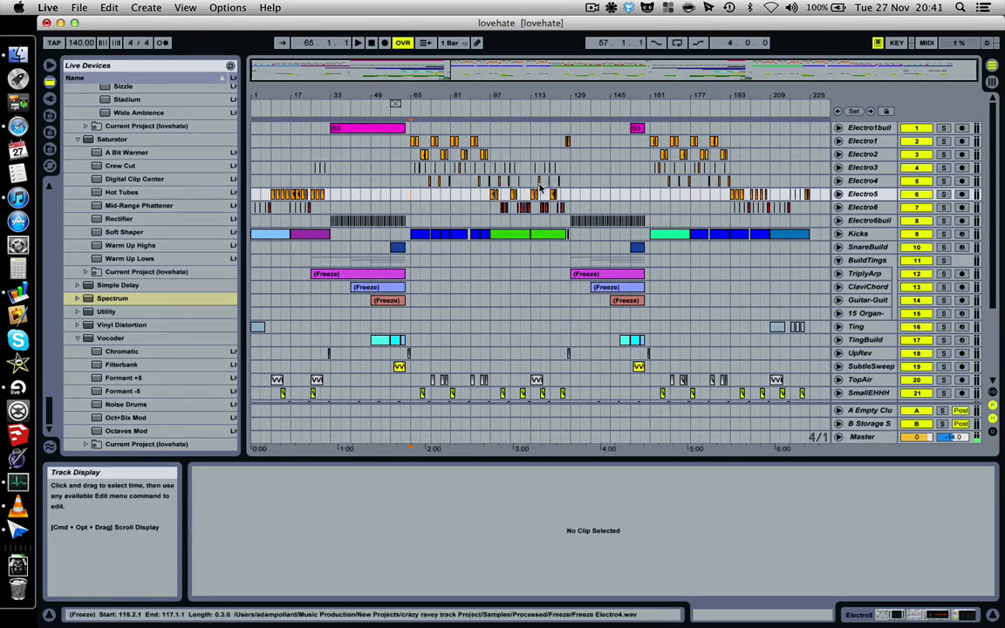
drag(545, 90, 490, 88)
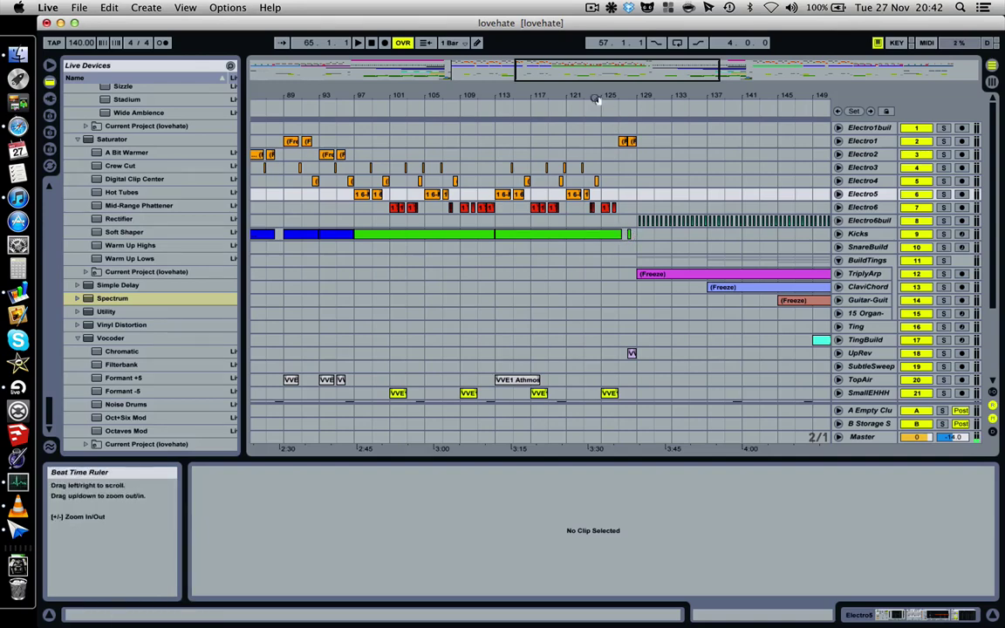
drag(565, 94, 565, 61)
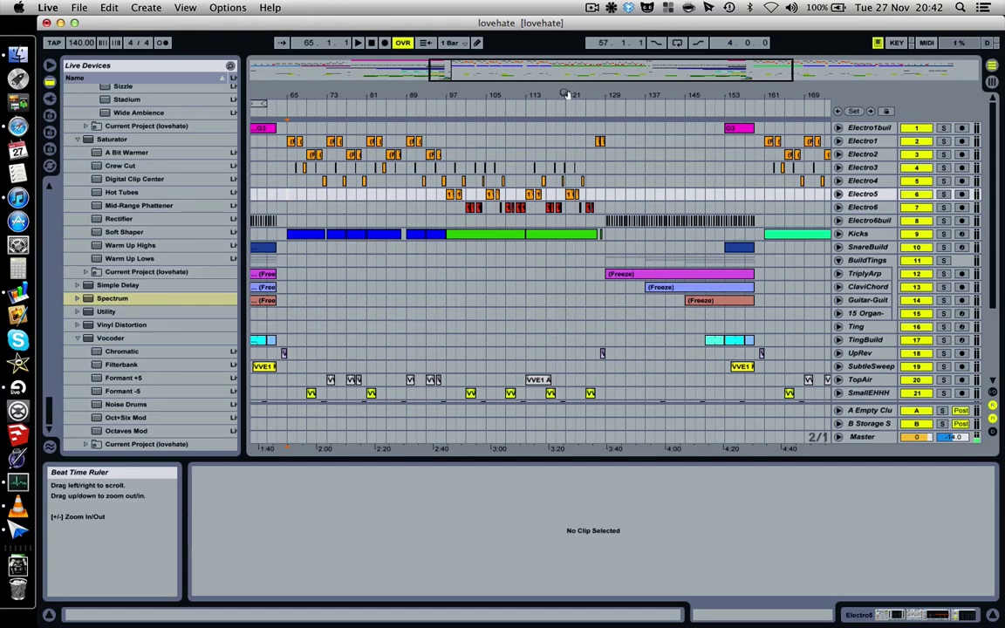
drag(565, 94, 565, 94)
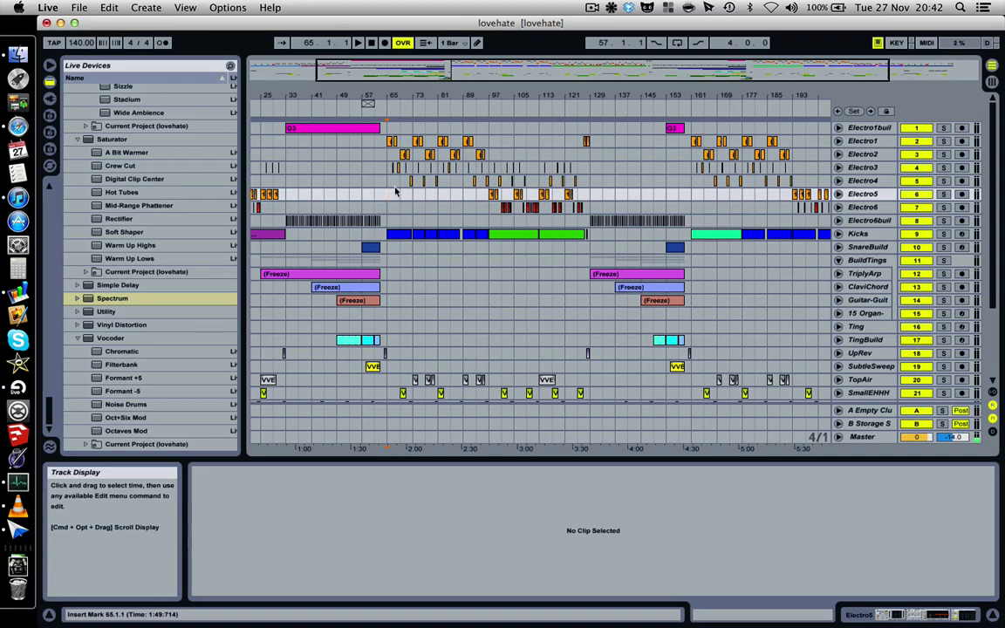
scroll(474, 193, right, 3)
scroll(474, 194, right, 3)
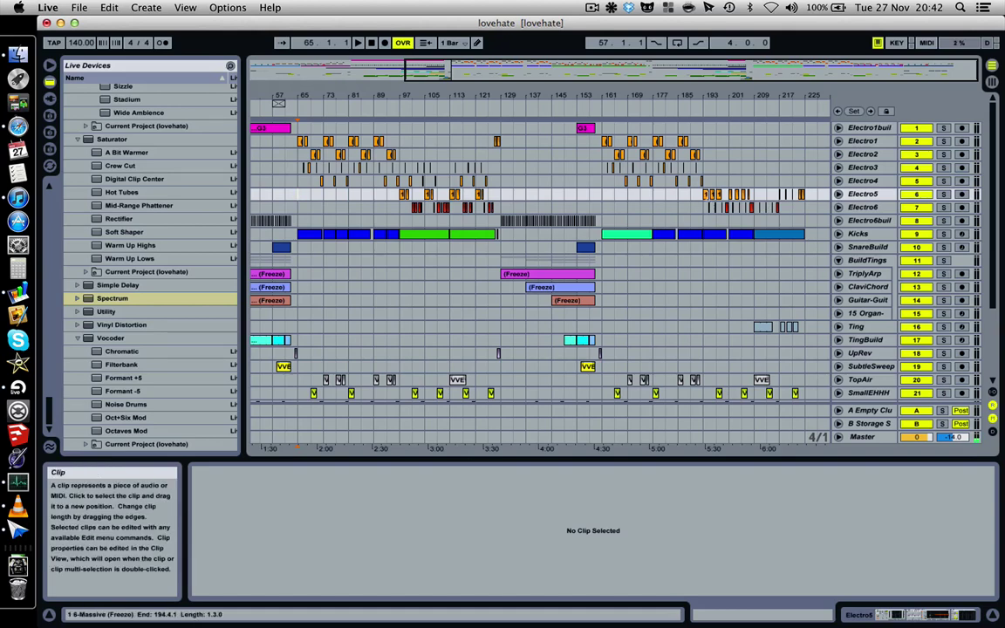
scroll(425, 210, left, 9)
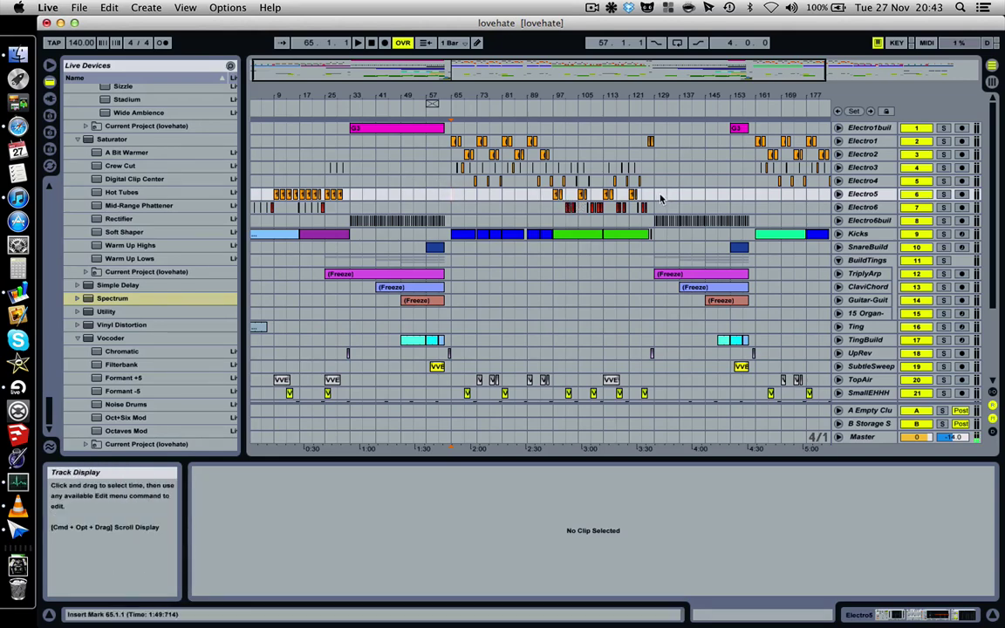
scroll(659, 199, right, 5)
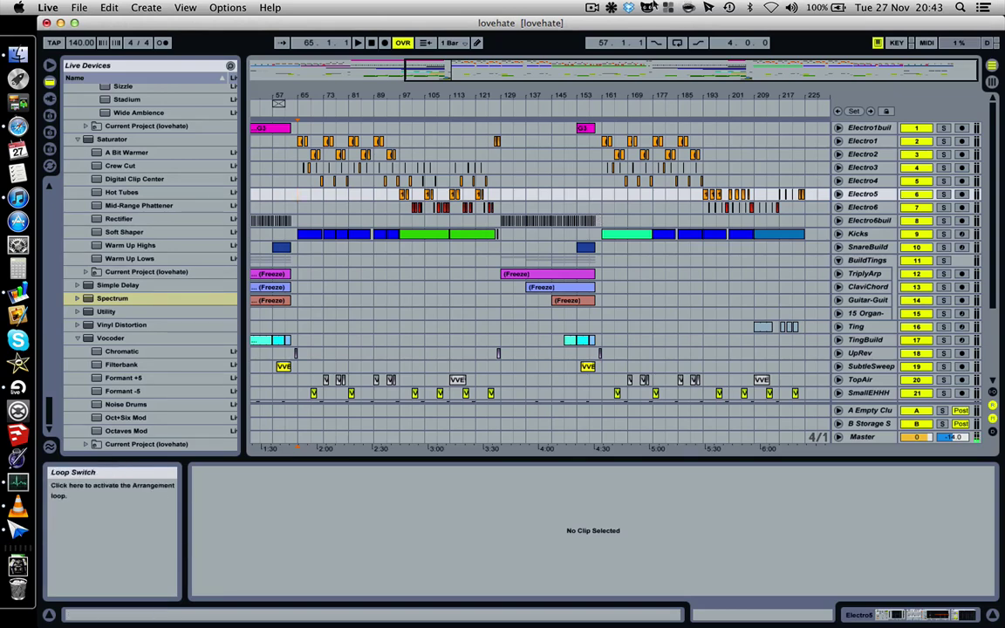
click(591, 7)
click(591, 7)
click(591, 7)
click(590, 7)
Play a short excerpt of the second drop from bar 161 and stop in bar 162.
click(601, 206)
key(space)
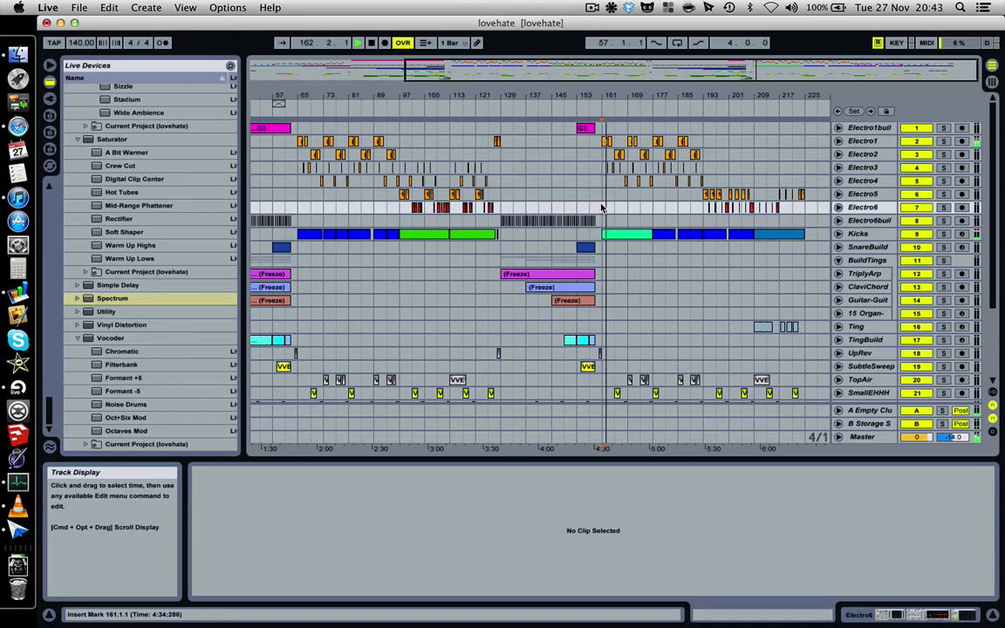
key(space)
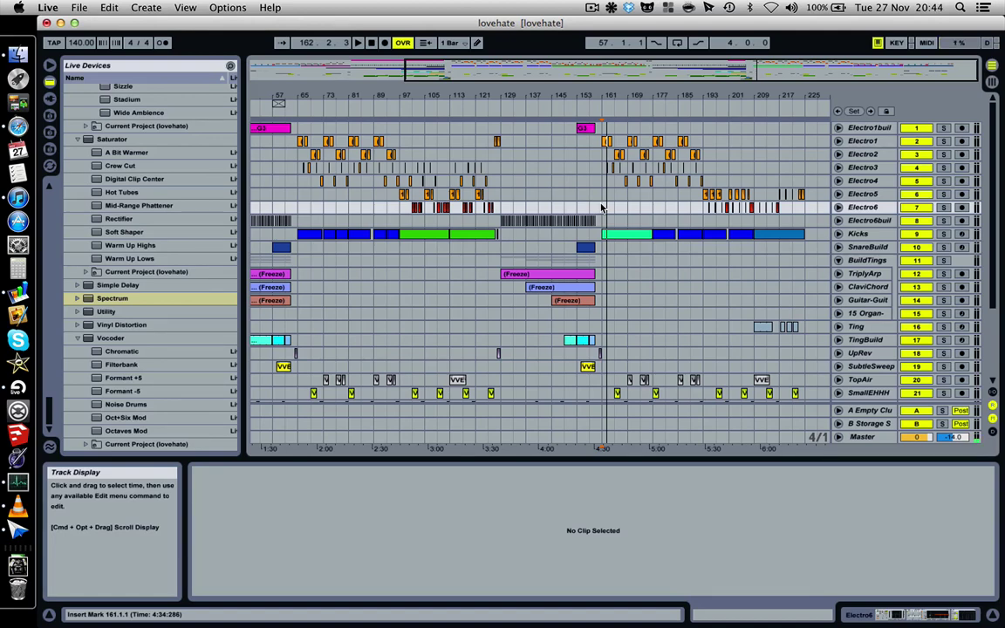
Play from bar 173 into the change of Kicks clip at bar 177 and stop.
click(601, 212)
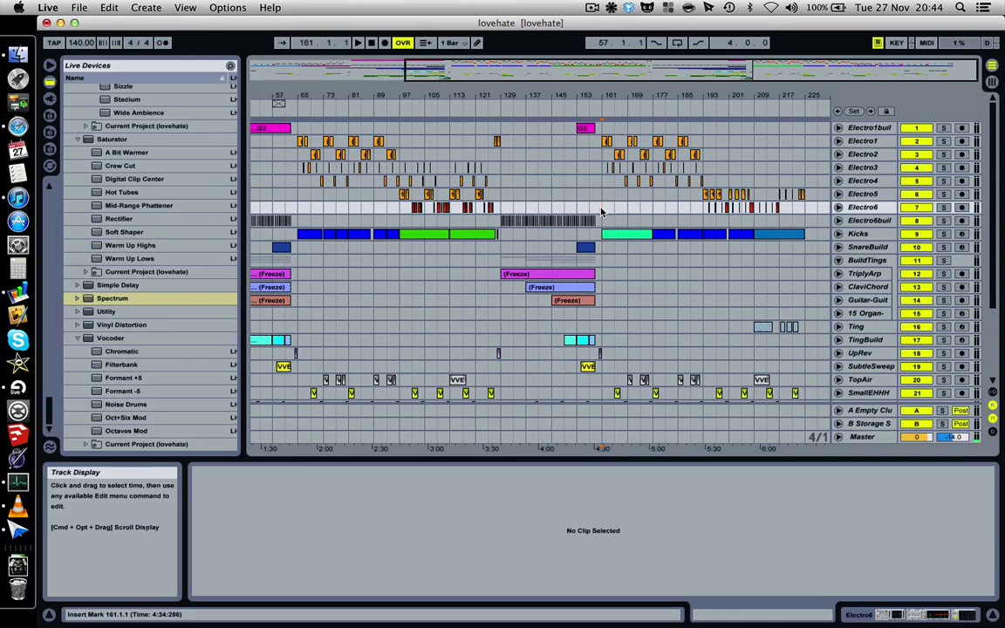
click(642, 237)
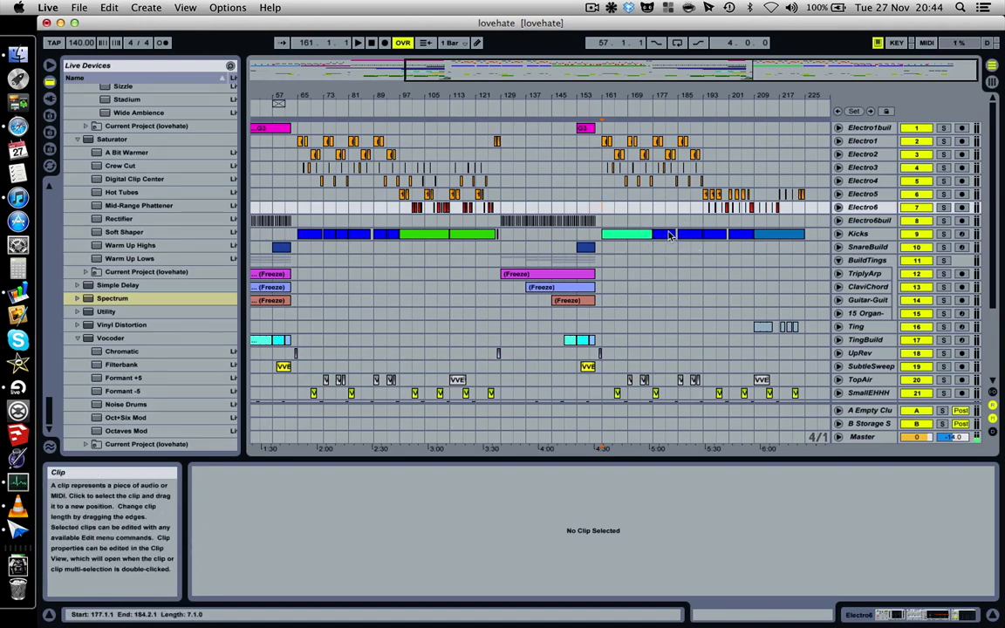
click(645, 225)
key(space)
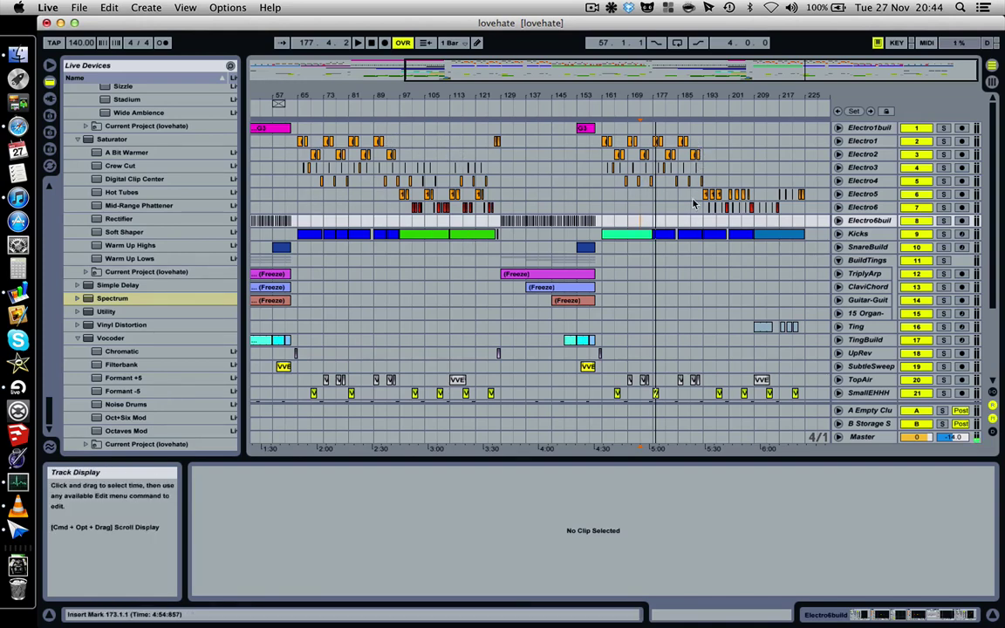
Examine the layout of the whole arrangement, looking closely at the intro, the build from bar 33 and the drop from bar 65.
drag(689, 101, 689, 91)
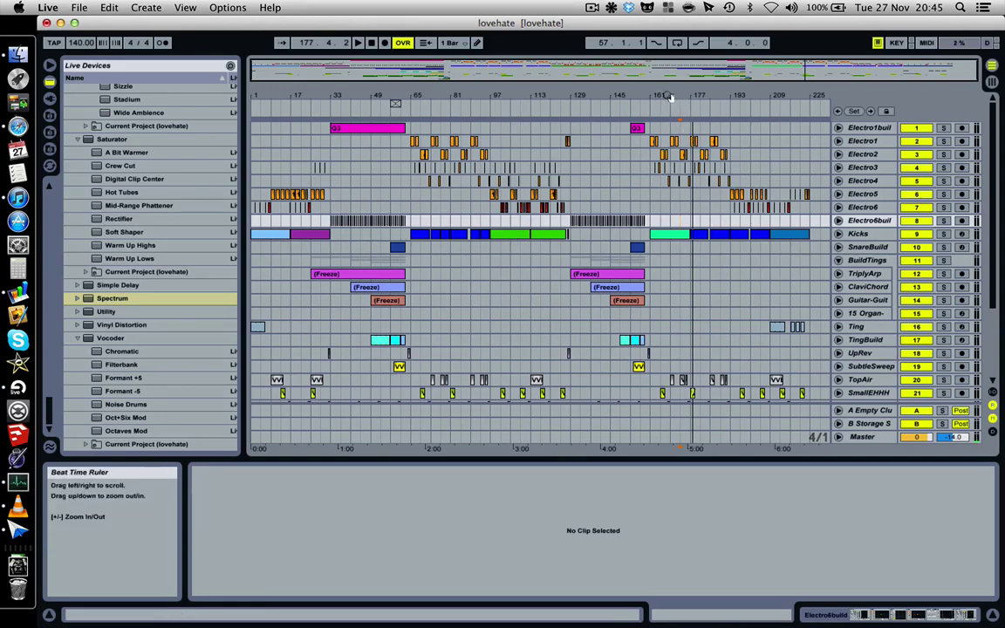
mouse_move(668, 95)
mouse_down()
mouse_move(668, 149)
mouse_move(668, 96)
mouse_up()
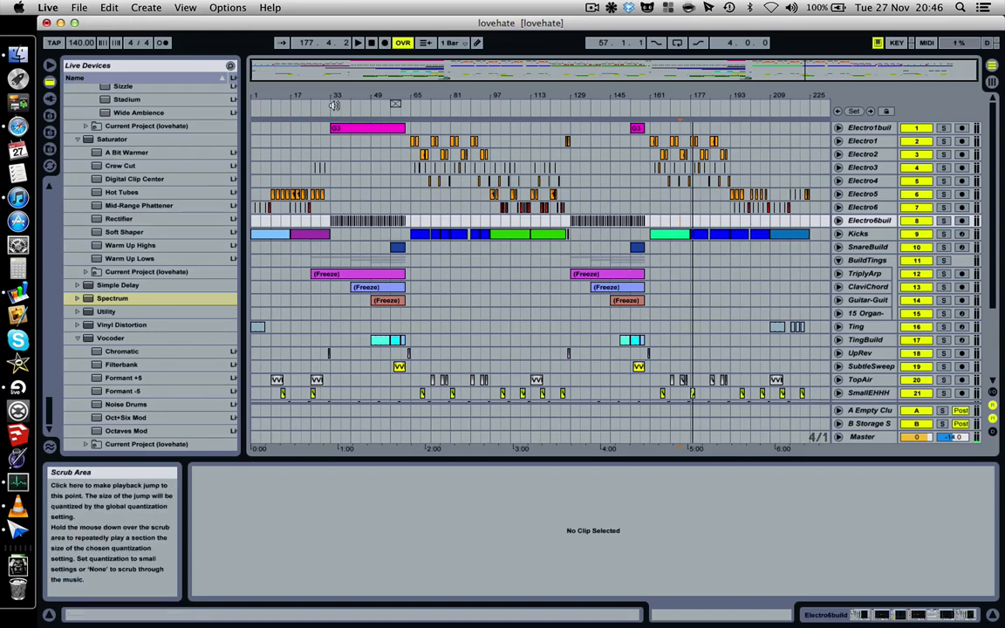
drag(262, 94, 293, 76)
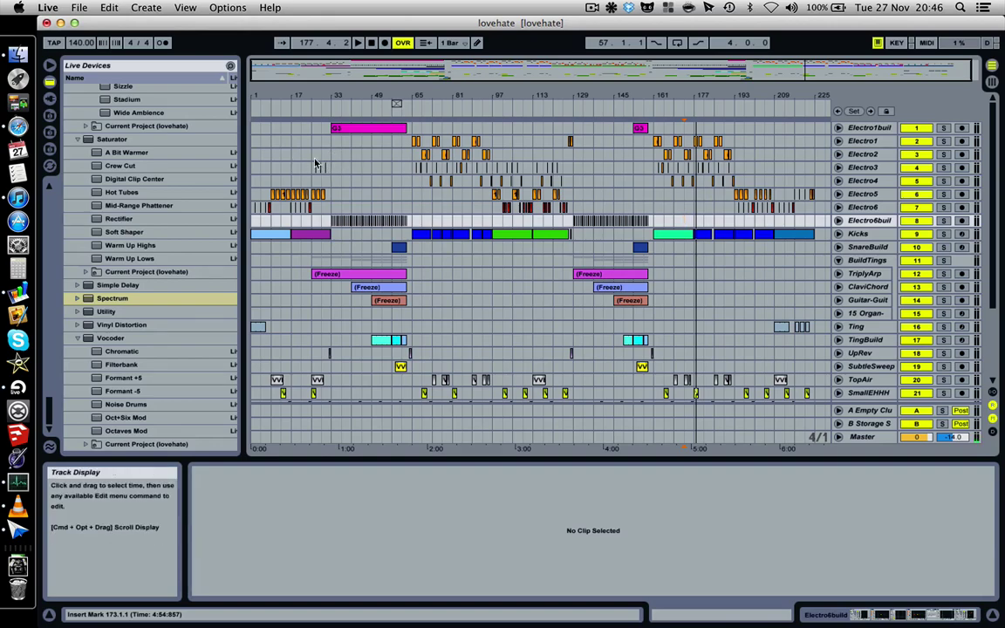
drag(298, 98, 261, 148)
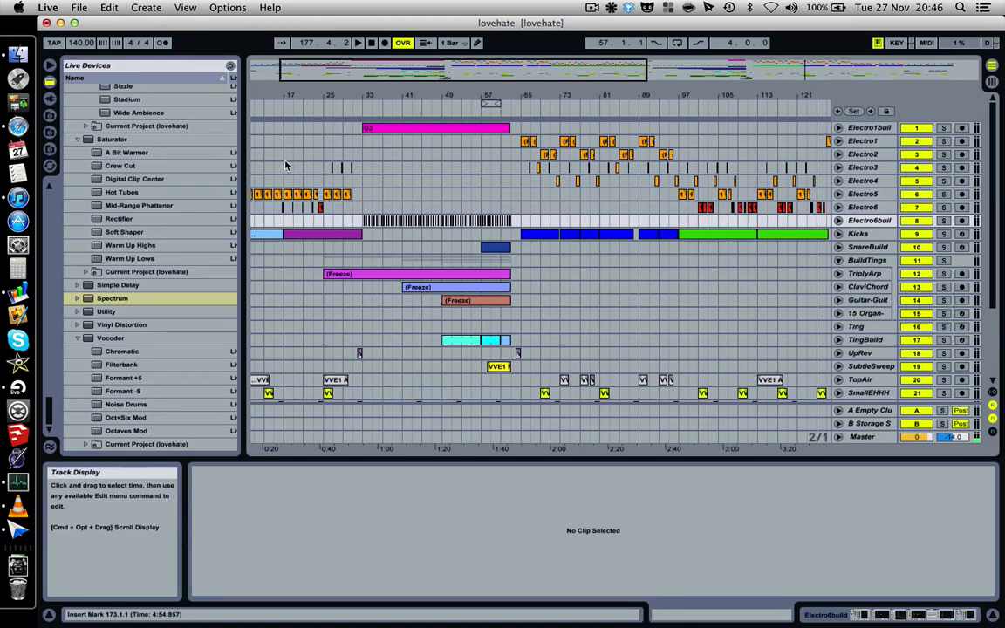
drag(300, 95, 300, 54)
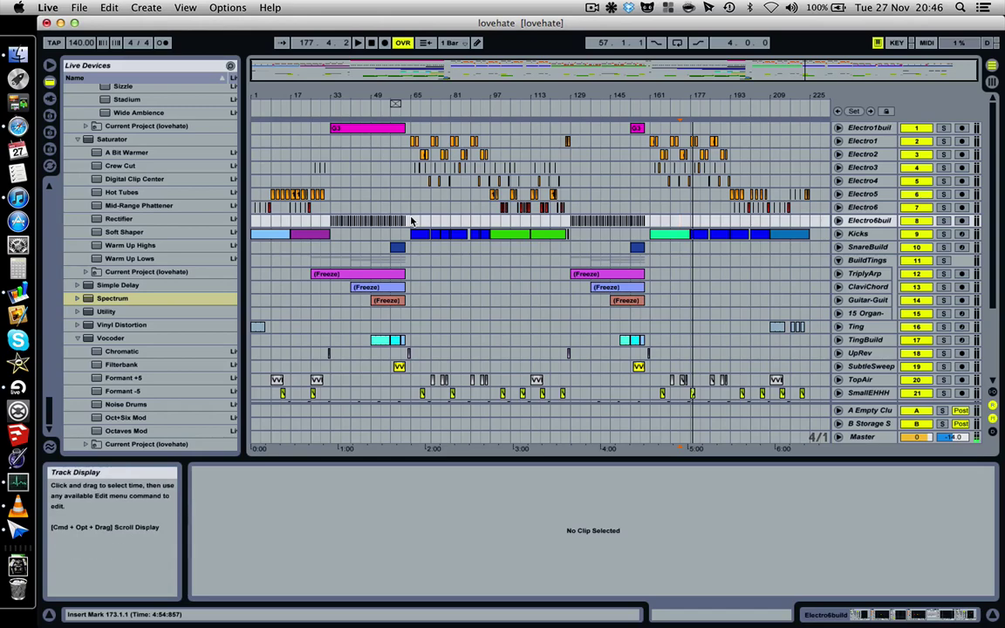
drag(415, 98, 417, 166)
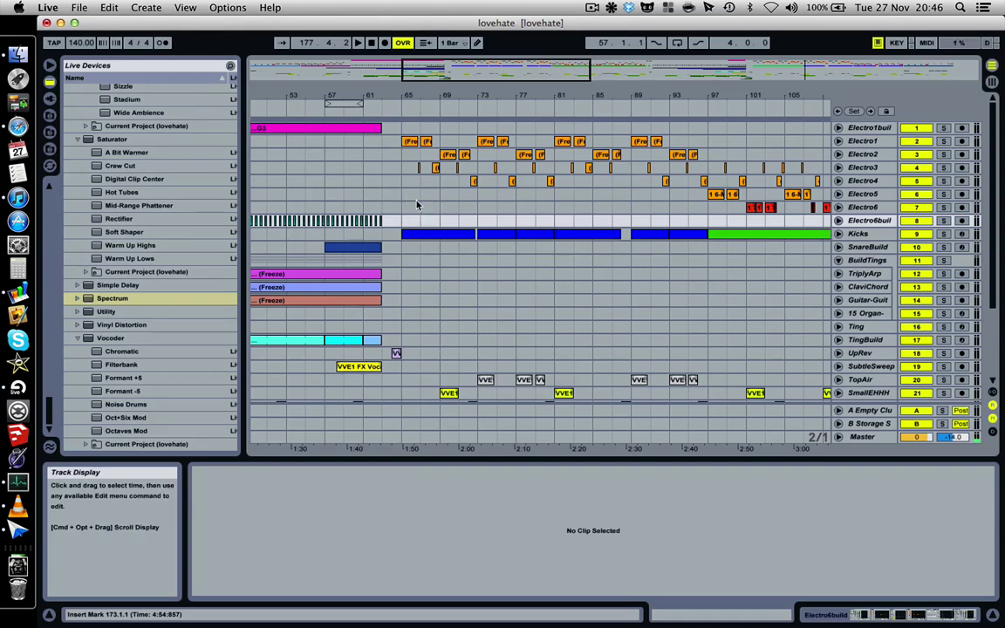
drag(410, 98, 396, 103)
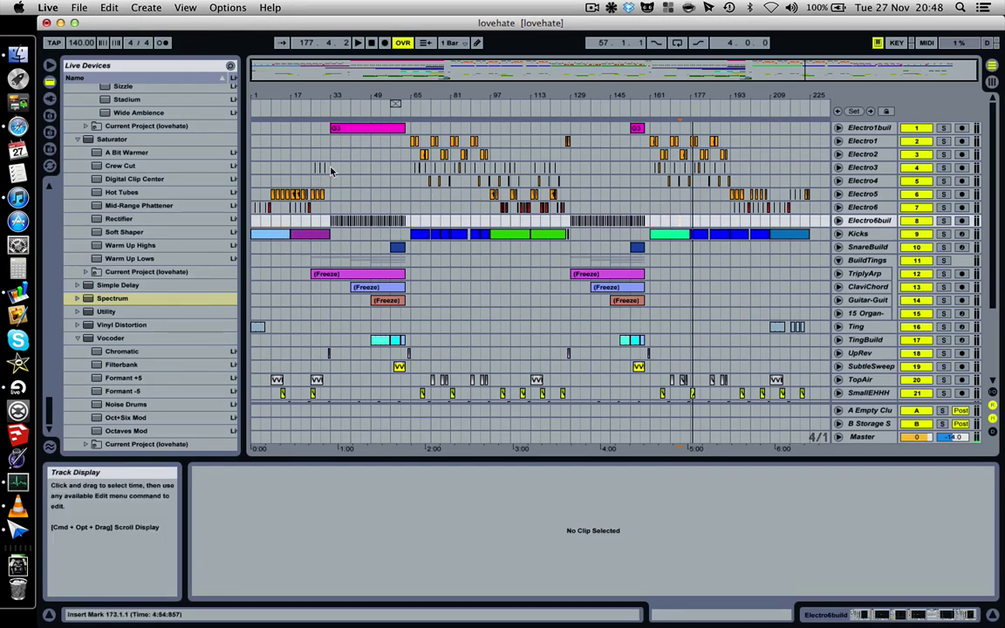
Open the Kicks clips at bars 17 and 1 to examine their notes, and select the gap in bar 8 of the first clip.
click(297, 233)
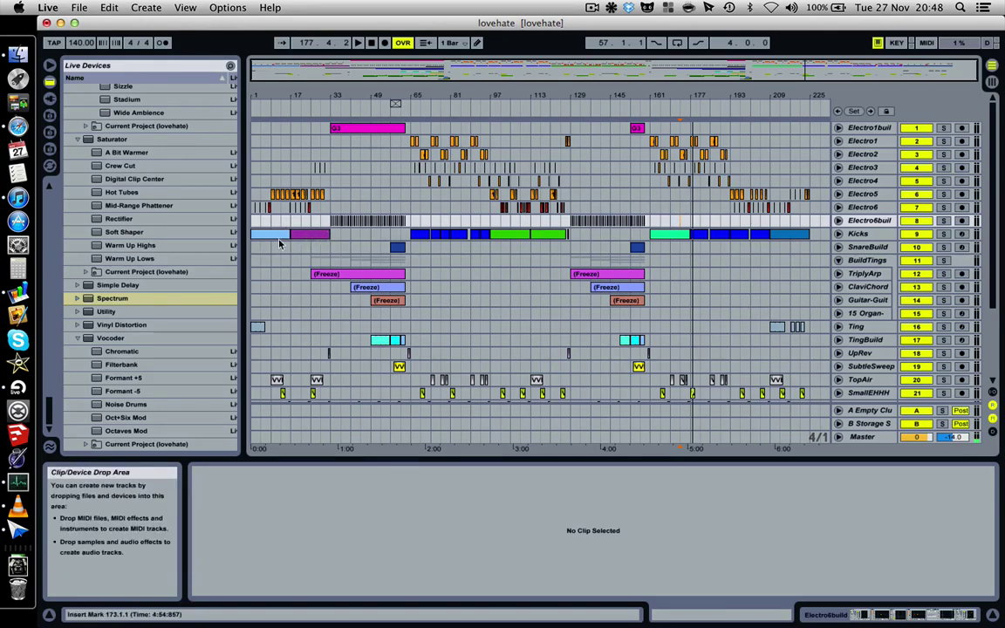
click(306, 235)
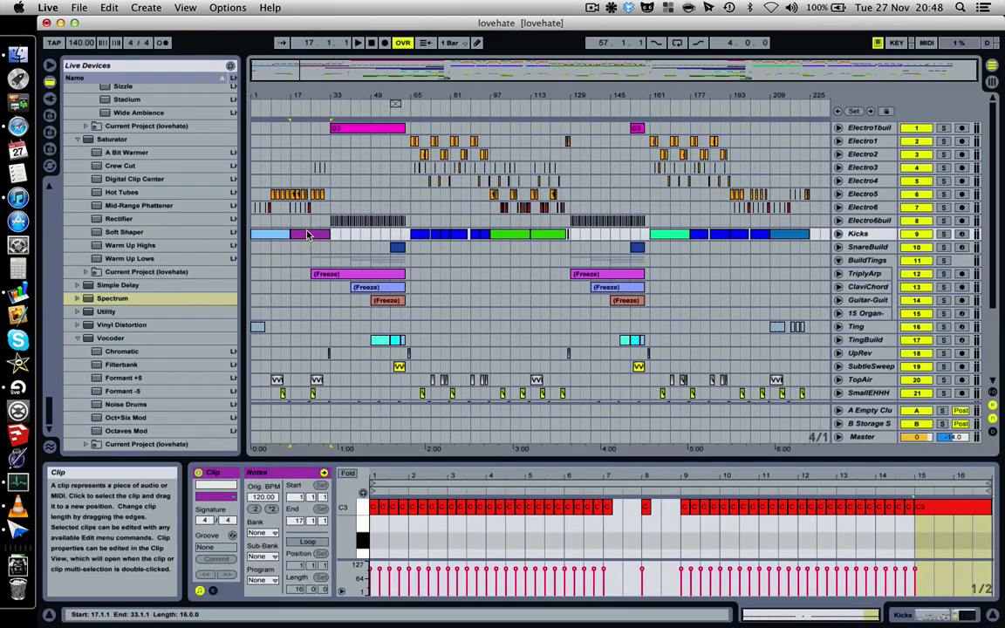
click(282, 238)
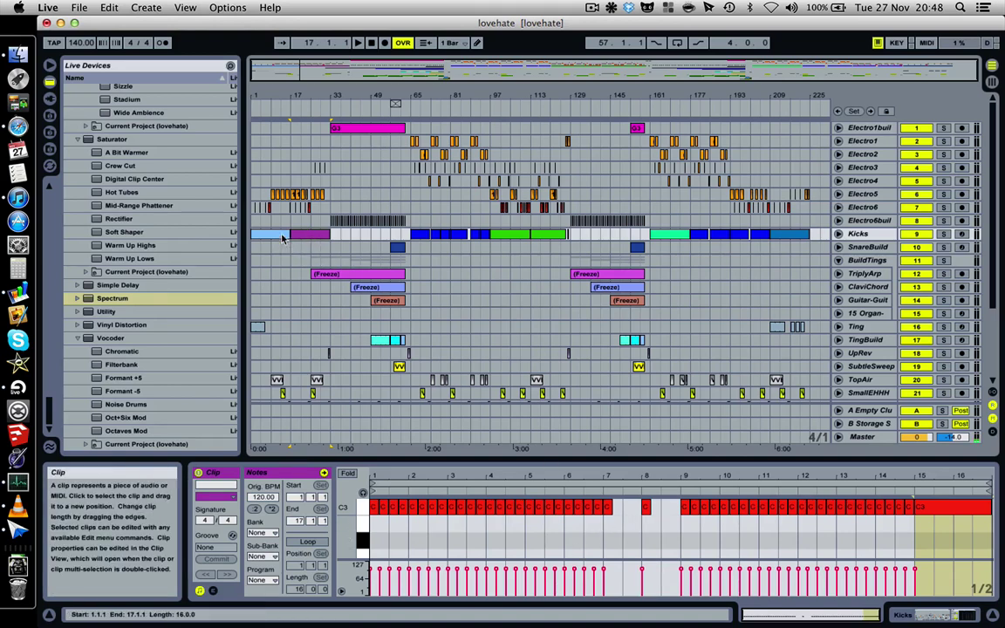
click(661, 536)
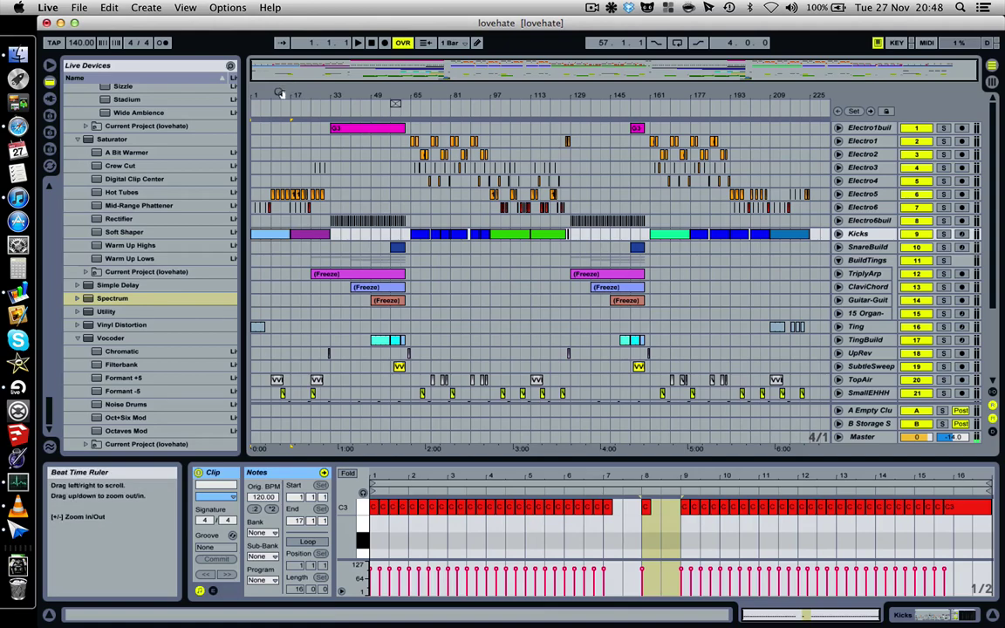
Select the empty first eight bars of the Electro5 track, from bar 1 to bar 9.
drag(251, 88, 260, 207)
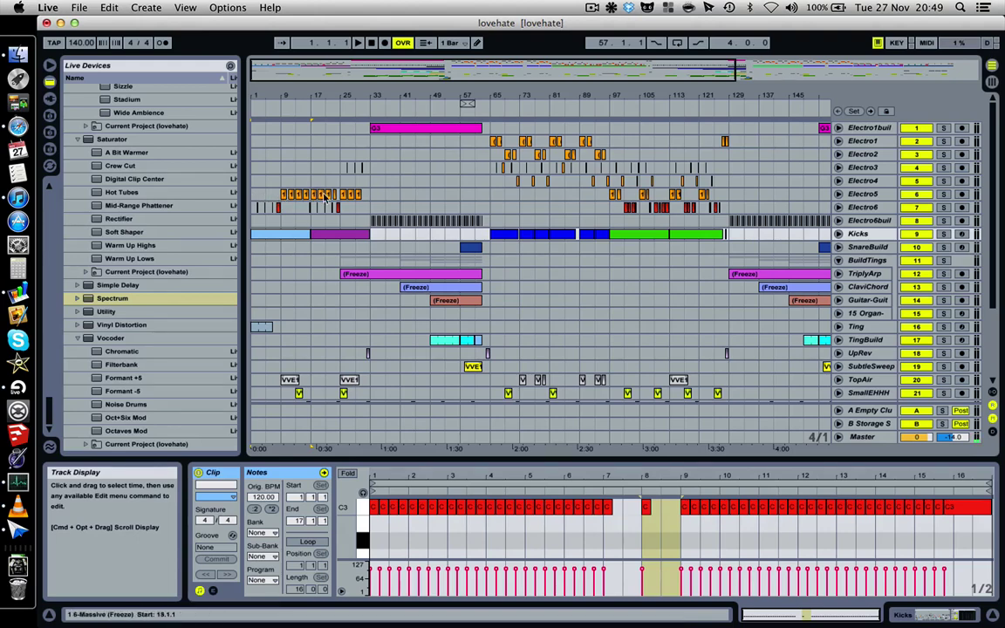
drag(255, 197, 281, 197)
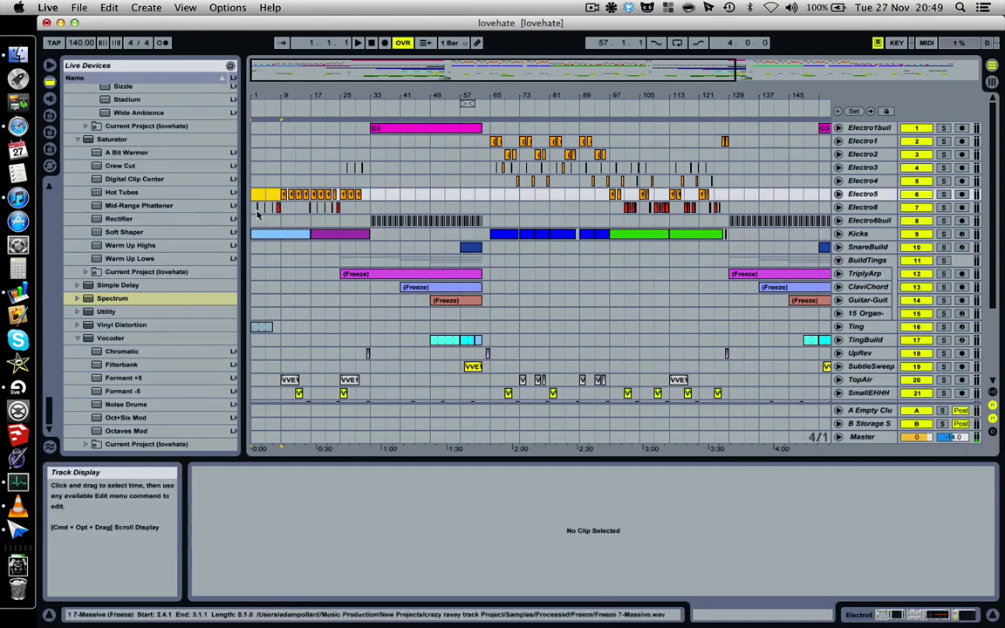
Open the red Electro6 clip just before bar 9 to examine its sample, and return the insert marker to bar 1.
drag(255, 92, 254, 126)
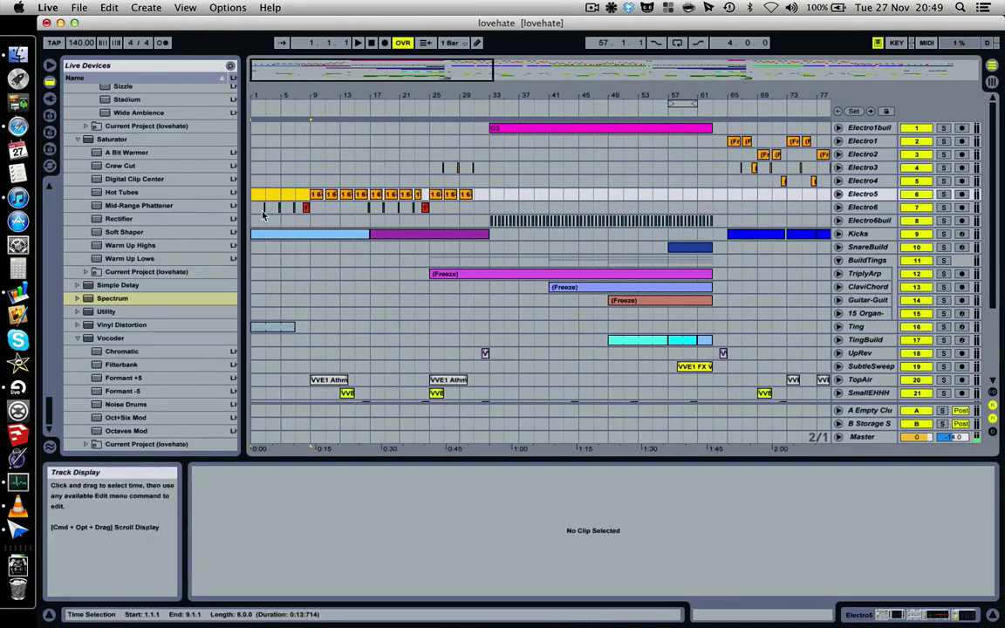
click(306, 208)
click(314, 209)
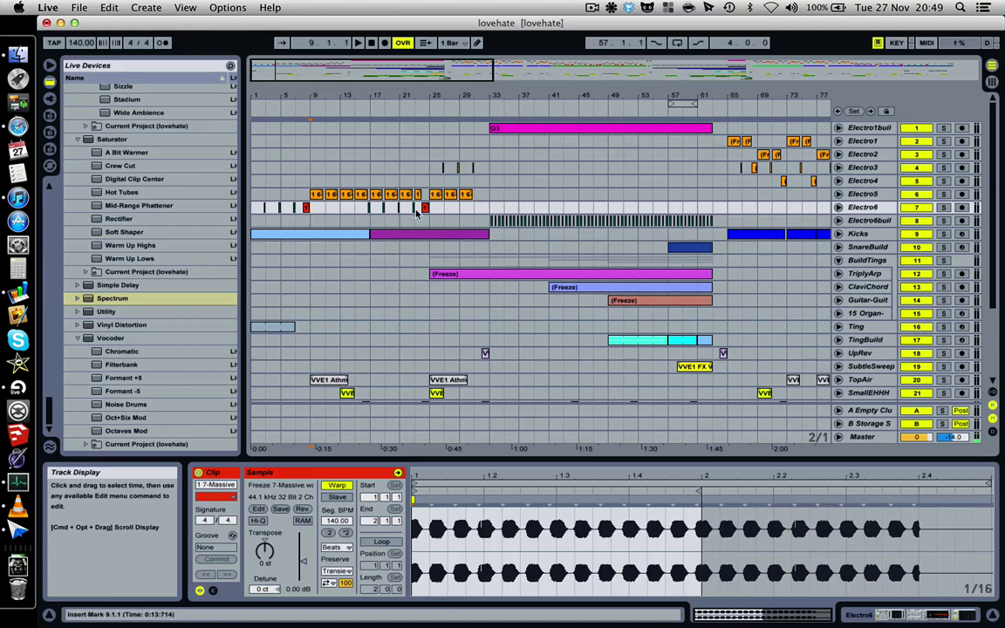
click(255, 206)
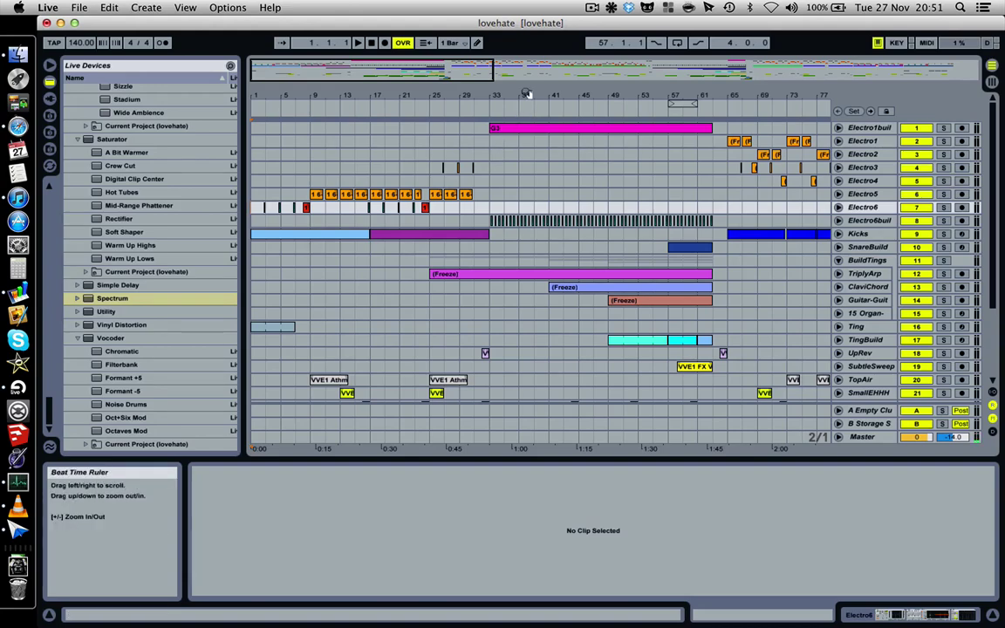
drag(527, 93, 527, 48)
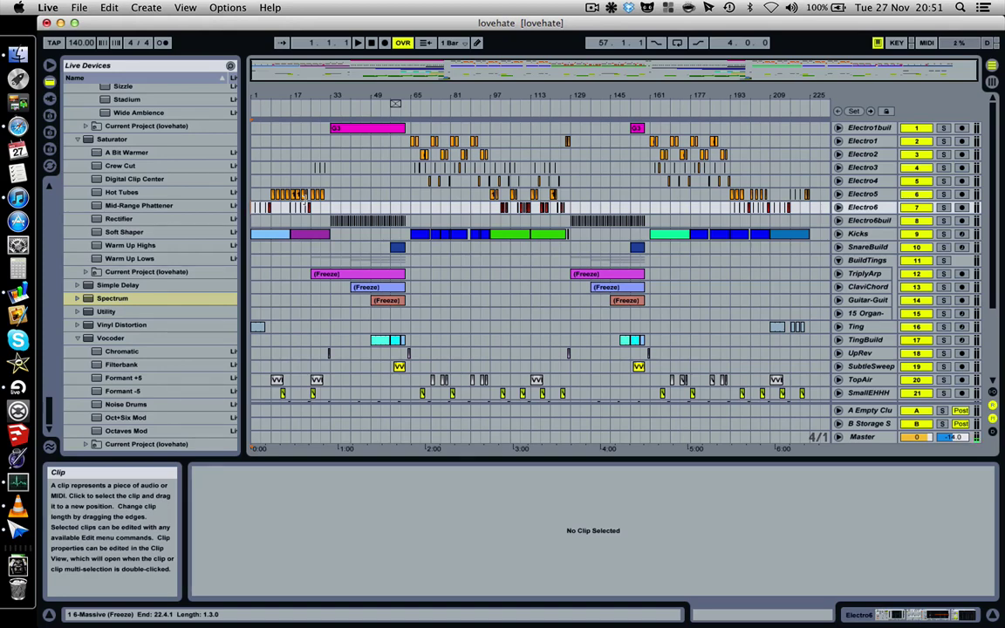
Look over the arrangement's lower tracks, and select the Electro1build track followed by the Electro1 track.
scroll(369, 243, down, 6)
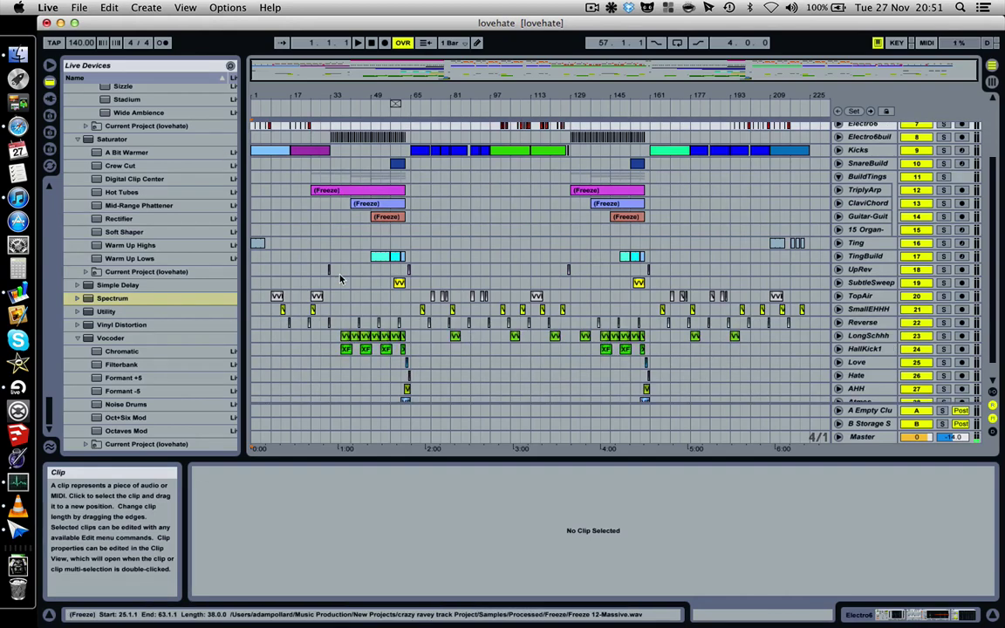
scroll(370, 243, up, 3)
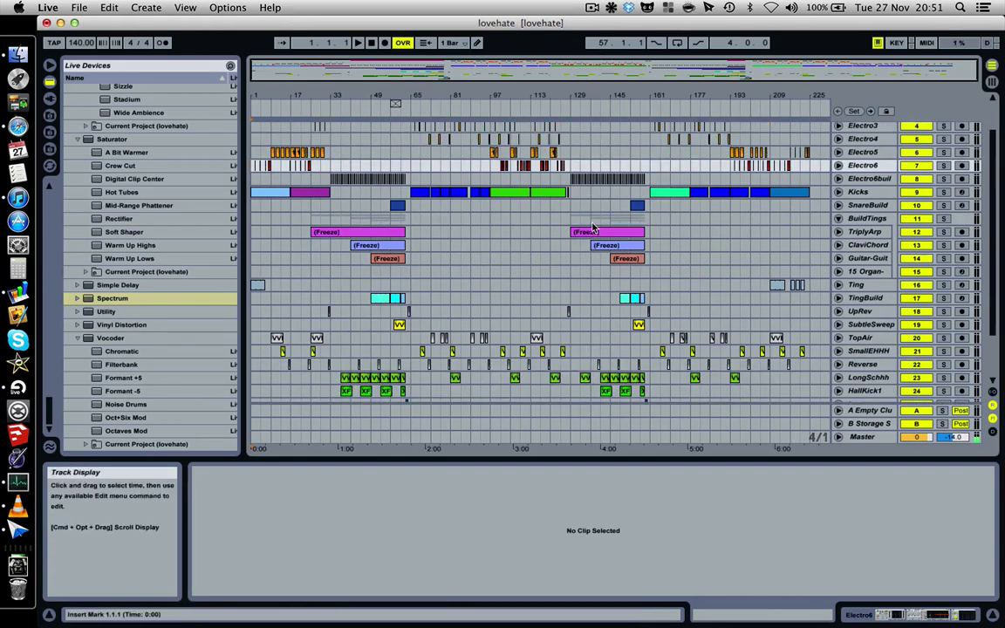
scroll(592, 226, up, 3)
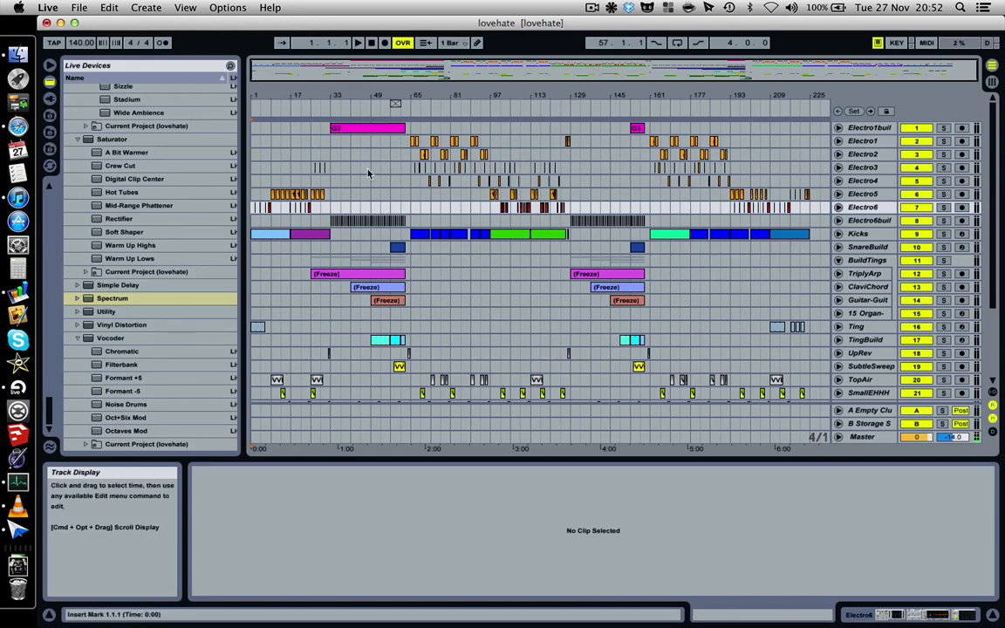
click(870, 132)
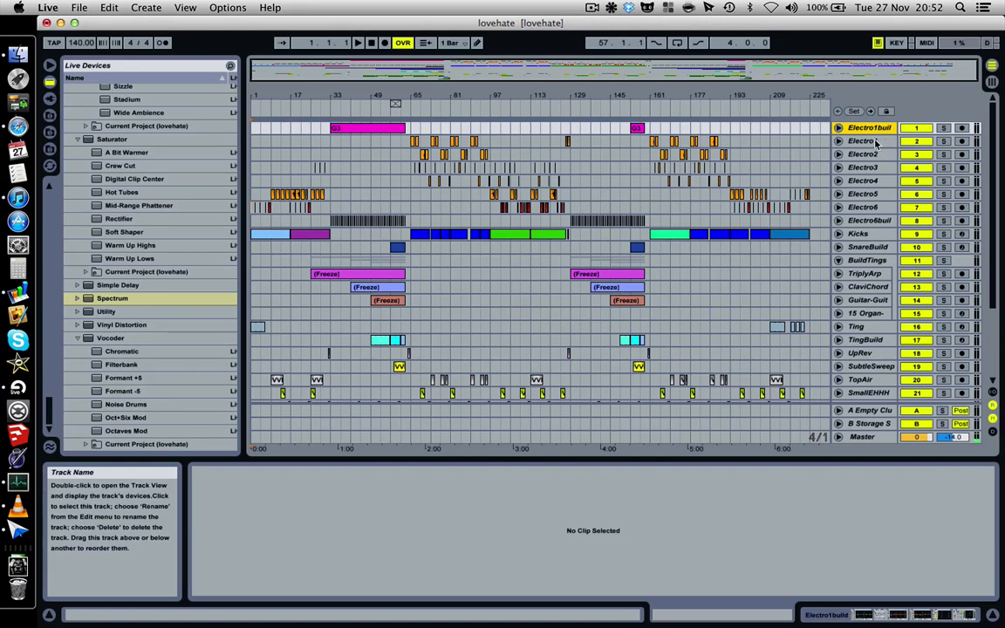
click(875, 143)
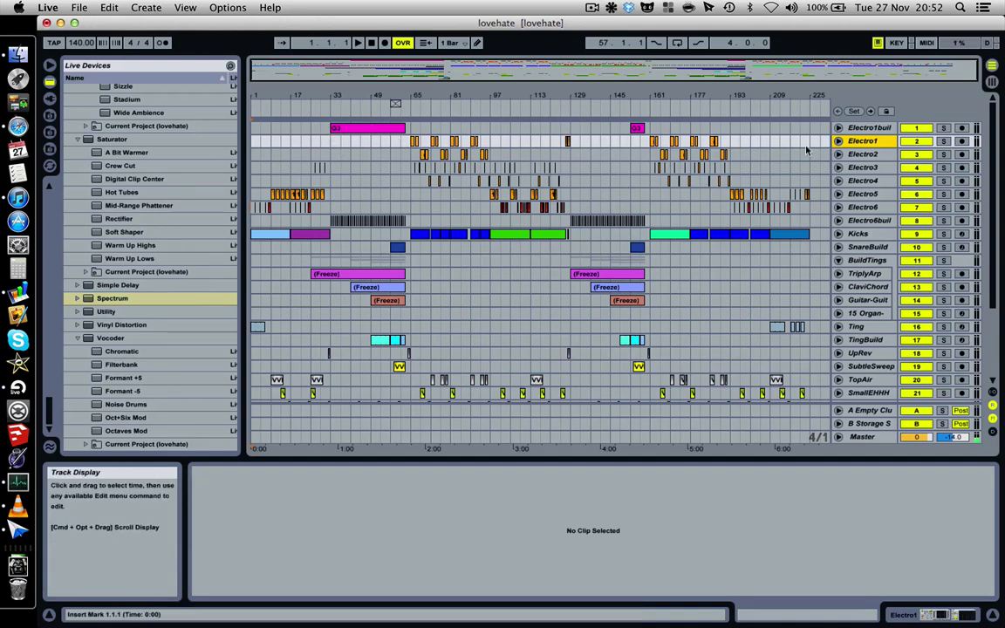
Solo the Electro1build track and listen to its G3 clip from bars 33, 49 and 57, clearing the solo at the end.
click(347, 129)
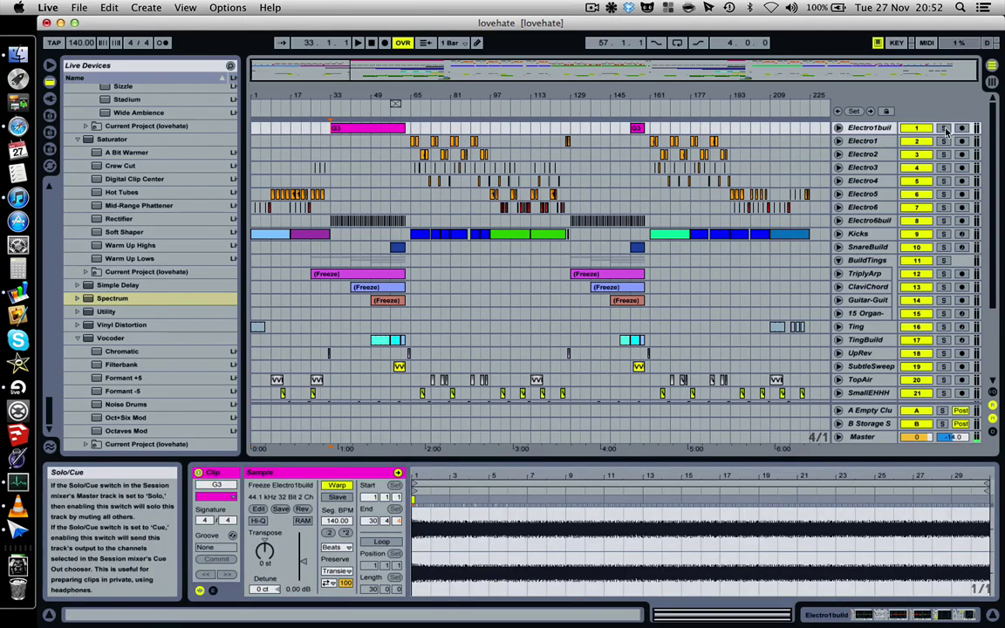
click(946, 131)
key(space)
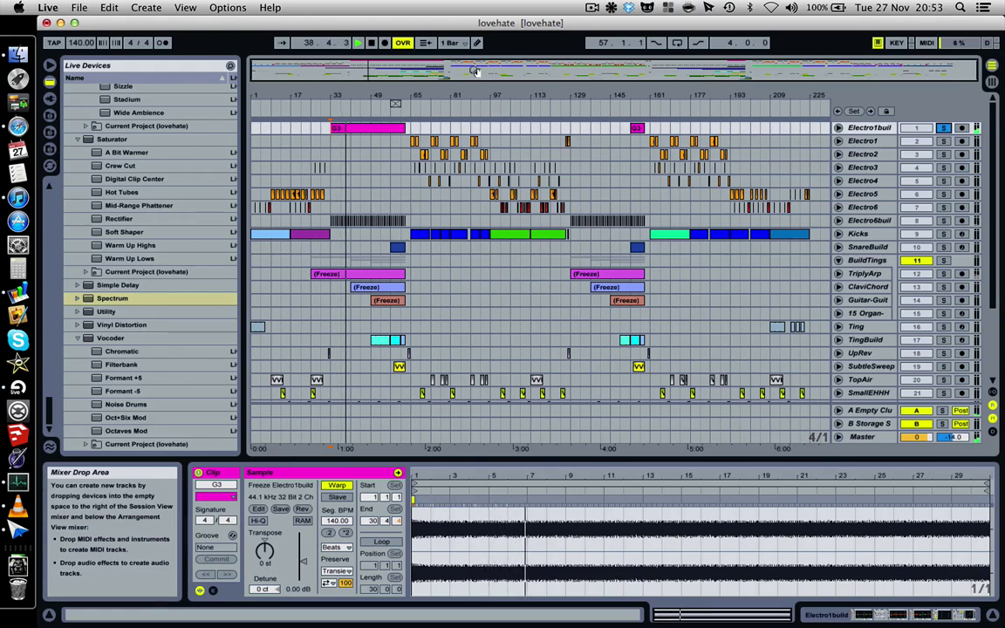
click(375, 155)
key(space)
key(space)
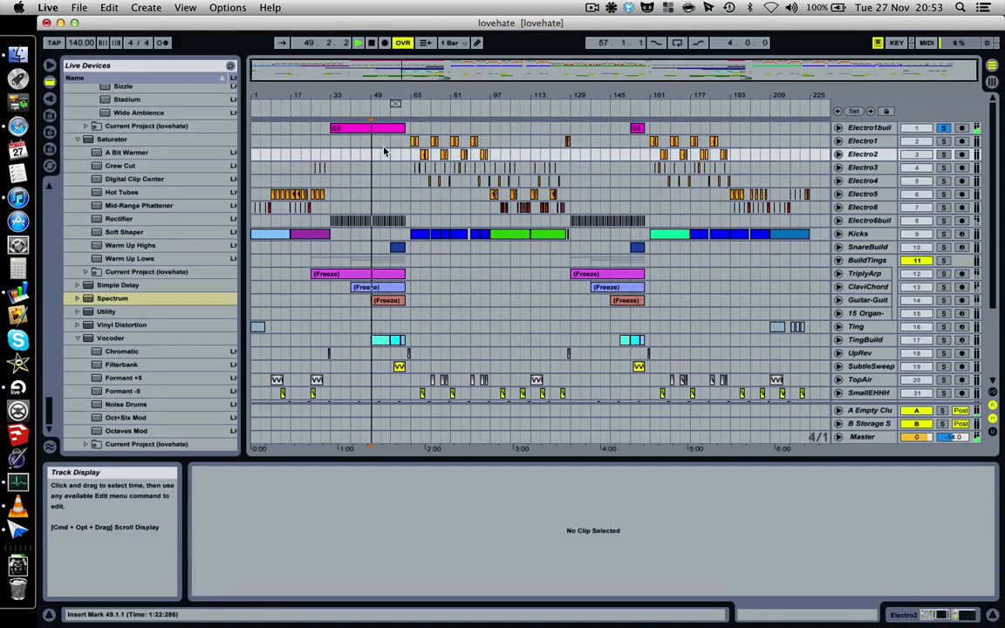
click(389, 144)
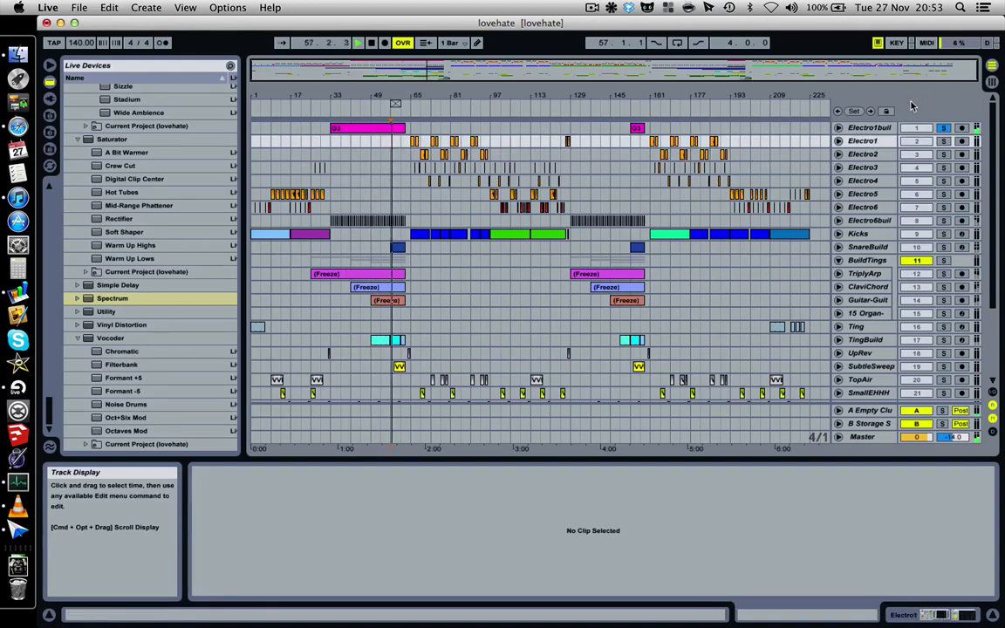
click(943, 128)
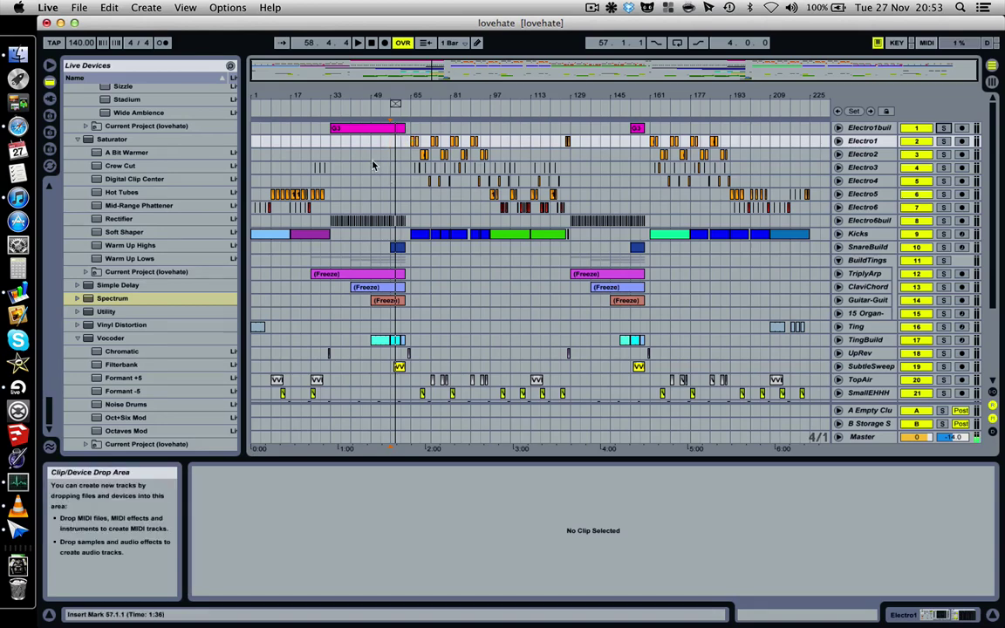
Open the SnareBuild clip at bar 57 and listen to it soloed, clear the solo and stop playback.
click(330, 142)
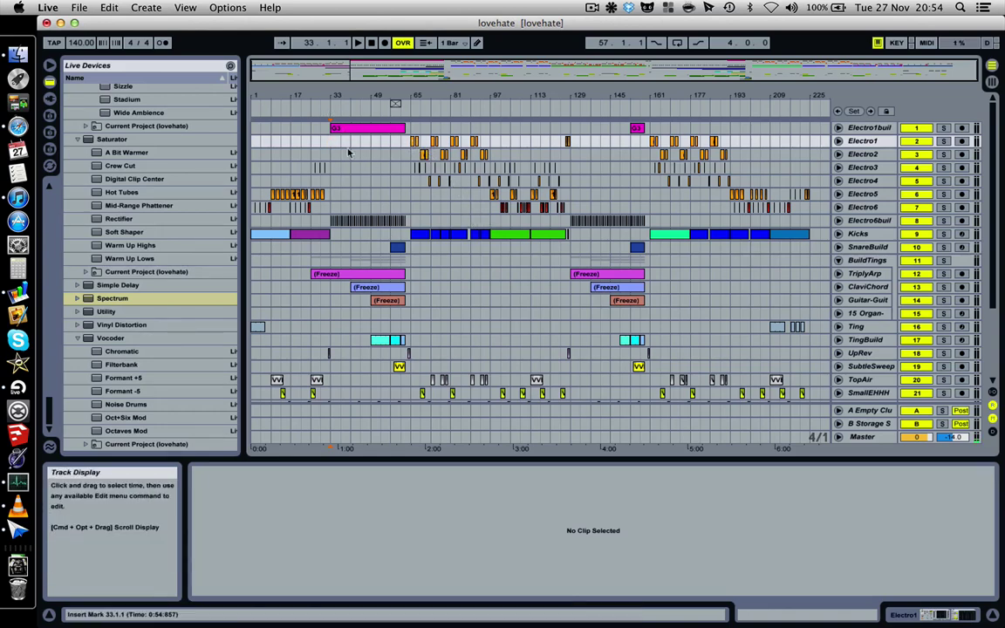
click(397, 247)
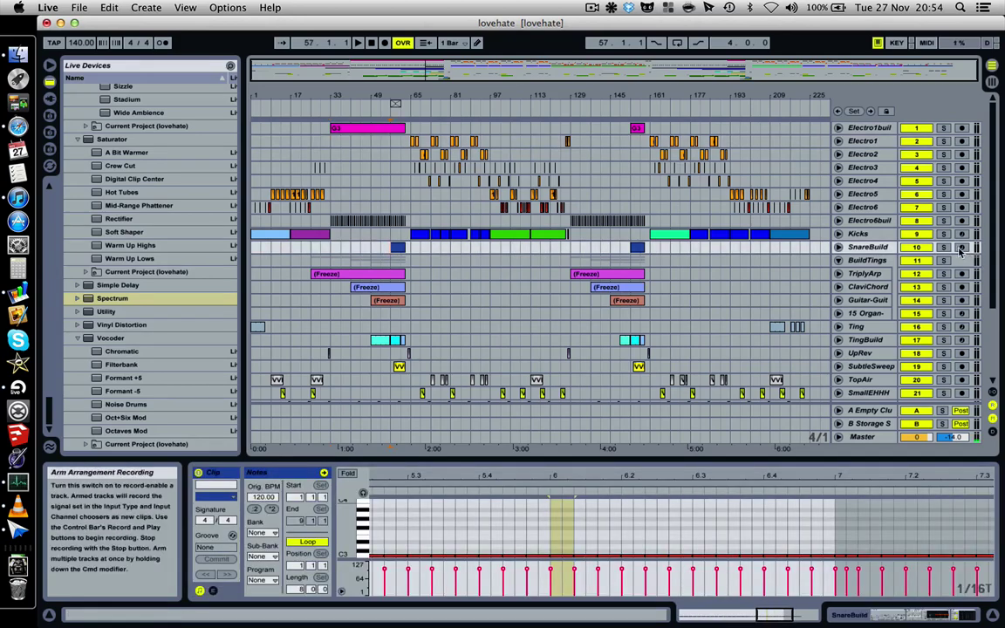
click(945, 248)
key(space)
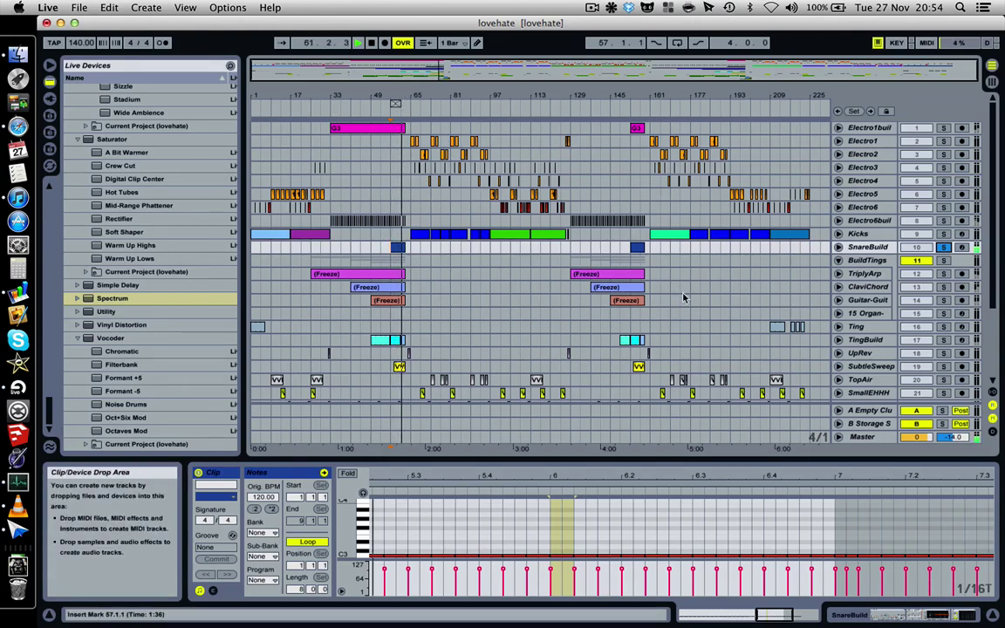
click(944, 248)
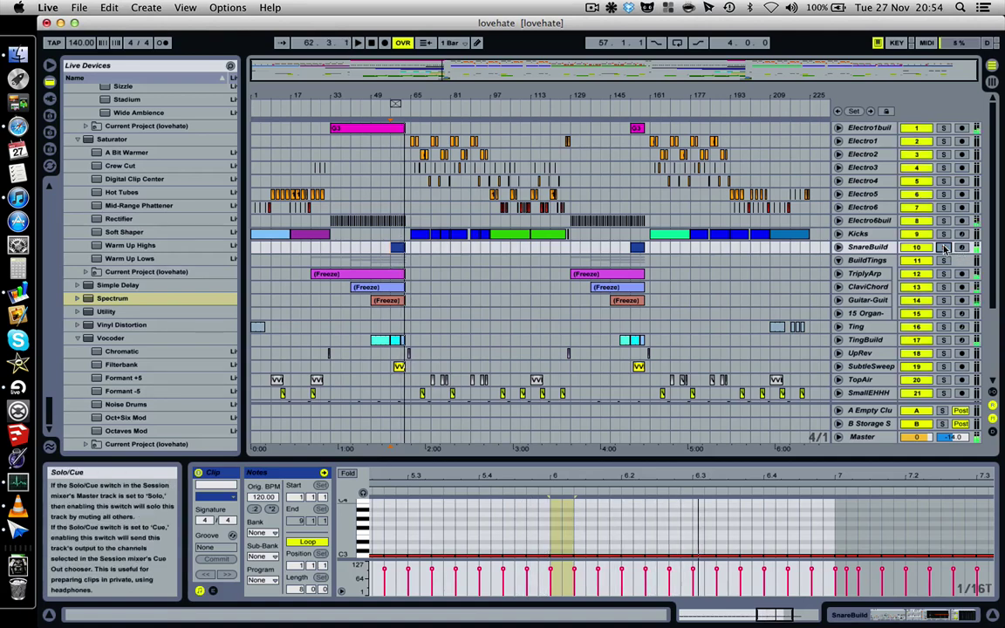
key(space)
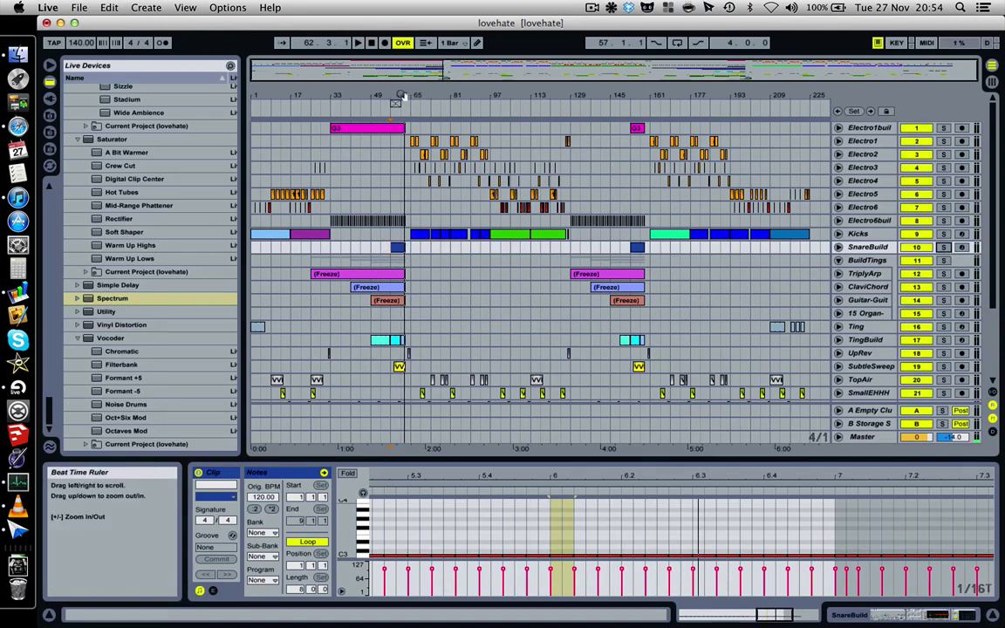
Look closely at the SnareBuild clip from bar 57 to 63 and view the grid options of its note editor.
drag(401, 97, 403, 99)
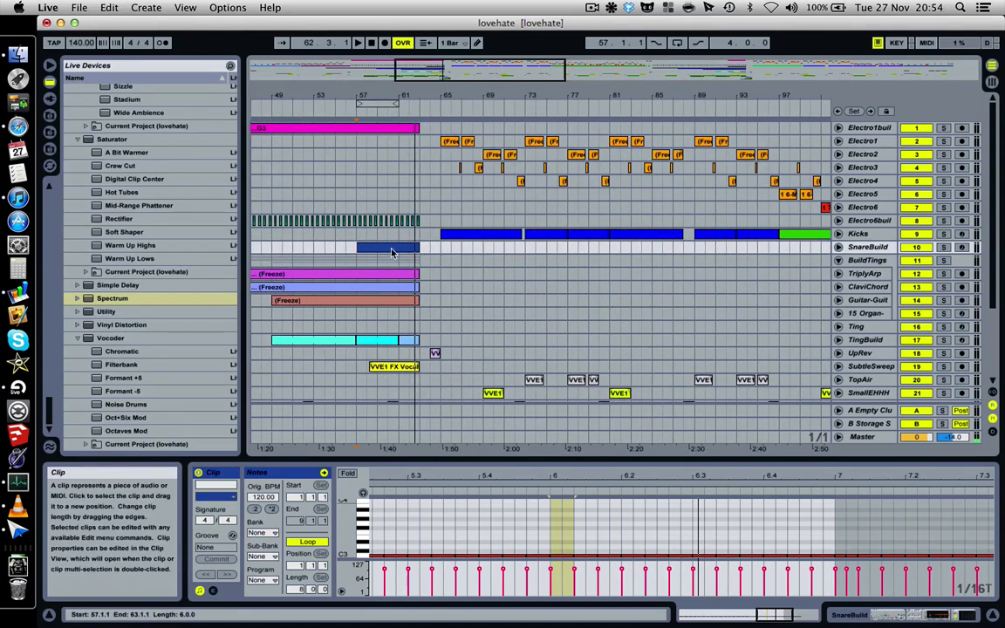
click(401, 247)
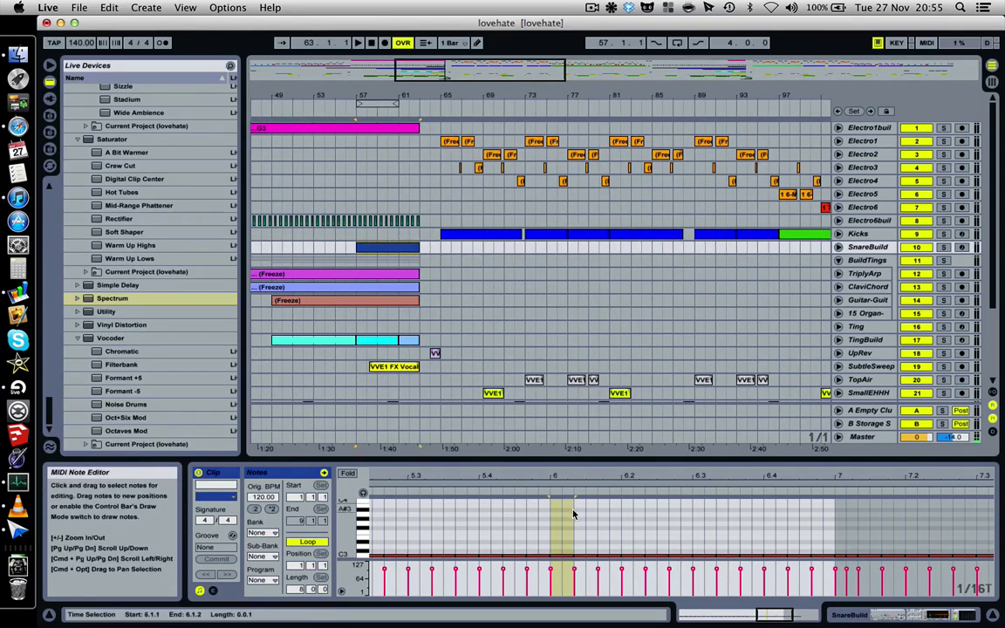
right_click(593, 536)
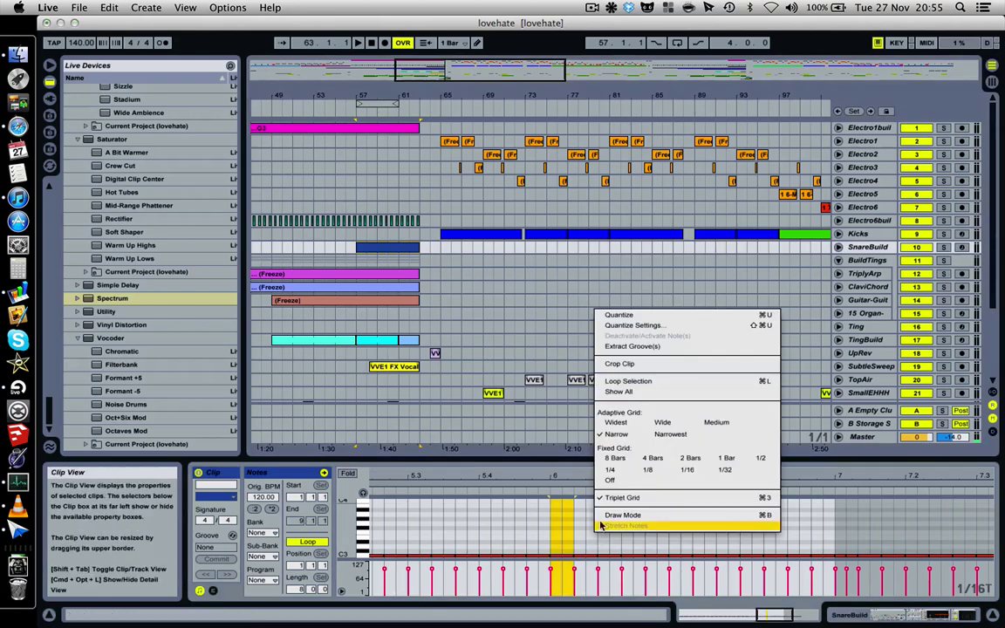
click(573, 527)
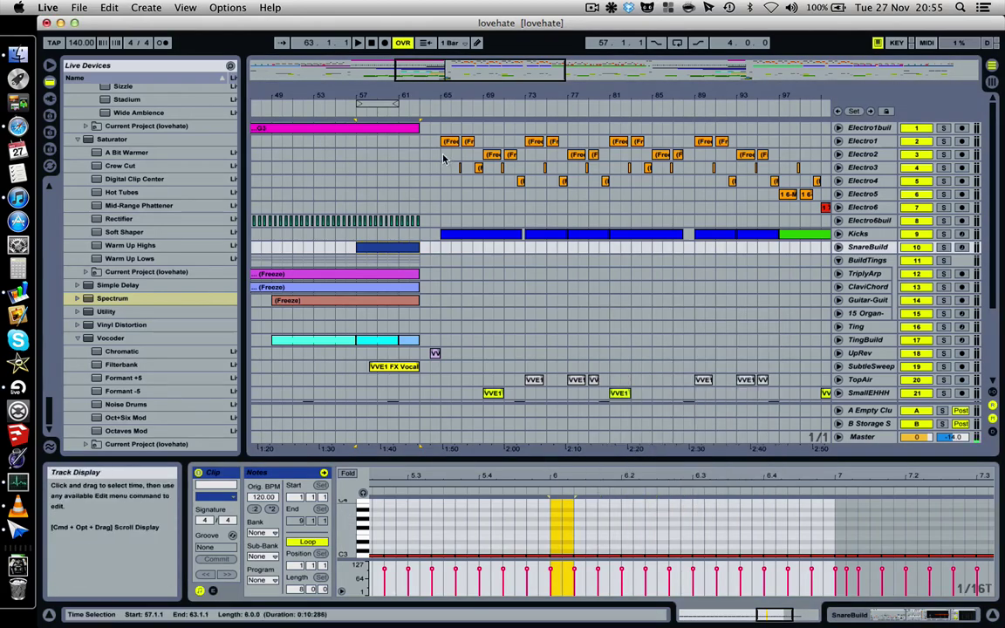
mouse_move(387, 94)
mouse_down()
mouse_move(386, 68)
mouse_move(384, 94)
mouse_up()
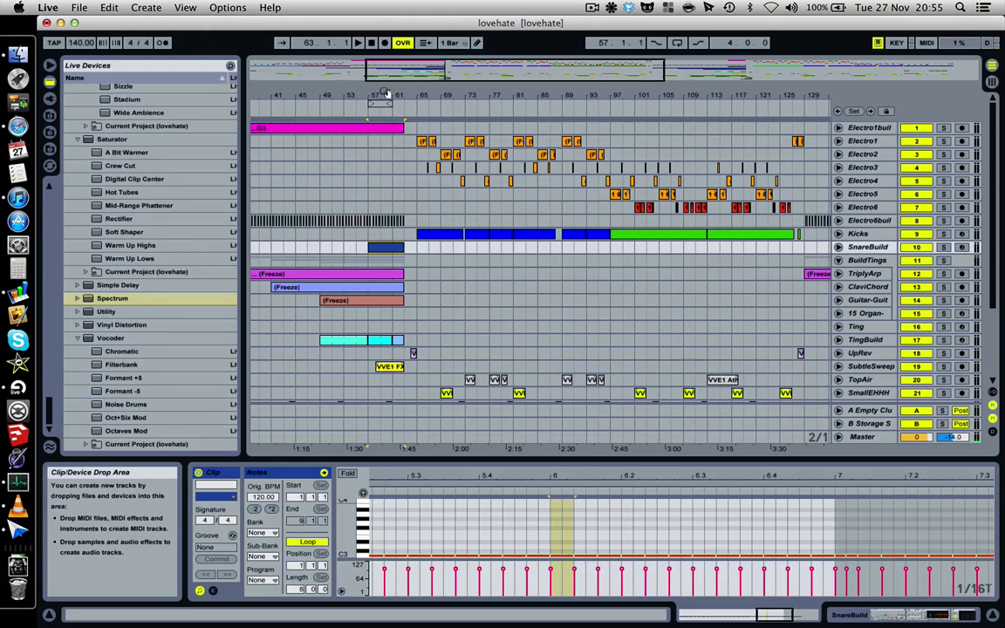
Switch the SnareBuild clip's note grid from triplets to straight 1/16 and back to the 1/16 triplet grid.
right_click(528, 523)
click(565, 491)
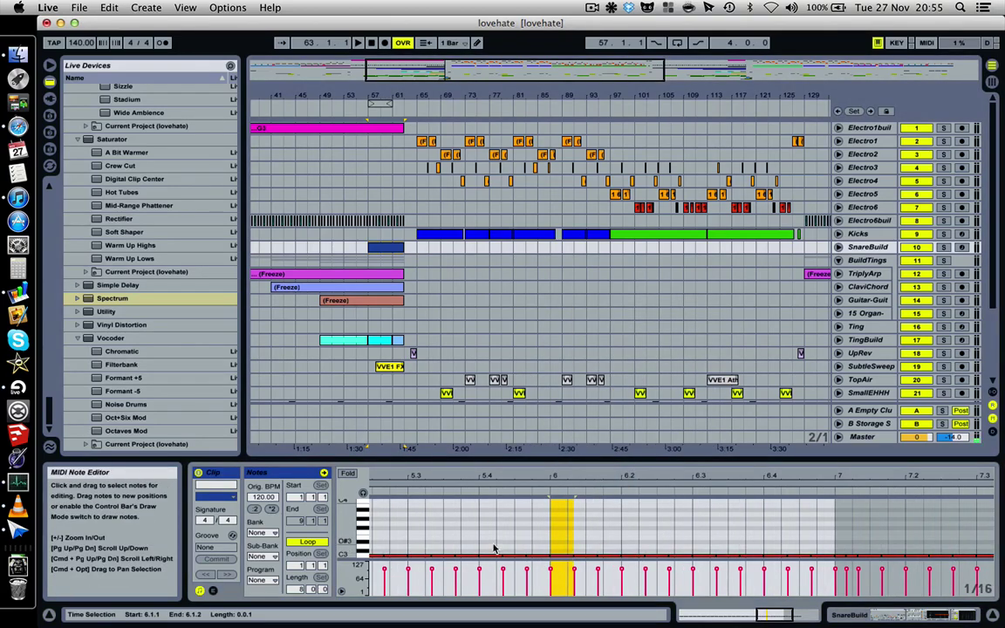
right_click(537, 532)
click(528, 491)
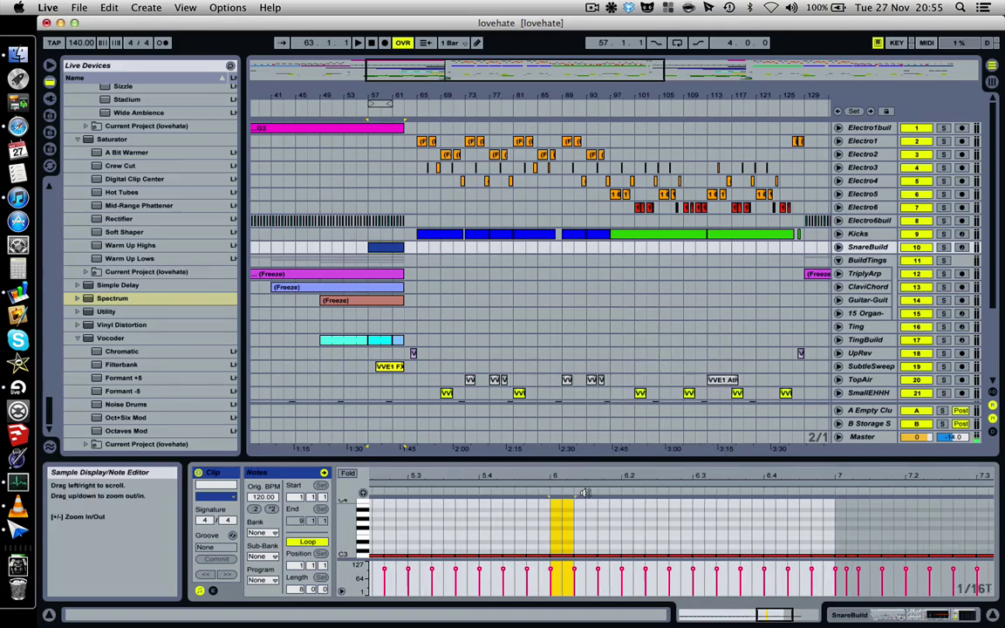
drag(433, 96, 436, 44)
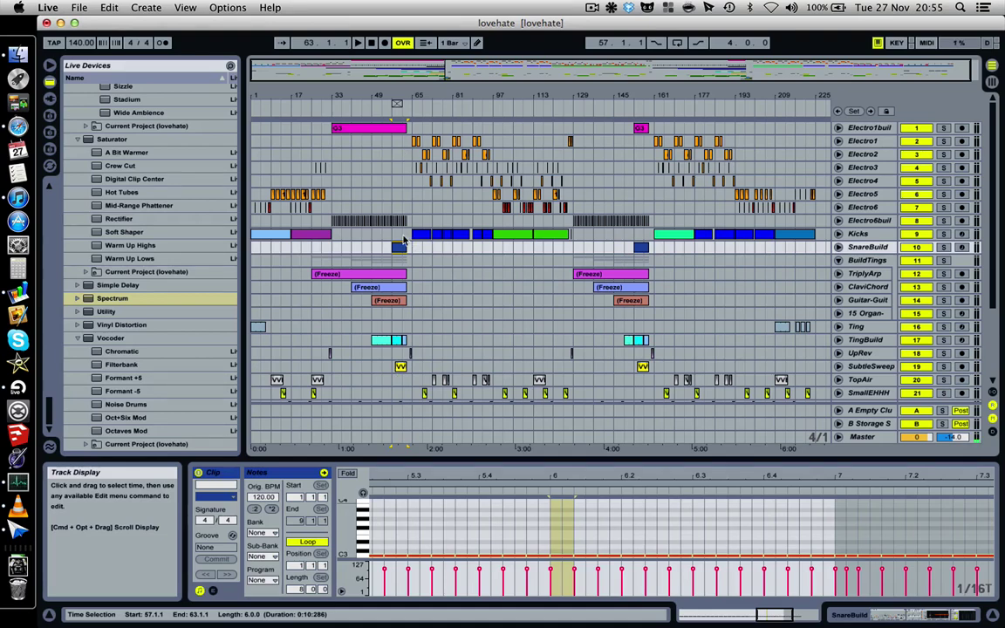
click(592, 8)
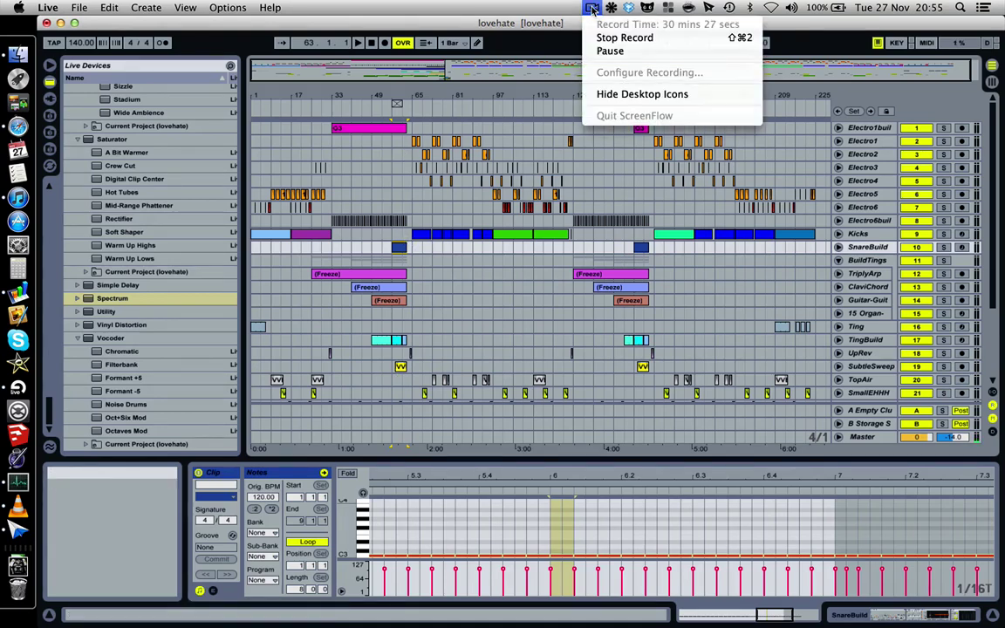
click(593, 10)
click(593, 10)
click(593, 9)
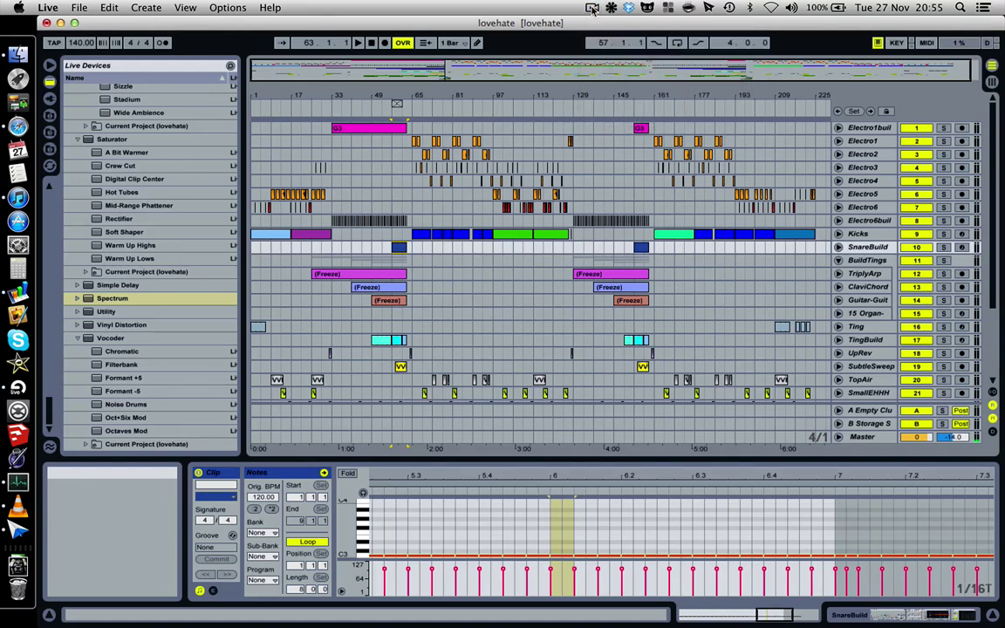
Listen to the build with Electro6build soloed from bars 33 and 59, and with Electro1build soloed from bar 59, clearing the solos.
click(329, 225)
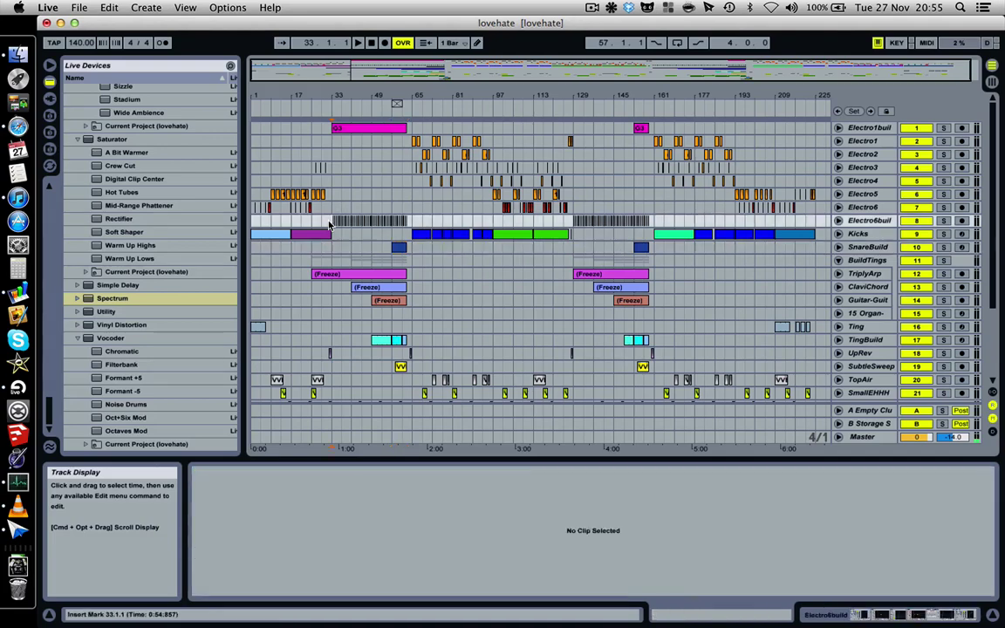
drag(397, 101, 480, 217)
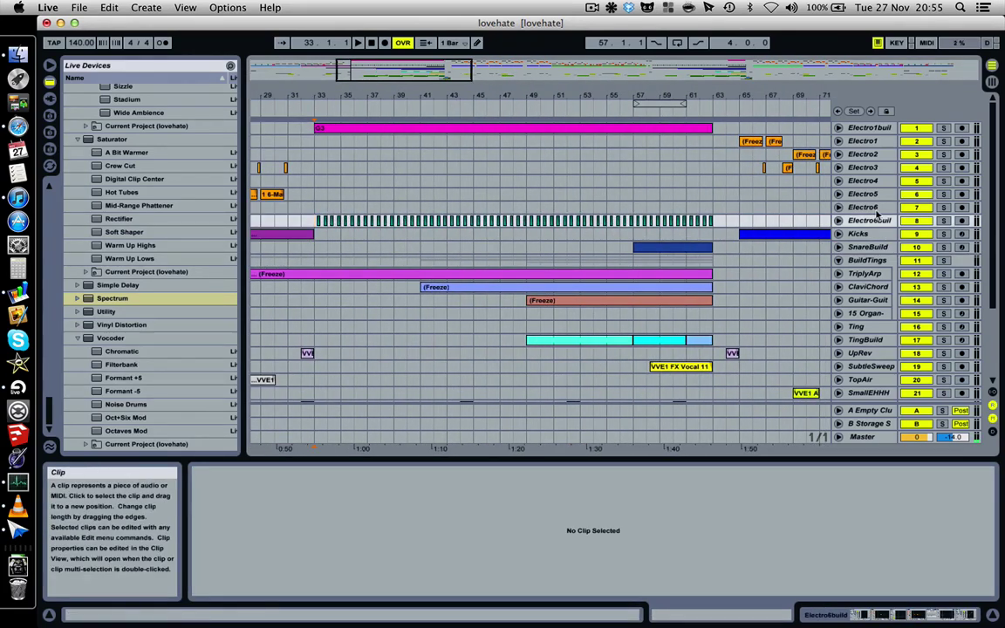
key(space)
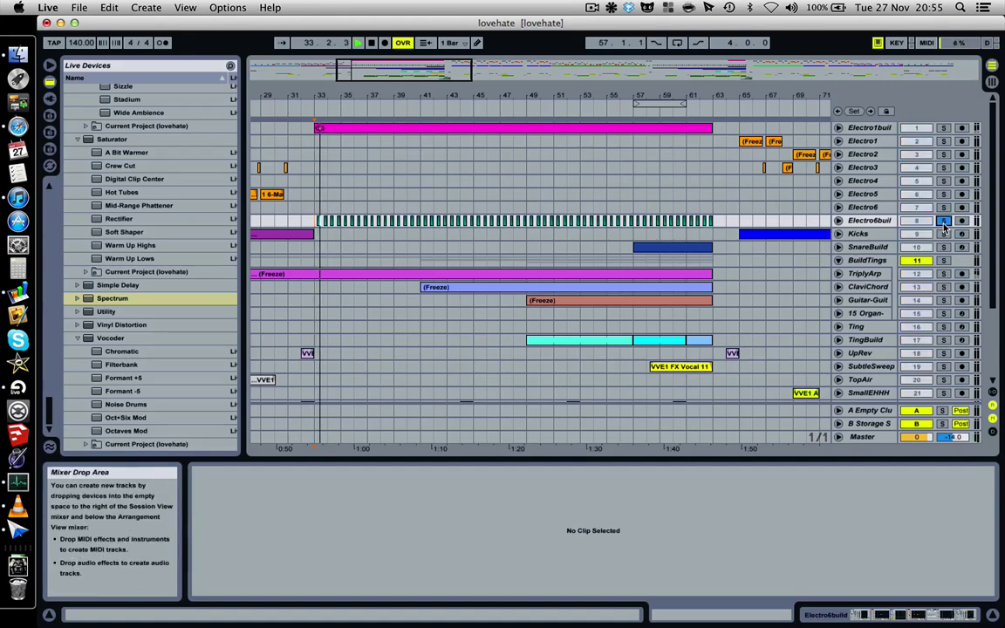
click(942, 220)
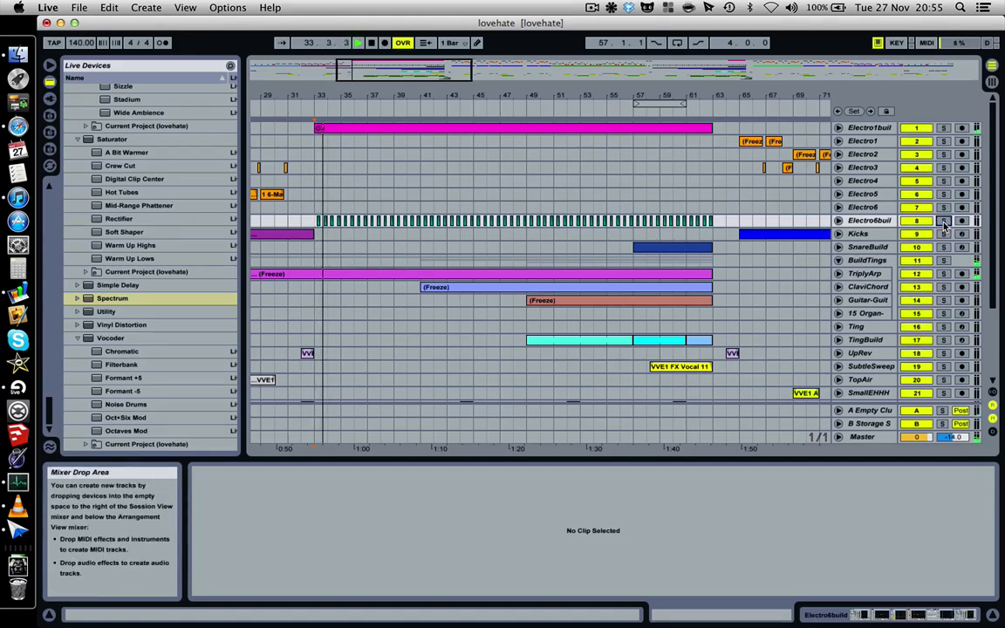
click(501, 211)
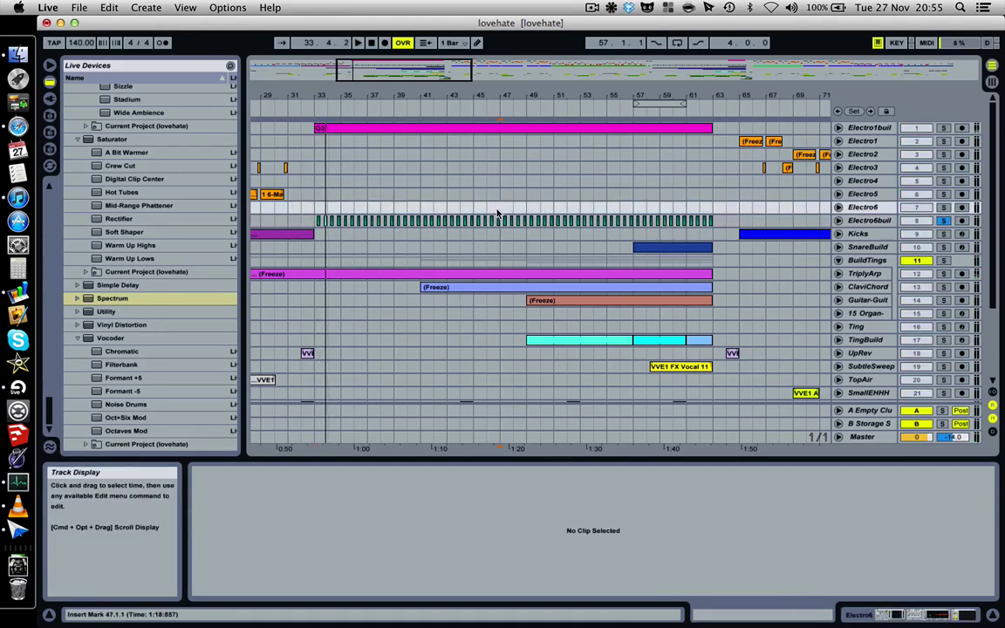
click(660, 212)
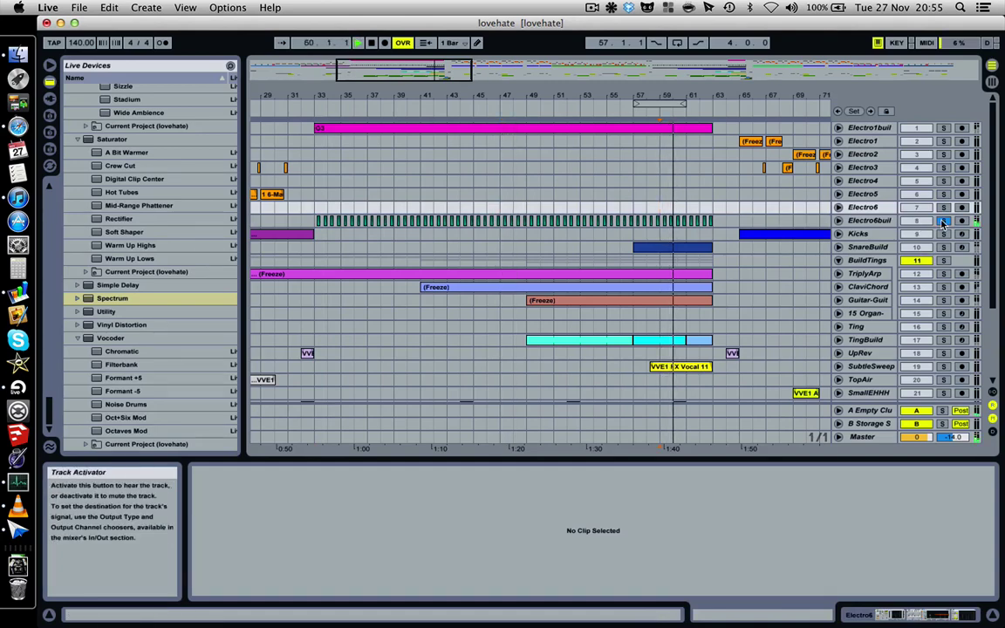
click(661, 167)
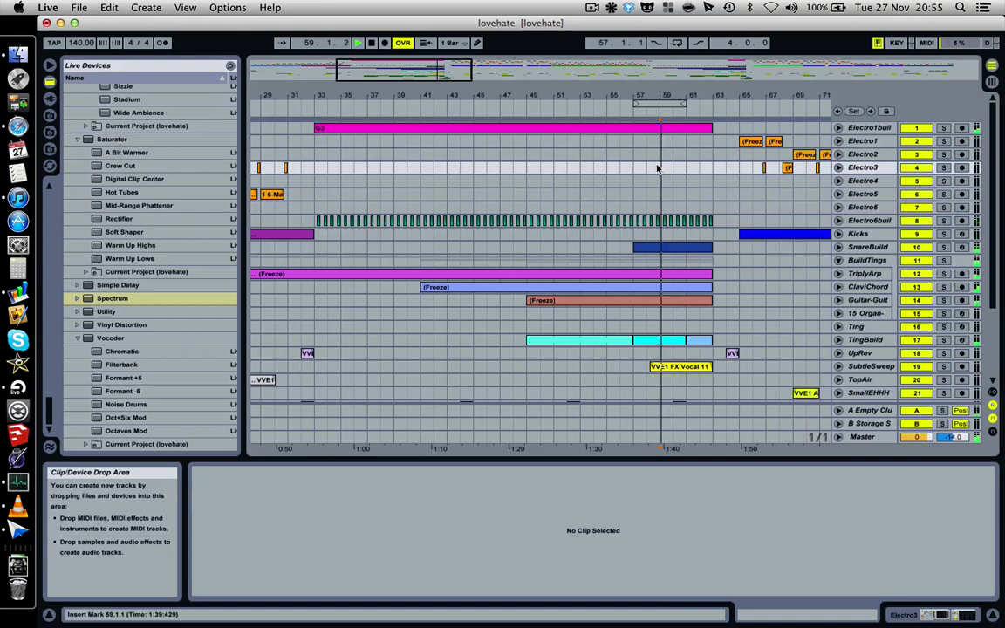
click(942, 128)
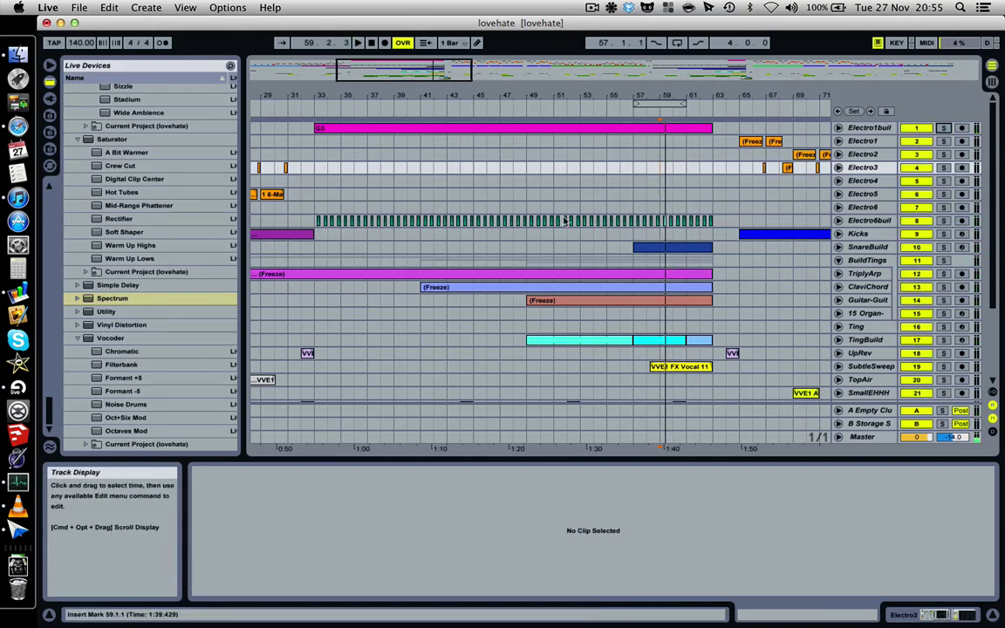
Return to the overview of the whole arrangement and select the Electro1 track.
drag(640, 96, 394, 96)
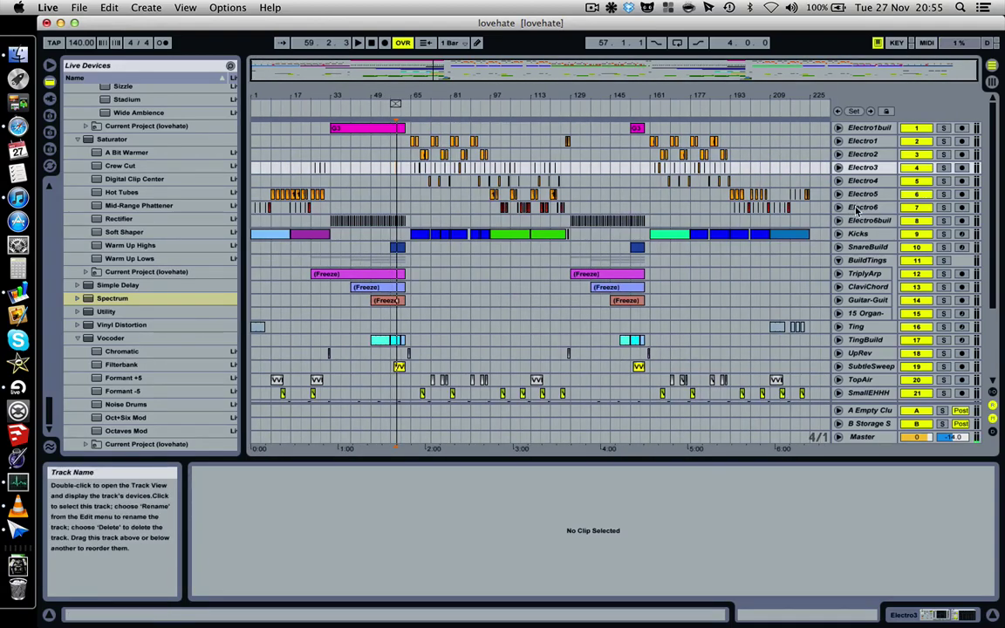
click(863, 143)
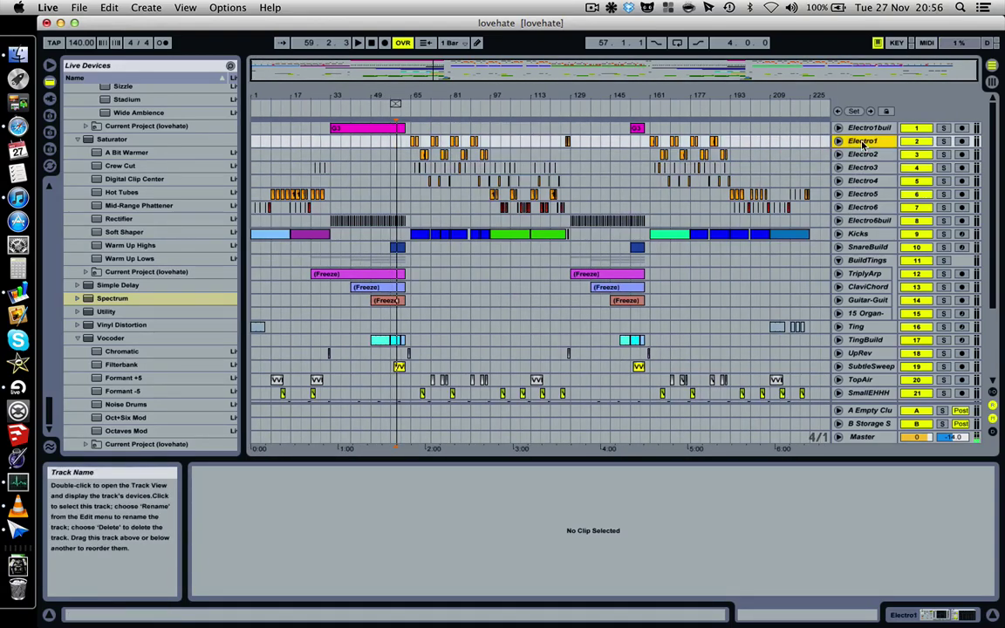
Select the Electro1build, Electro6 and Electro6build tracks in turn and look closely at the build section starting at bar 33.
click(865, 129)
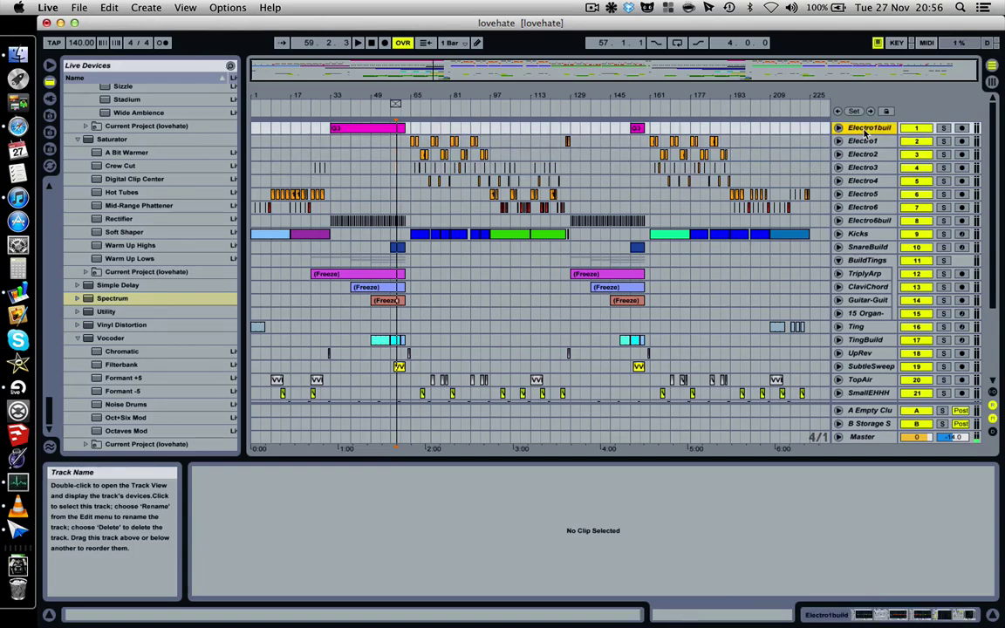
click(861, 207)
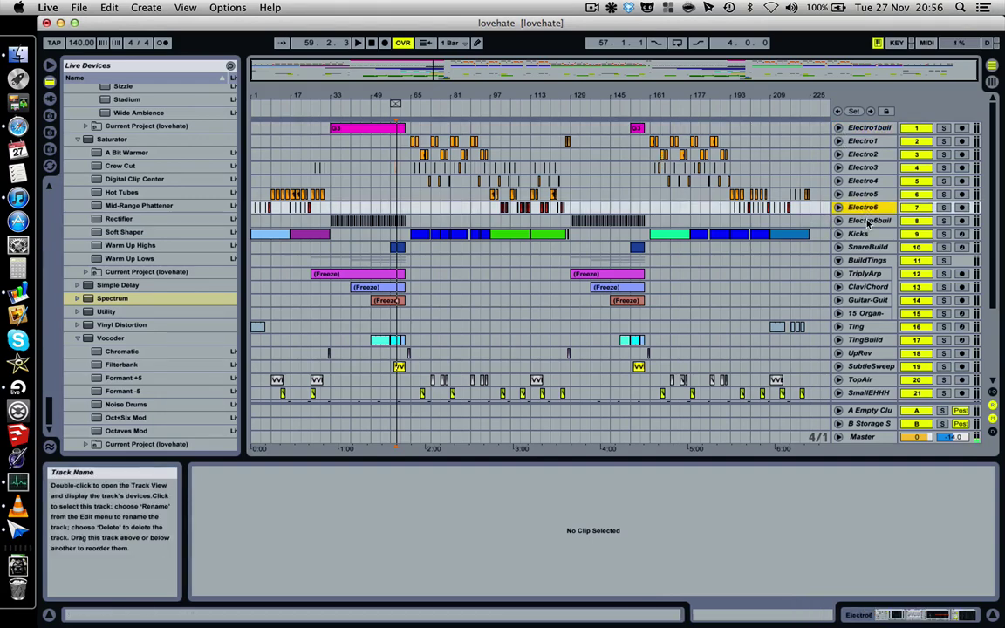
click(868, 221)
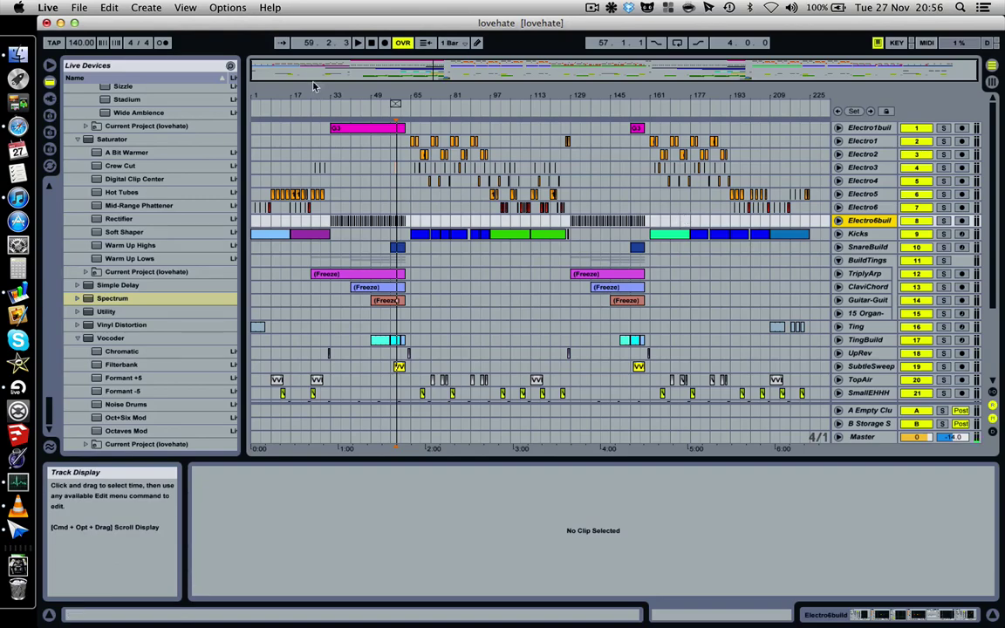
drag(330, 92, 330, 131)
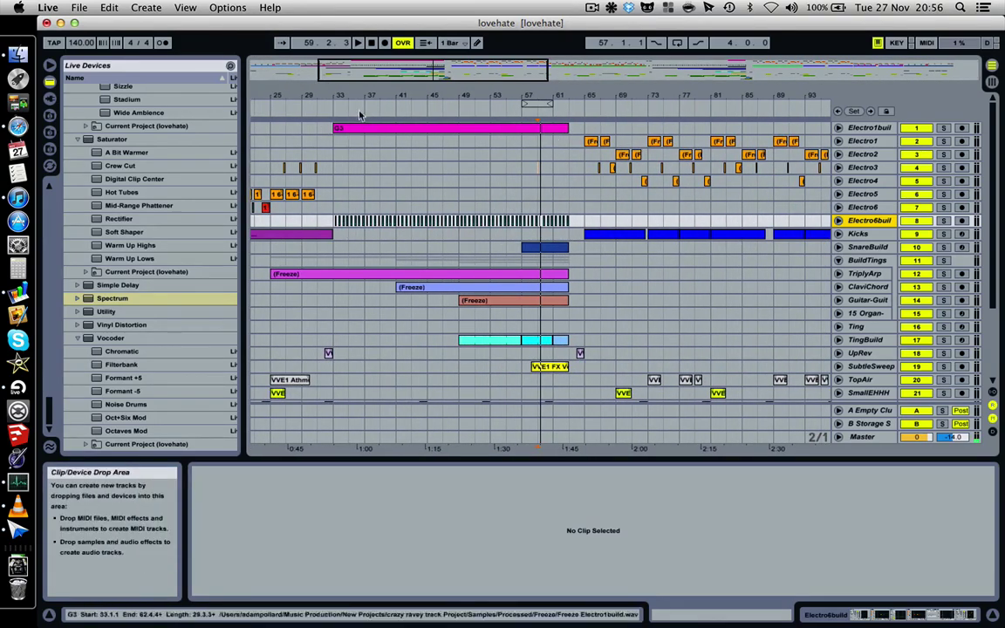
drag(331, 98, 331, 193)
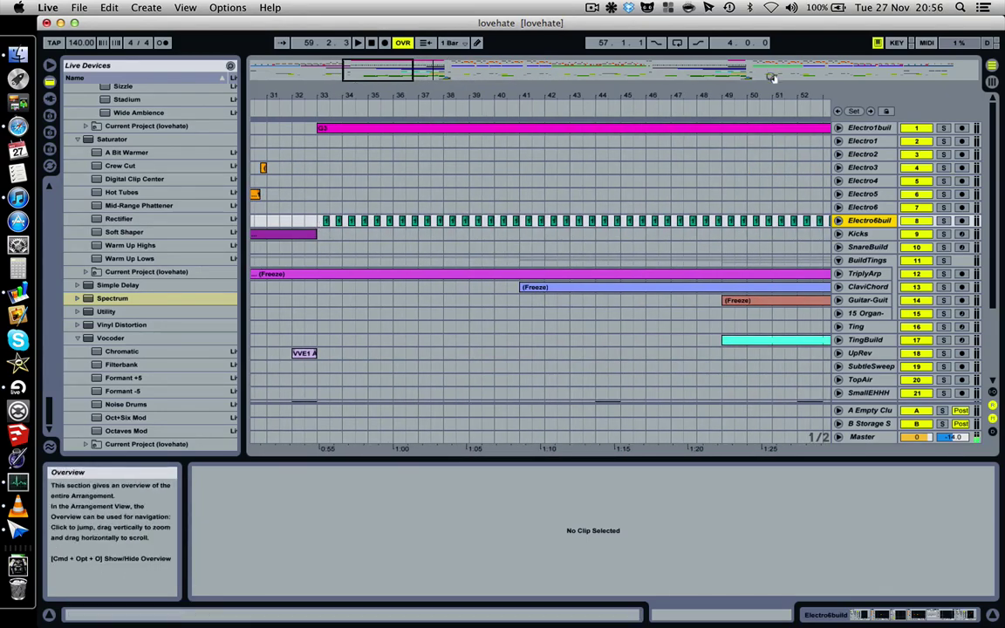
Listen to the build from bar 57 with Electro6build soloed, clearing the solo and stopping playback.
drag(773, 91, 773, 53)
scroll(677, 172, right, 3)
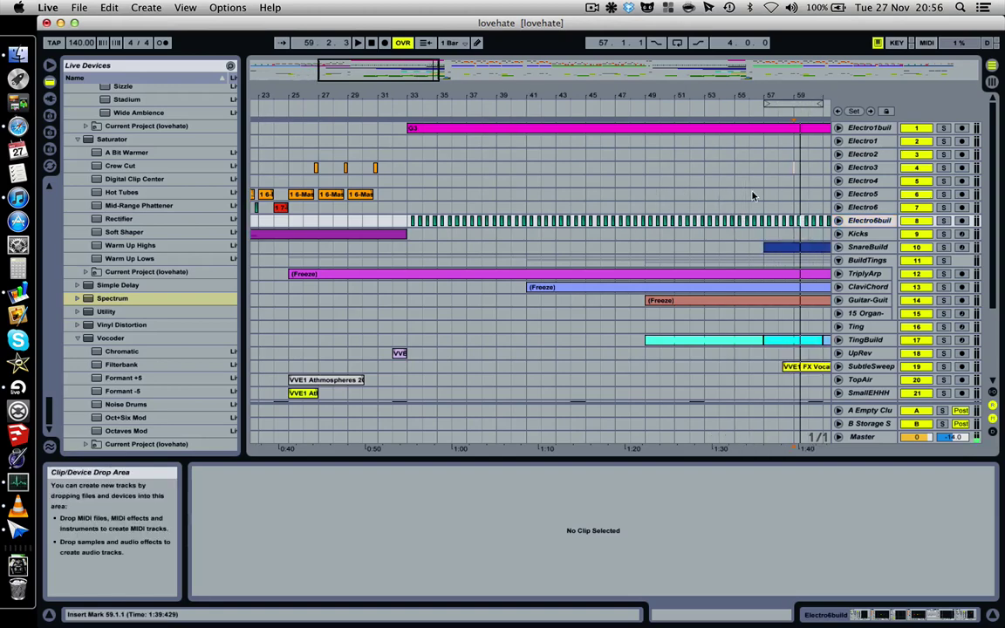
scroll(706, 233, right, 3)
click(685, 234)
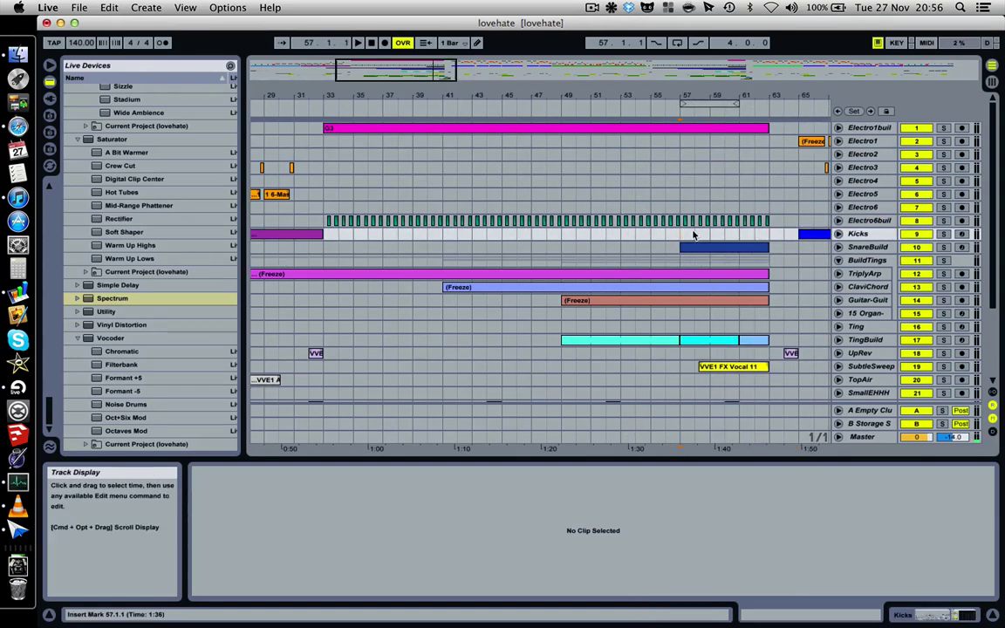
click(942, 222)
key(space)
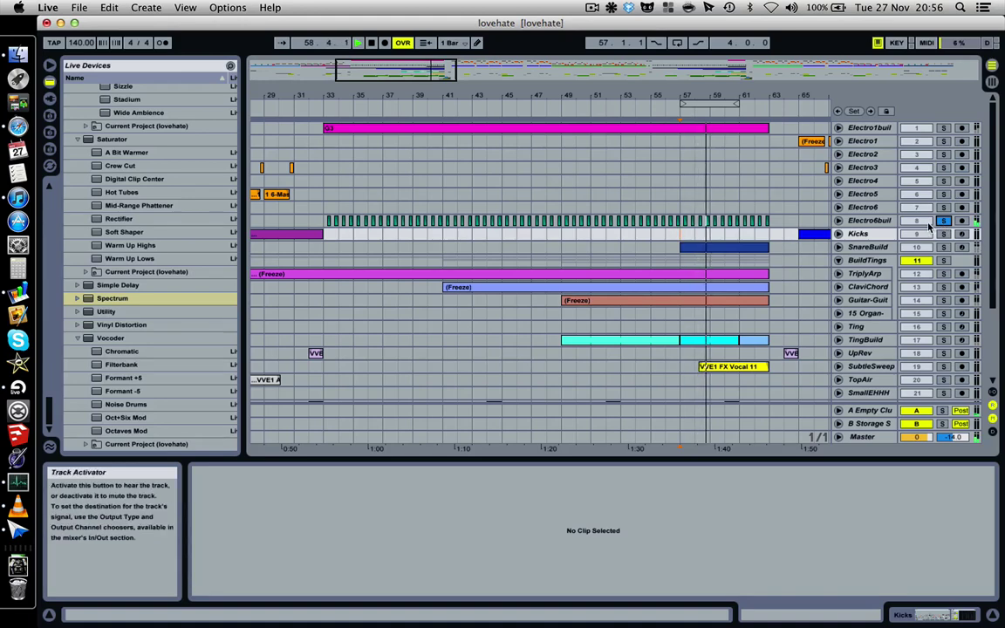
click(944, 220)
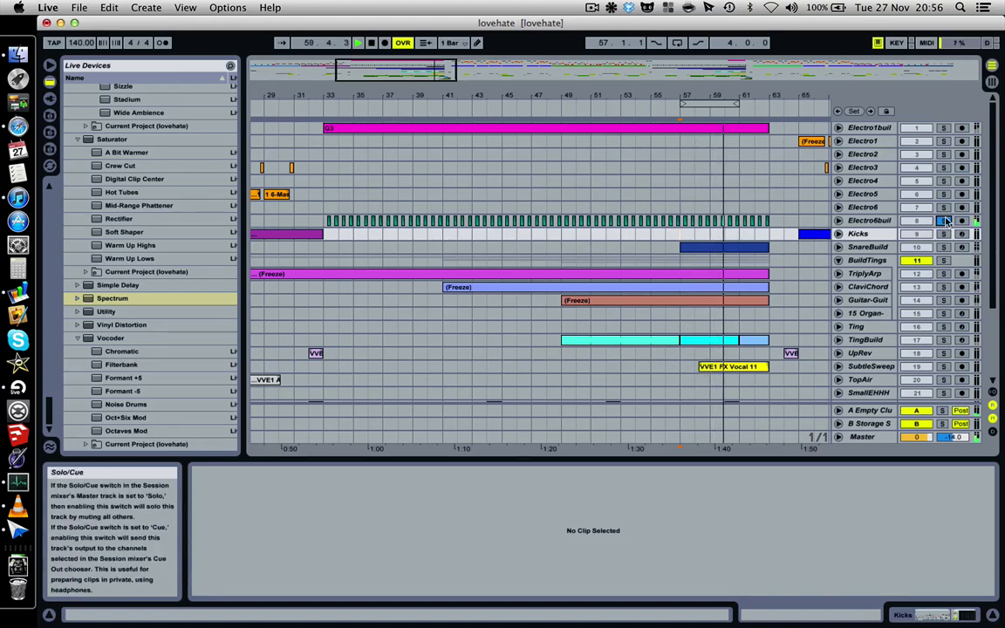
key(space)
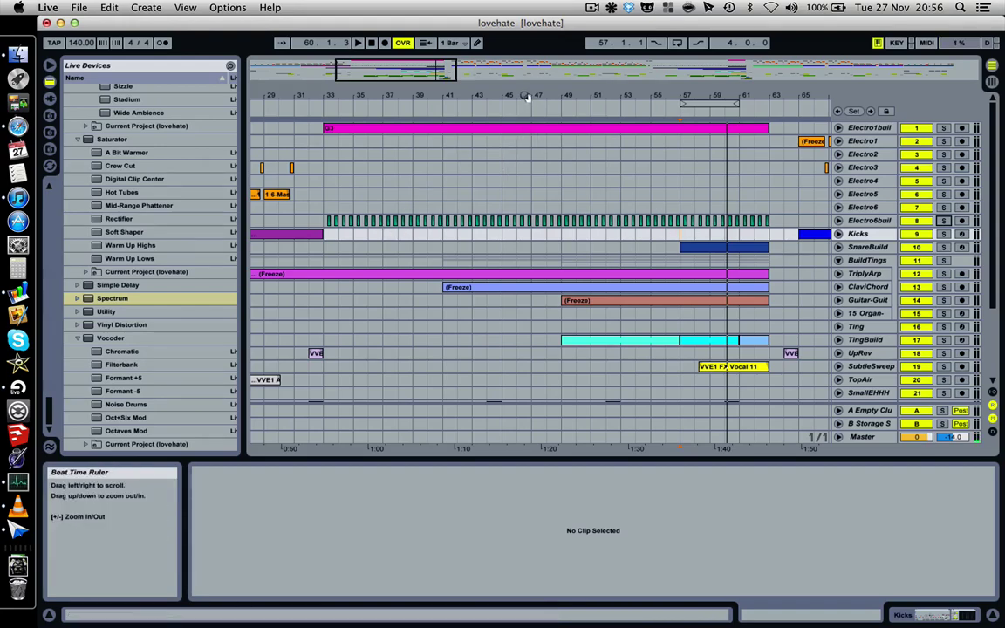
Return to the overview of the whole arrangement and hide the detail view to show every track down to 29 Audio.
drag(528, 98, 431, 97)
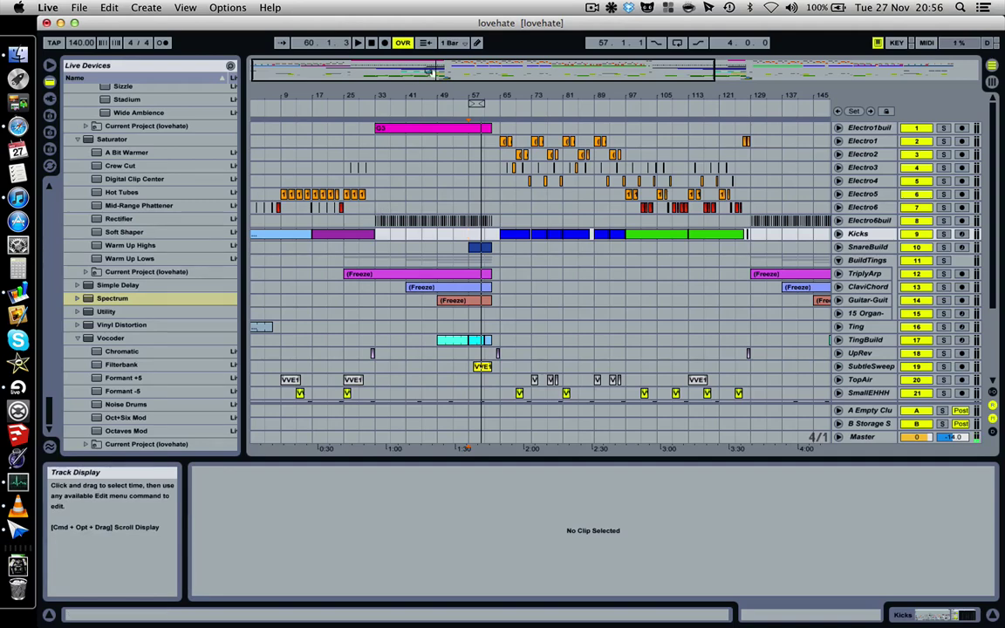
drag(434, 95, 434, 63)
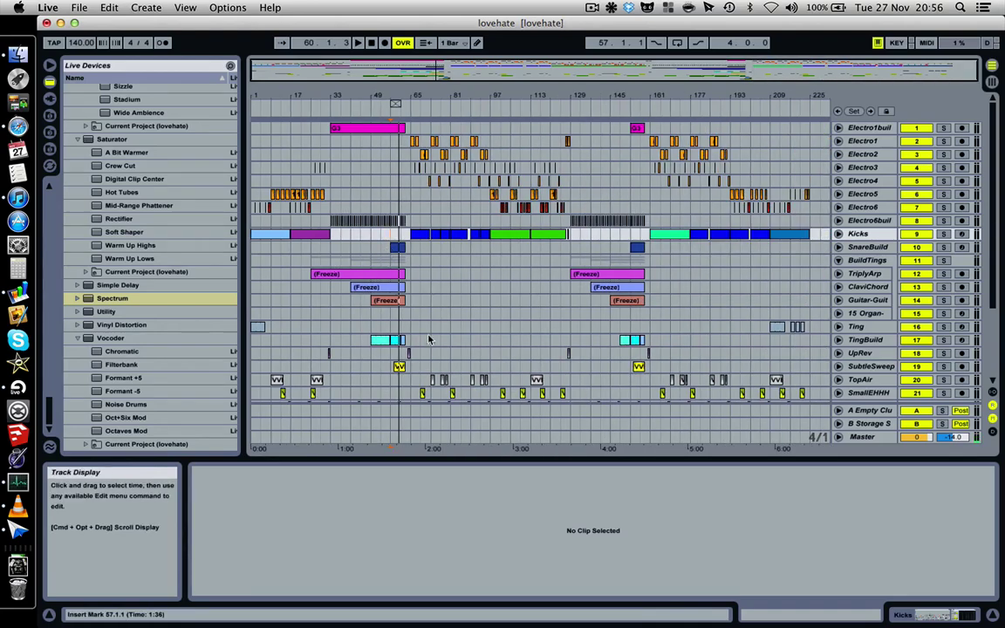
scroll(420, 302, down, 3)
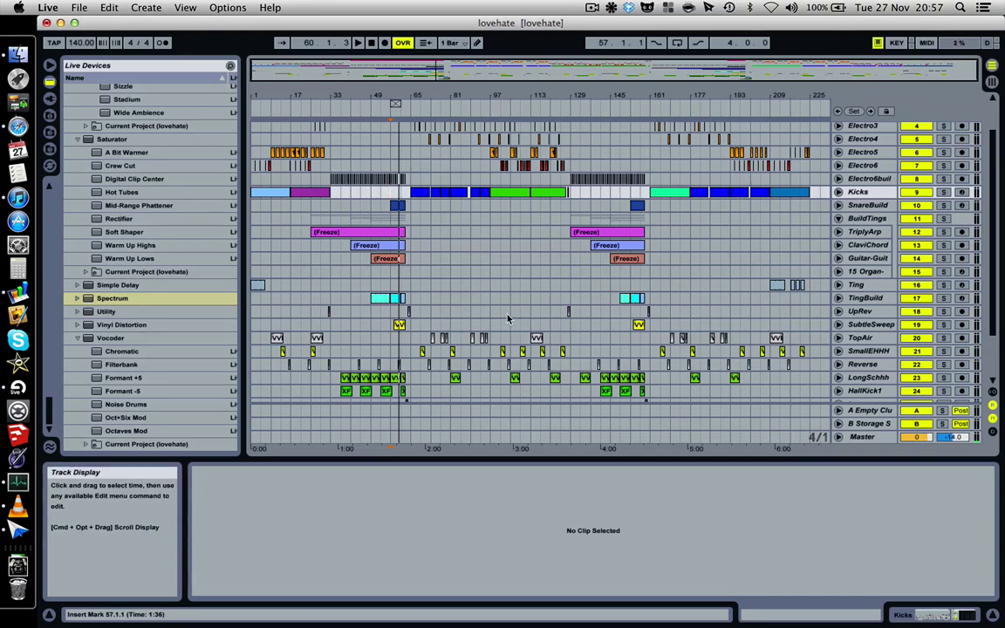
scroll(508, 319, down, 1)
key(super+alt+l)
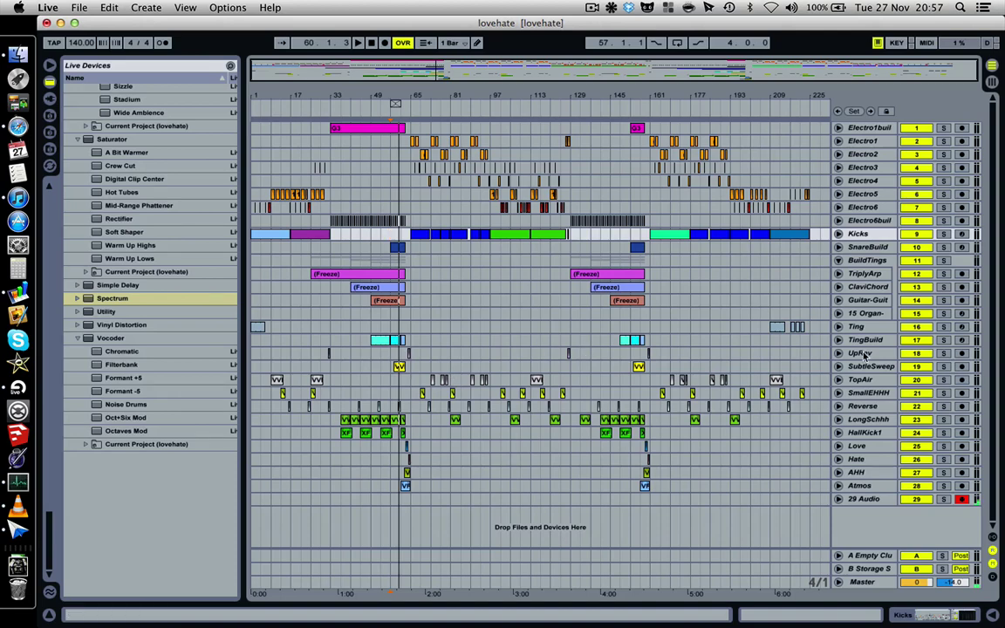
Highlight the effect tracks from TopAir to Atmos, HallKick1, and the TopAir to Reverse group, ending with only Reverse selected.
click(863, 381)
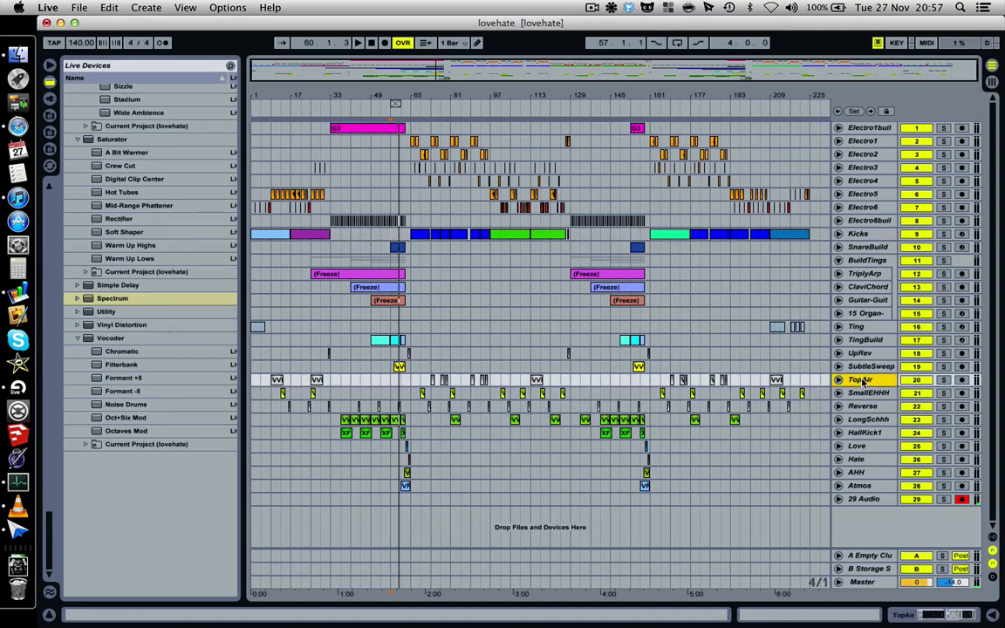
shift+click(866, 487)
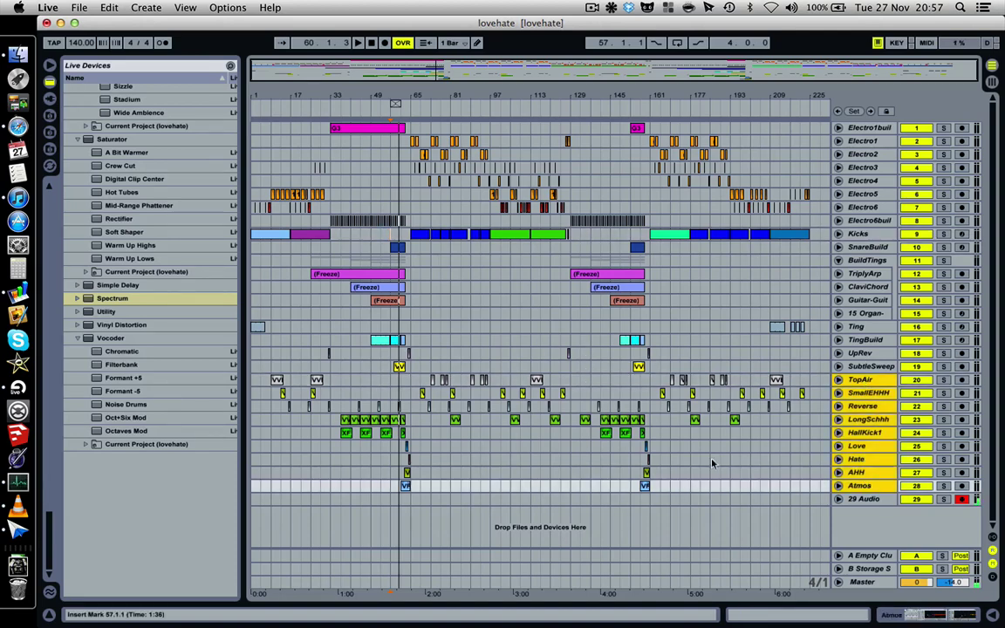
click(854, 445)
click(861, 432)
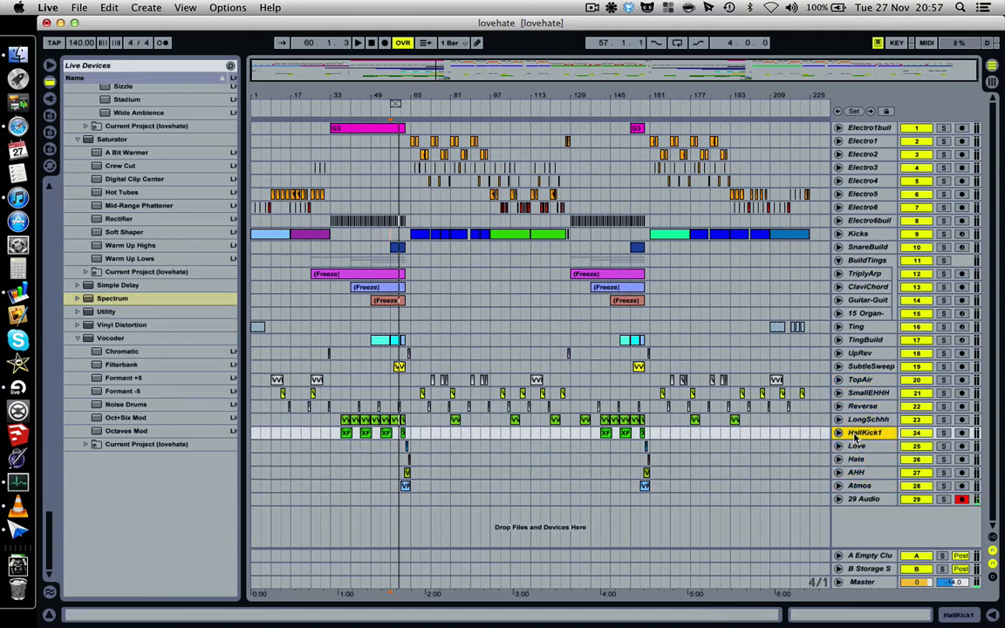
click(861, 407)
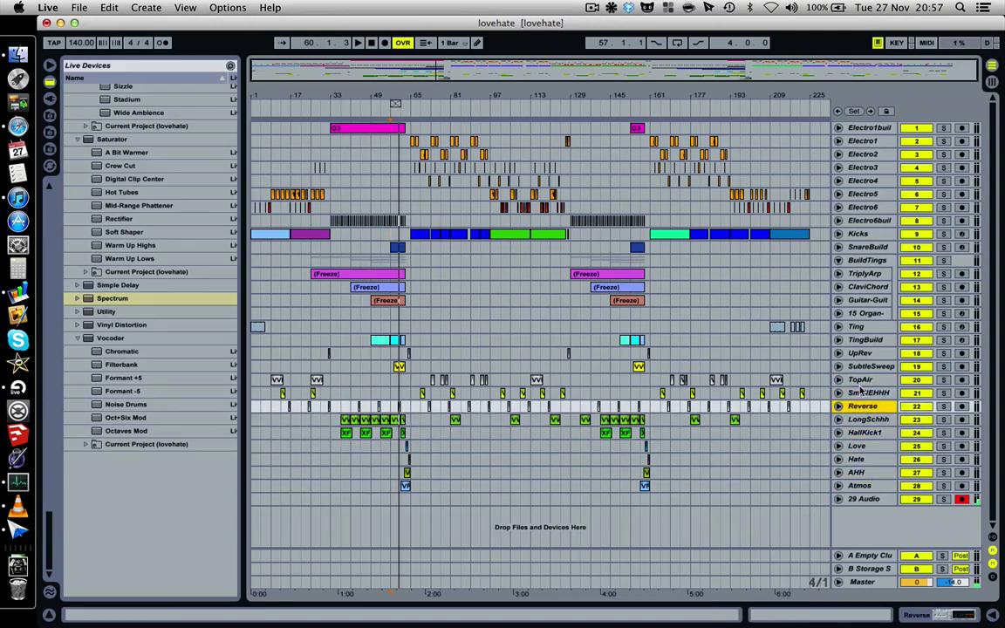
shift+click(860, 381)
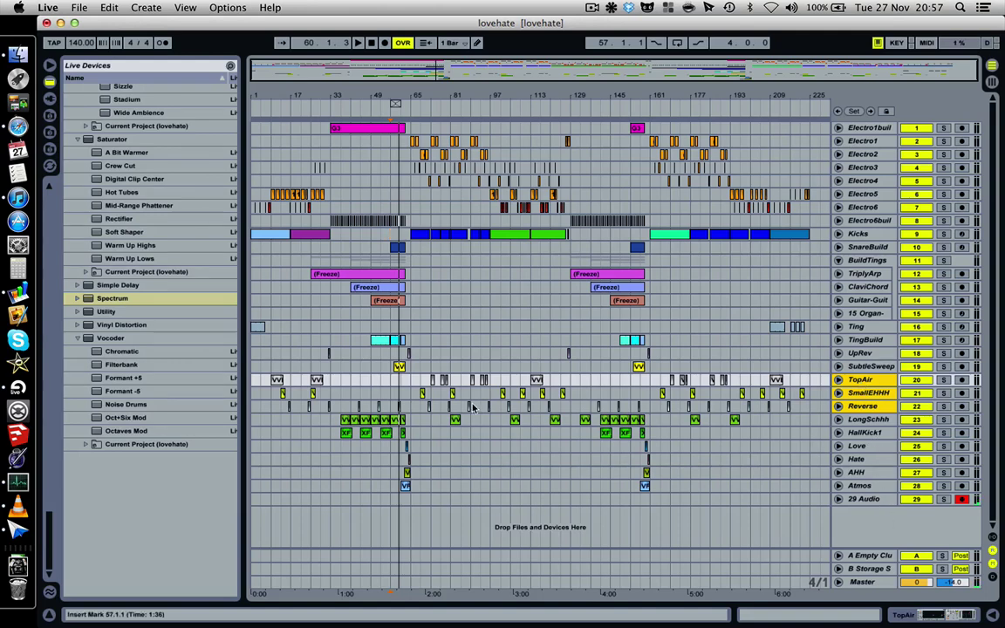
click(859, 407)
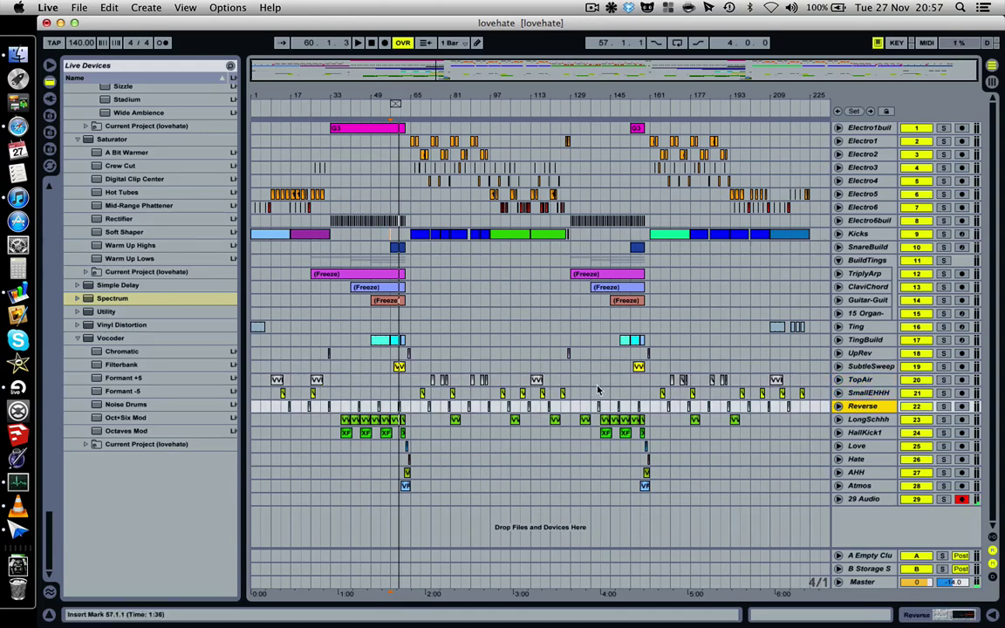
Listen to the TopAir track soloed from bar 169, clearing the solo and stopping playback.
click(671, 381)
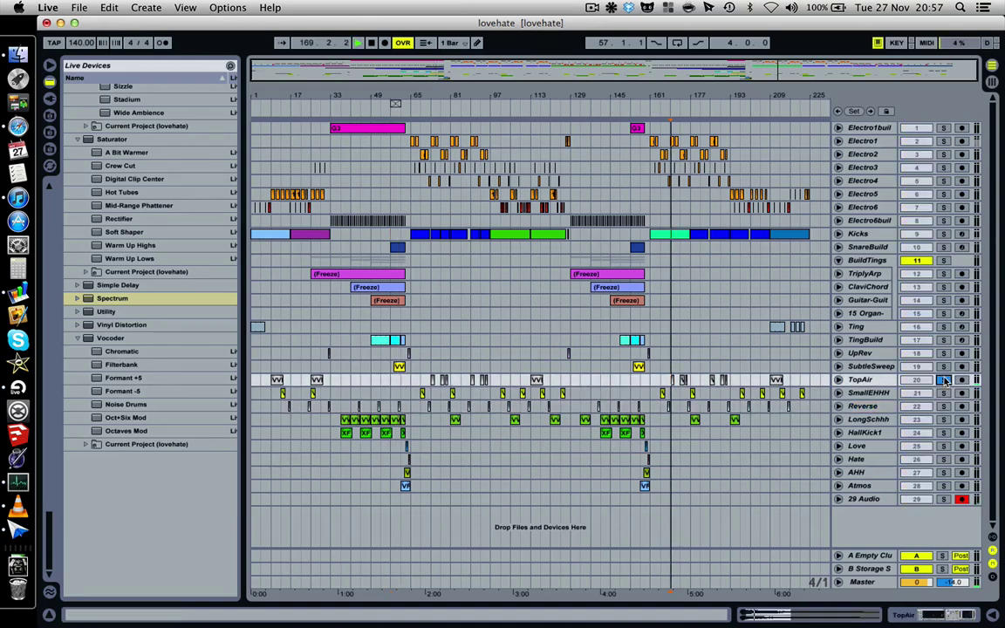
key(space)
click(943, 381)
click(945, 381)
key(space)
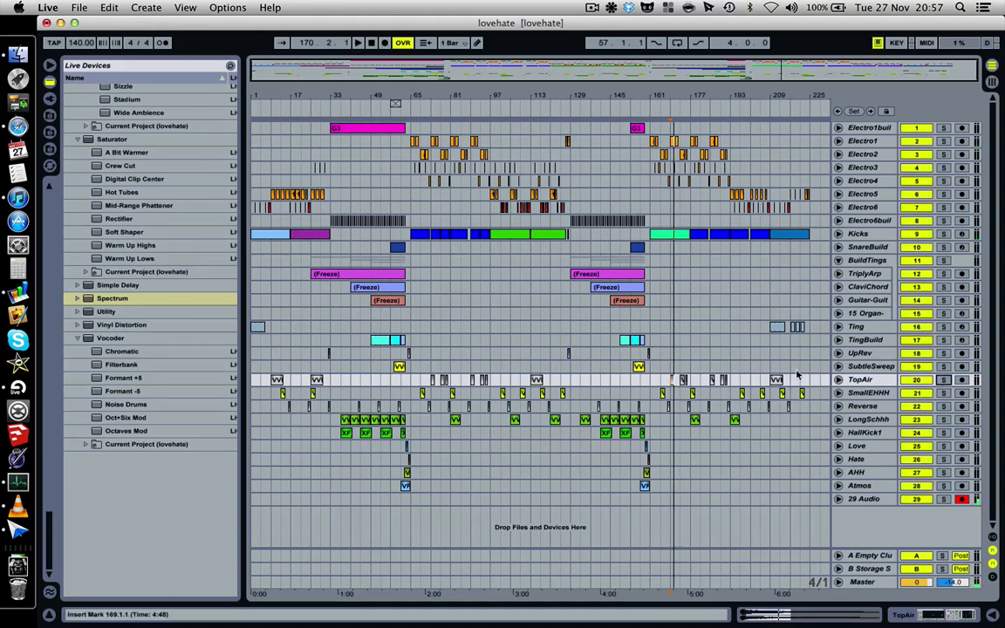
Examine the TopAir track's EQ Eight and sidechained Compressor along with the sample of its clip at bar 169.
click(673, 379)
click(933, 615)
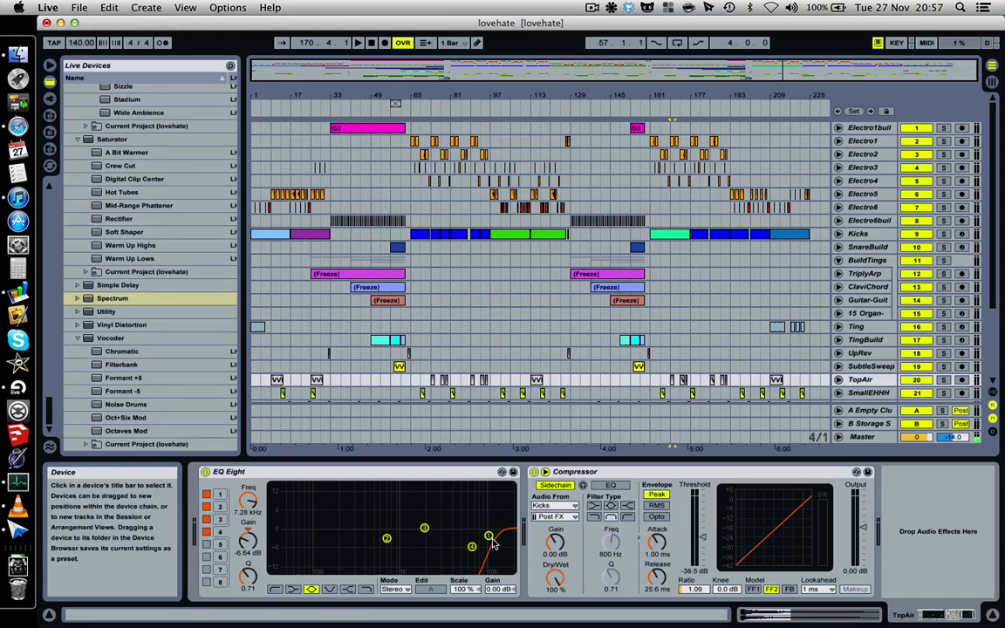
key(shift+Tab)
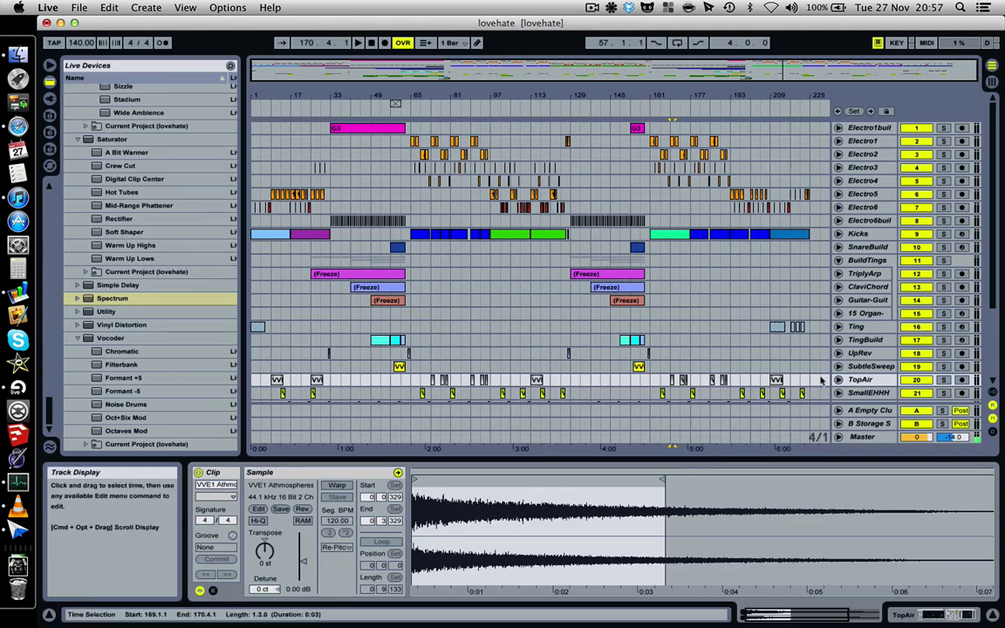
click(905, 615)
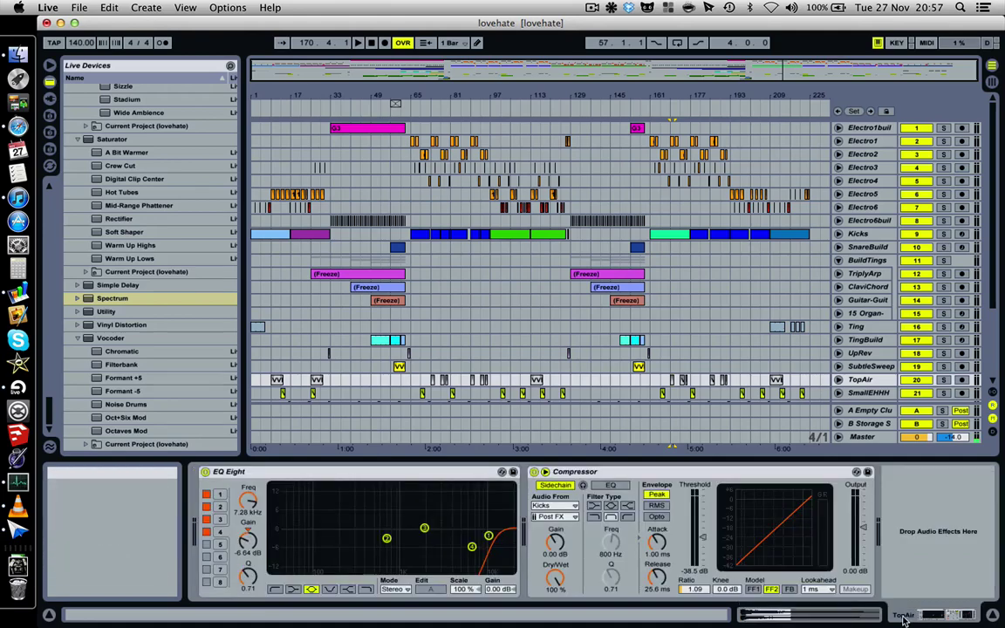
Point out bars 165, 69 and 73 on the SubtleSweep track and play the first drop from bar 65.
click(662, 366)
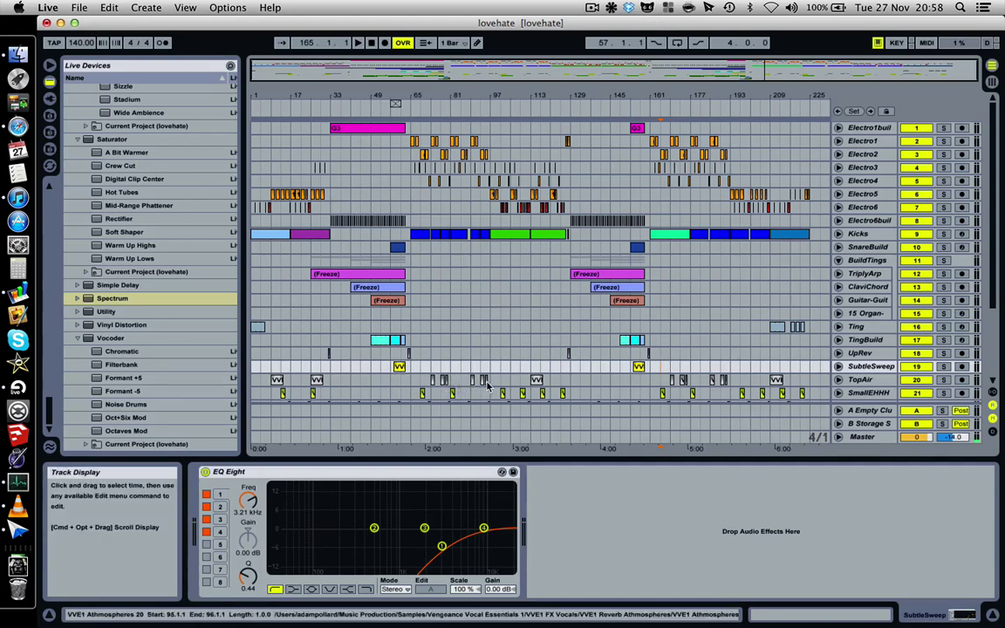
click(425, 370)
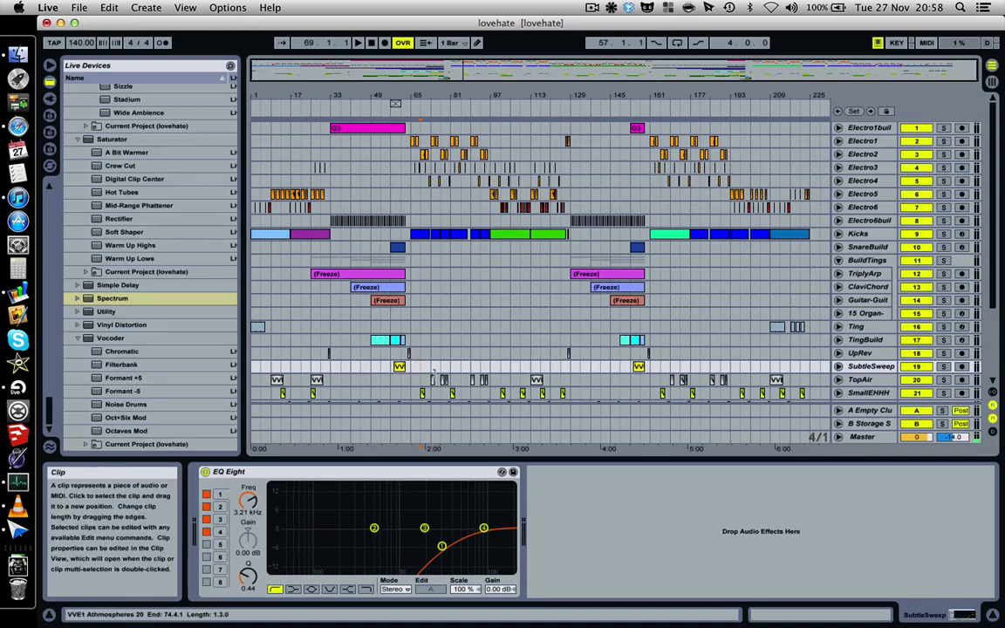
click(433, 375)
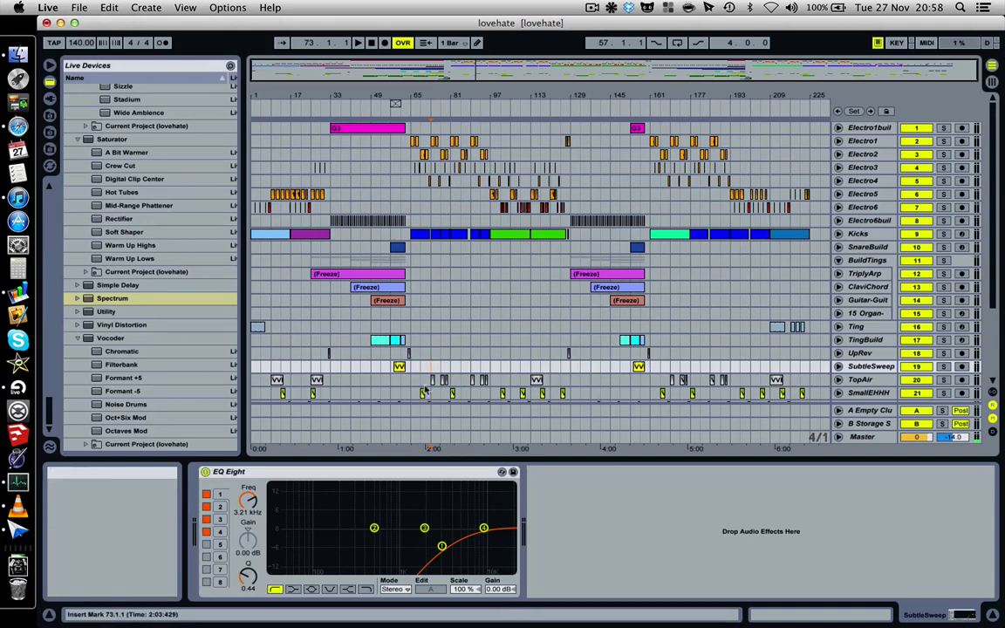
click(414, 369)
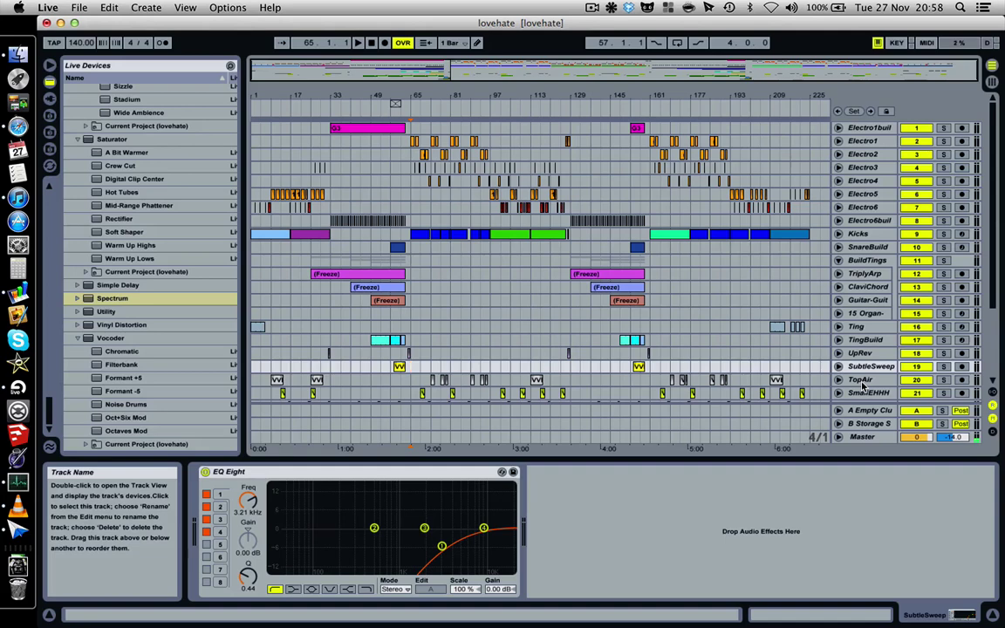
key(space)
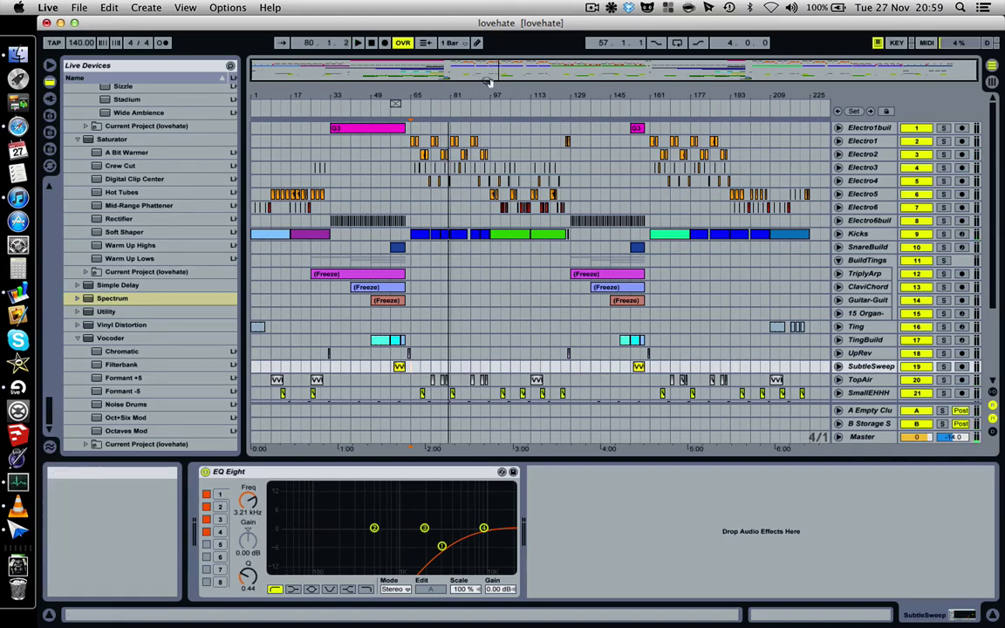
Examine how the TopAir, SmallEHHH, Reverse and LongSchhh clips are placed against the Electro and Kicks clips in the first drop.
scroll(506, 349, down, 4)
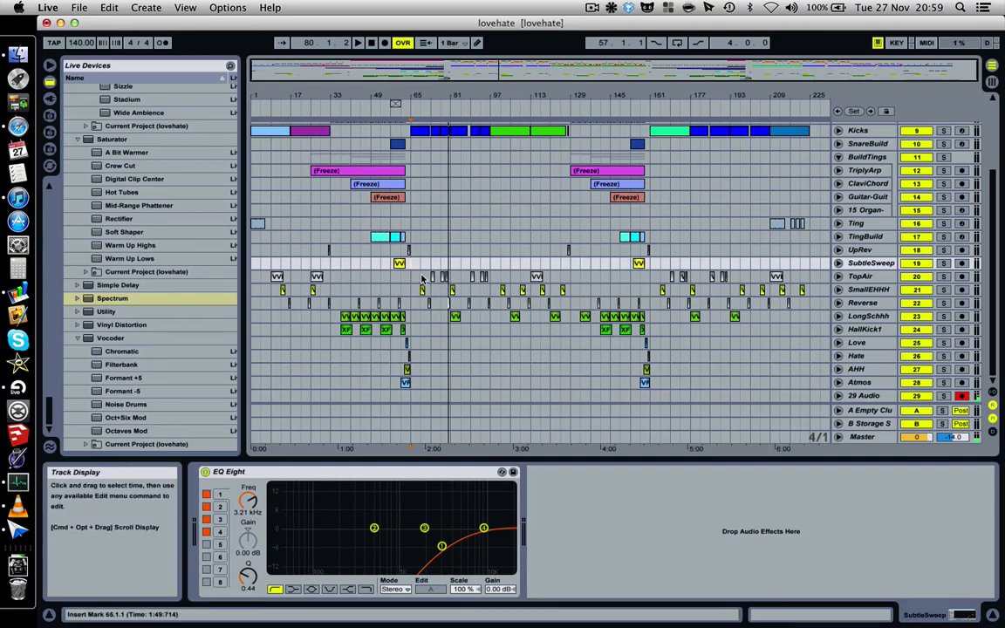
drag(459, 96, 478, 303)
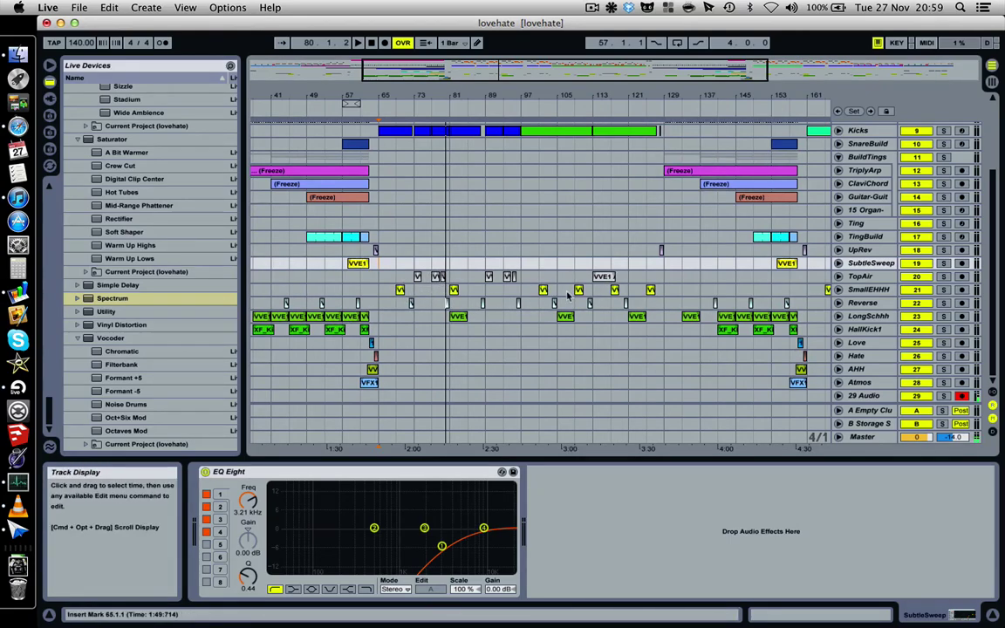
scroll(442, 179, up, 5)
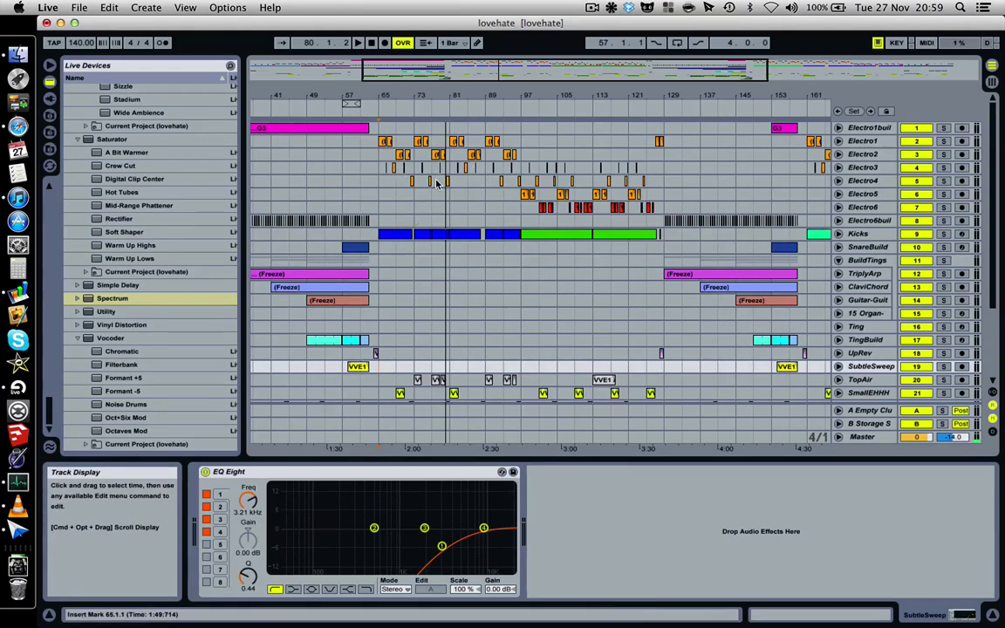
scroll(480, 163, down, 5)
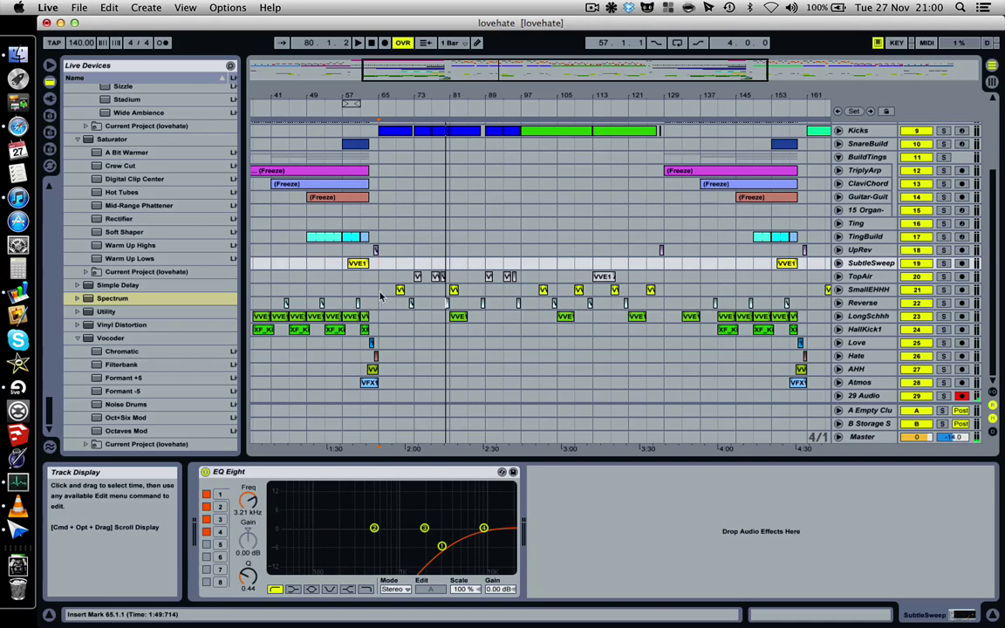
scroll(457, 295, left, 3)
scroll(457, 295, up, 1)
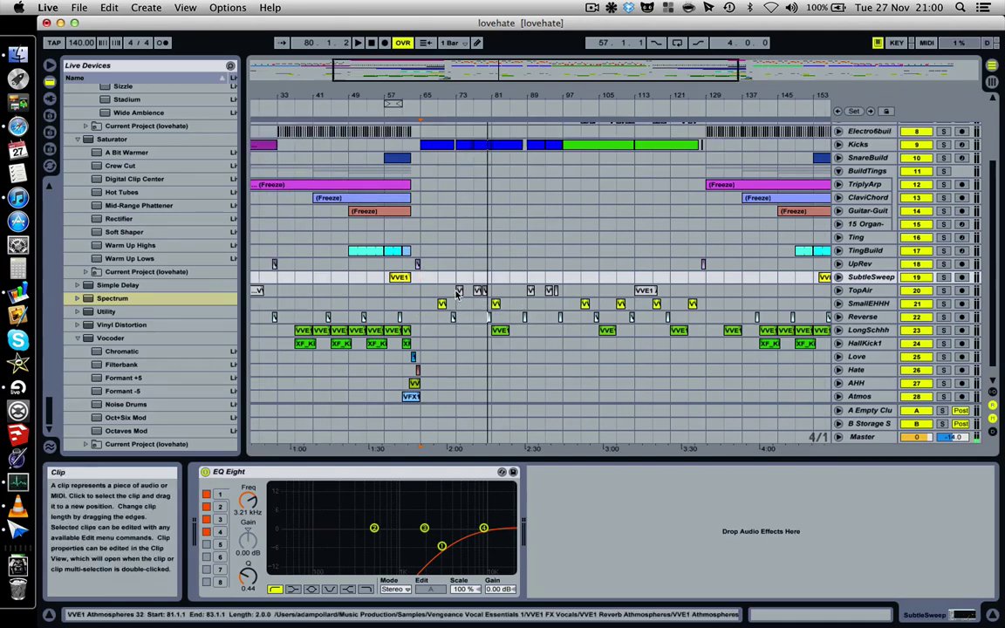
Listen to the Reverse track soloed from bar 72, clearing the solo and stopping playback.
scroll(457, 295, left, 4)
scroll(366, 309, left, 5)
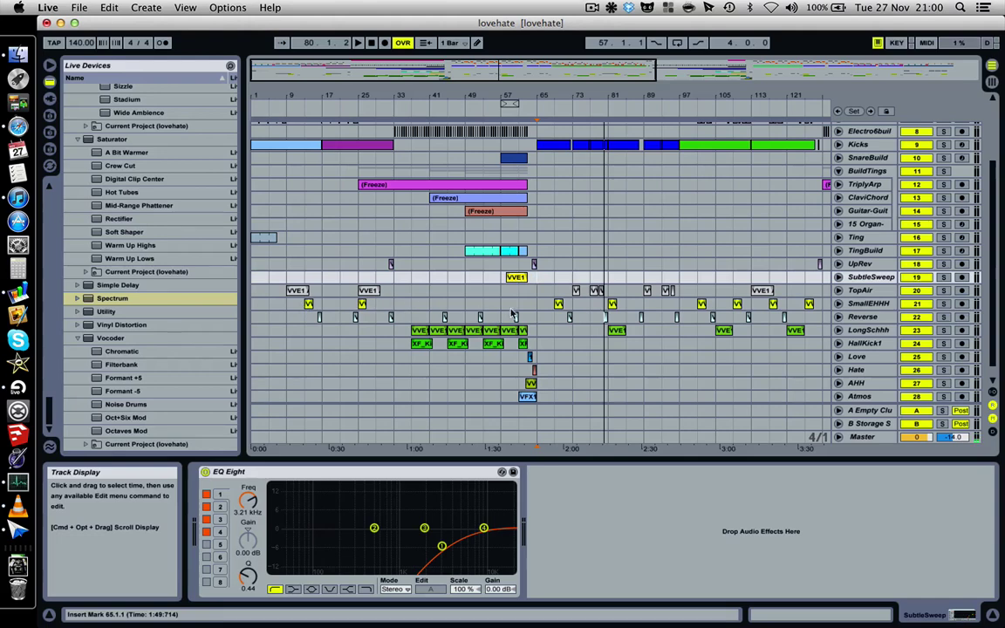
scroll(644, 308, right, 1)
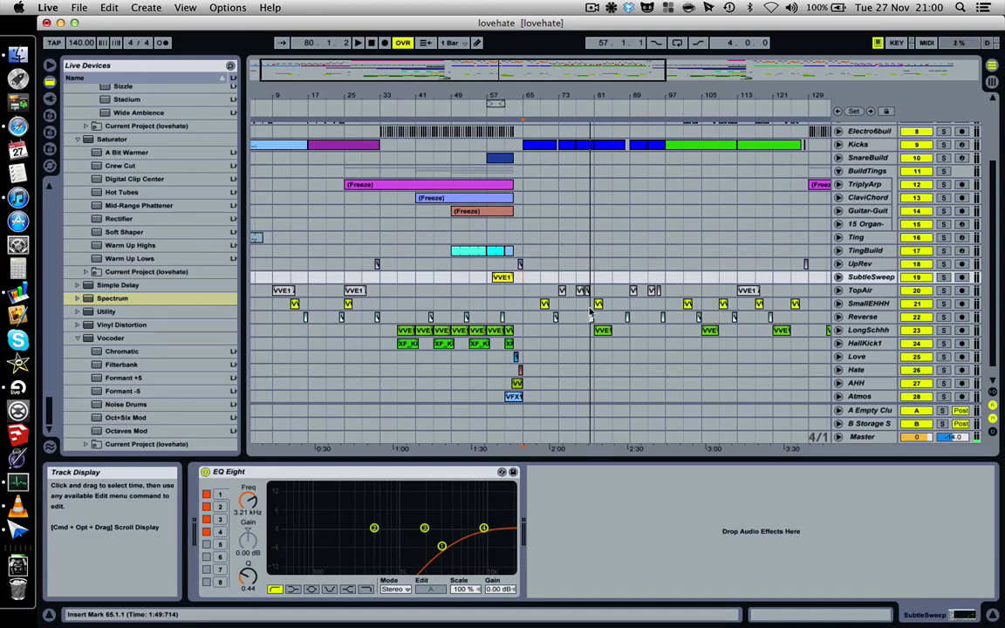
scroll(715, 278, right, 5)
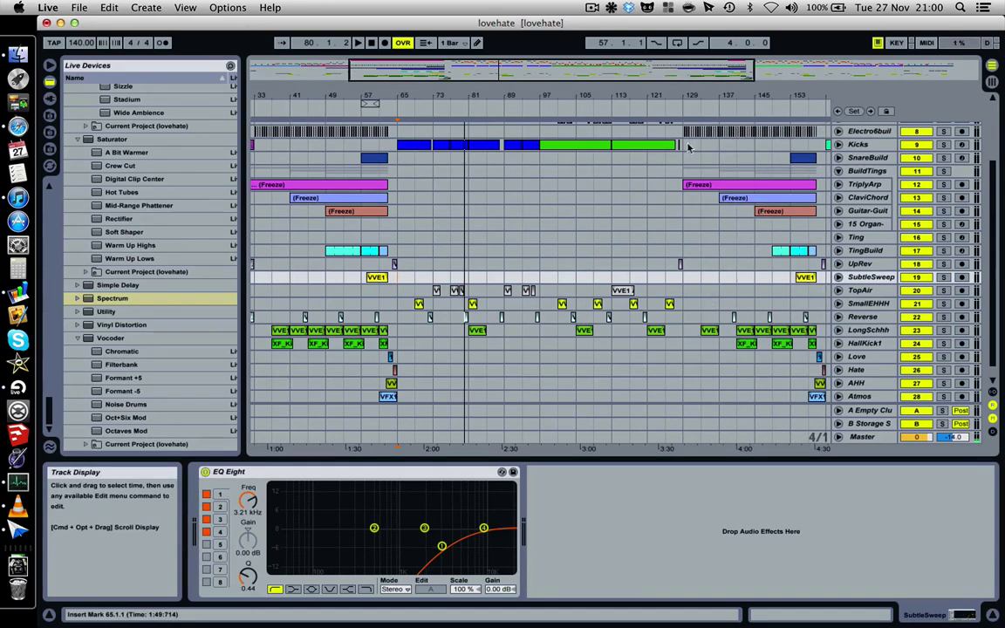
drag(663, 94, 663, 86)
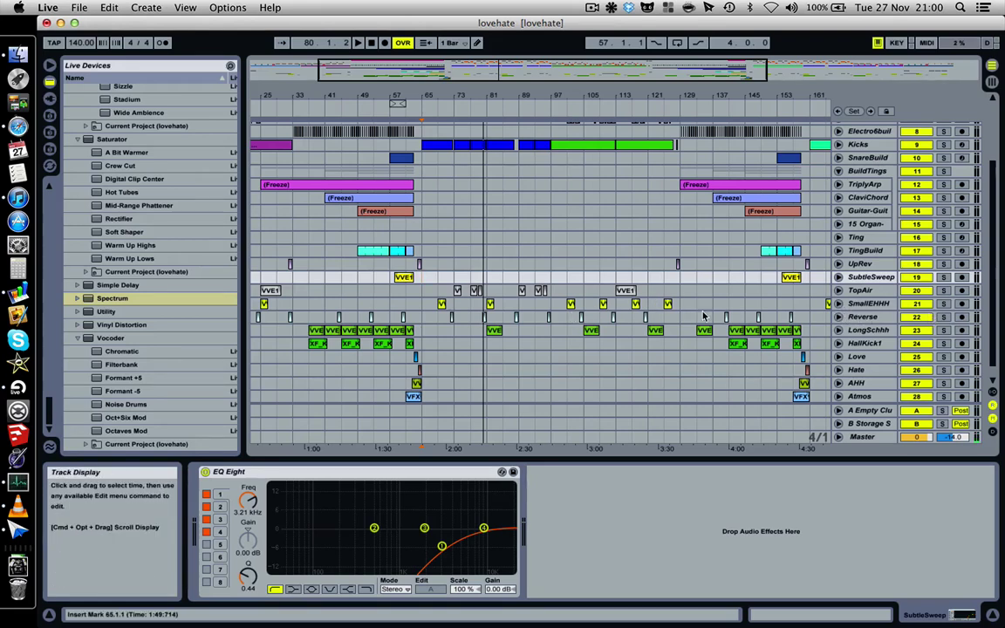
click(862, 317)
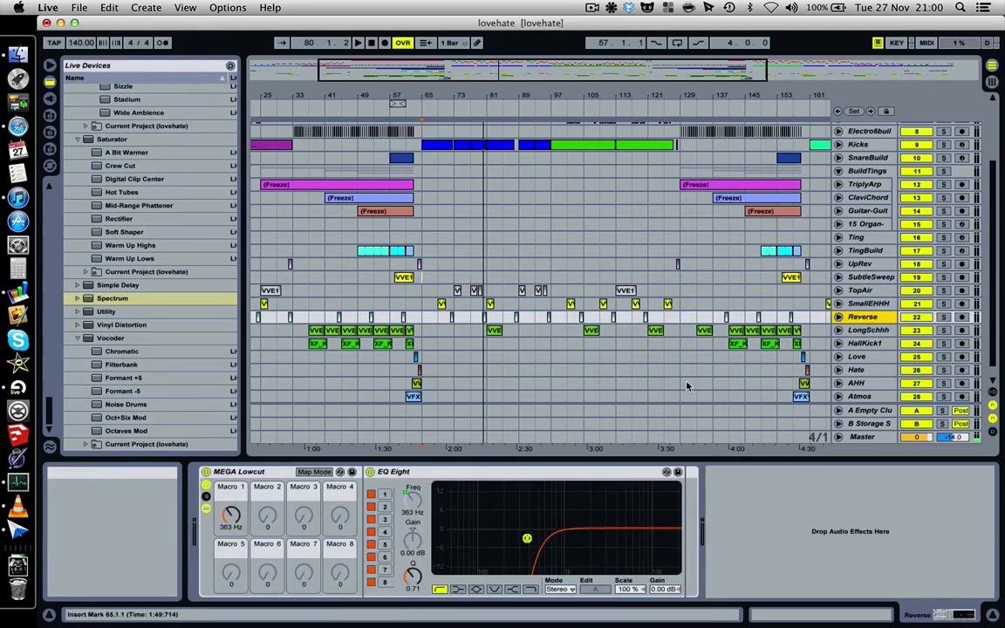
click(451, 321)
click(942, 318)
key(space)
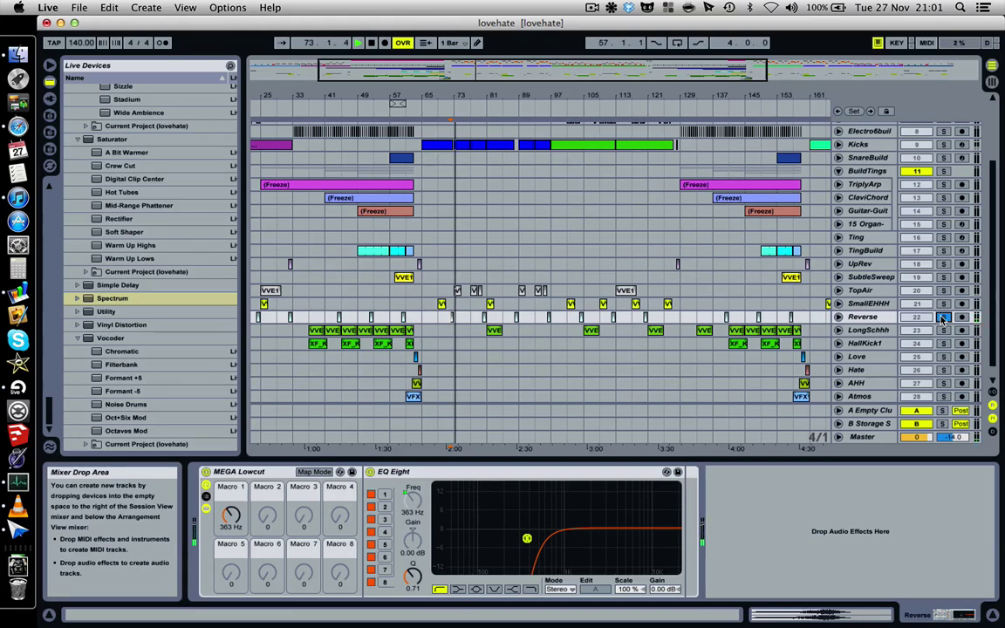
click(942, 318)
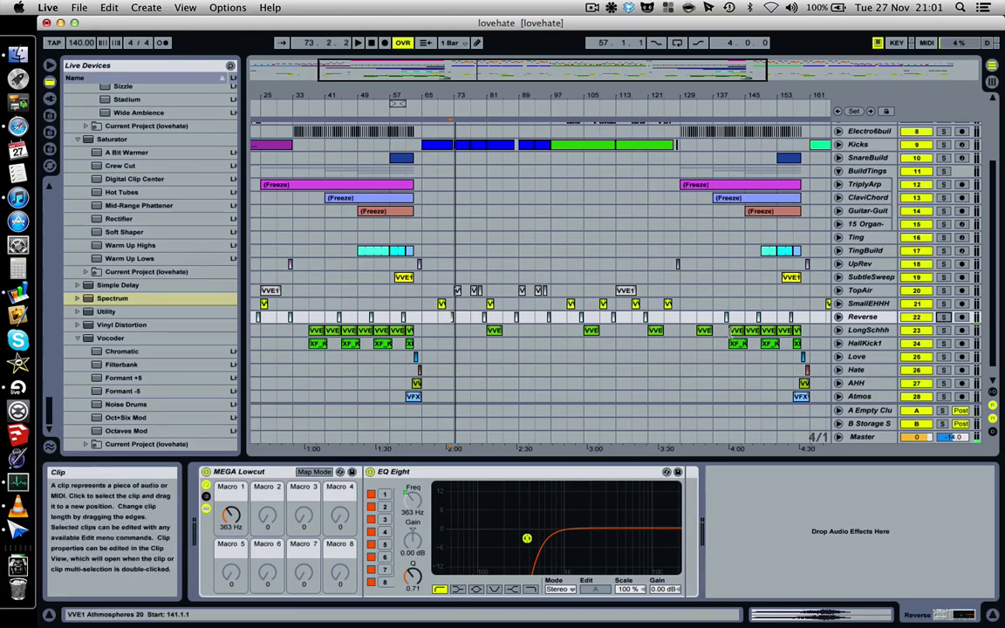
Examine the sample of the Reverse clip at bar 72 and how the Reverse clips are spaced across the whole arrangement.
click(862, 316)
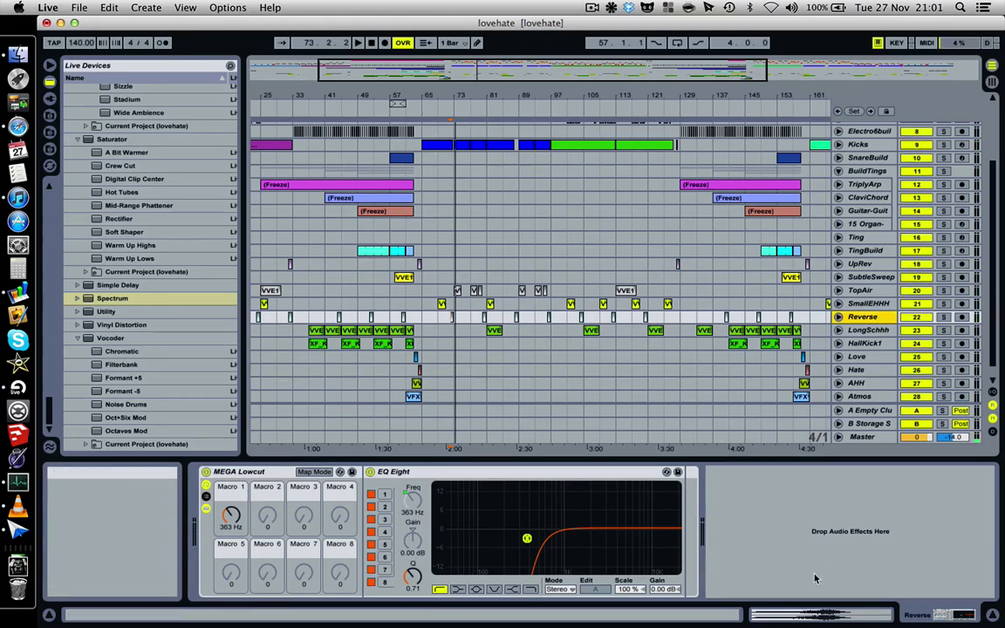
click(820, 617)
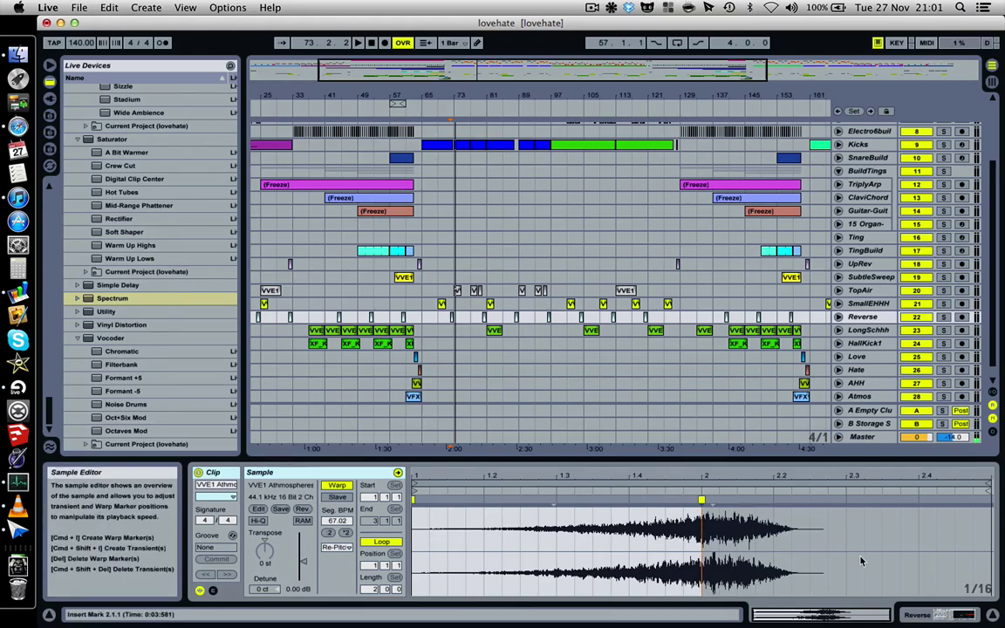
click(935, 616)
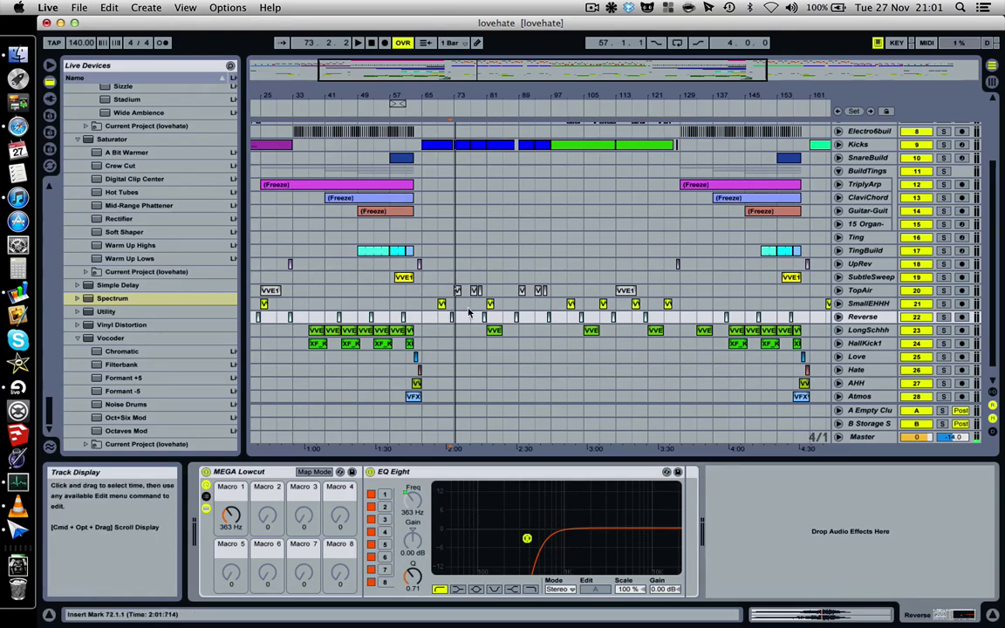
scroll(469, 313, left, 5)
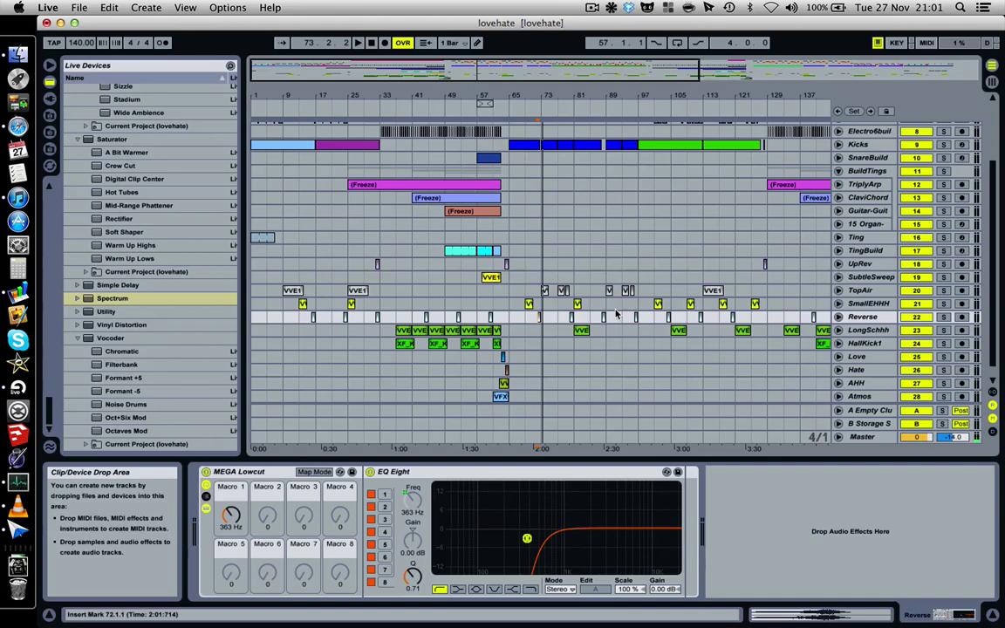
drag(591, 87, 591, 75)
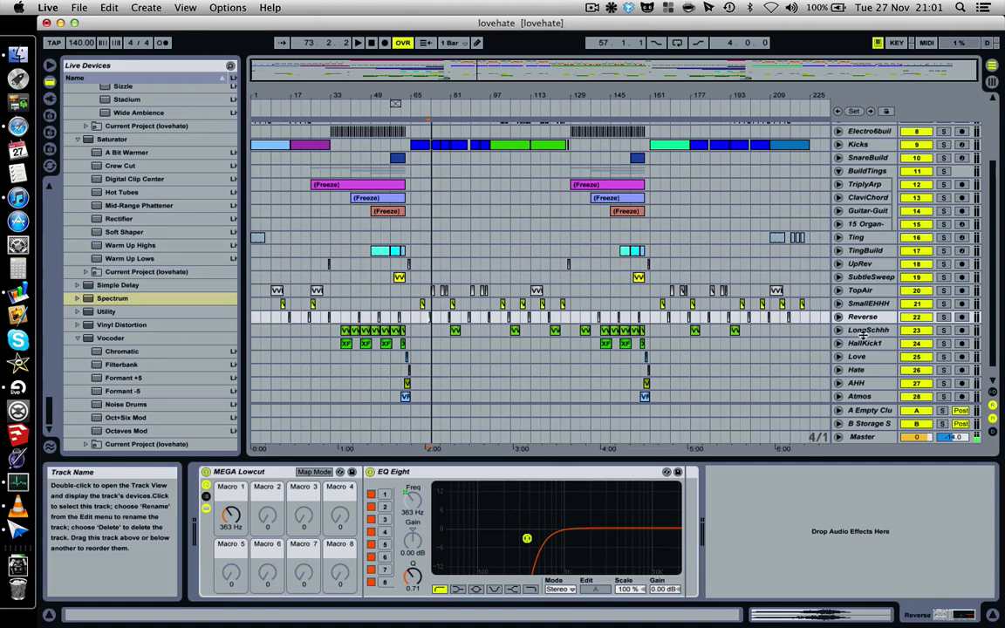
Listen to the BuildTings group soloed from bar 25 through the first build, clearing the solo and stopping playback.
scroll(872, 226, up, 1)
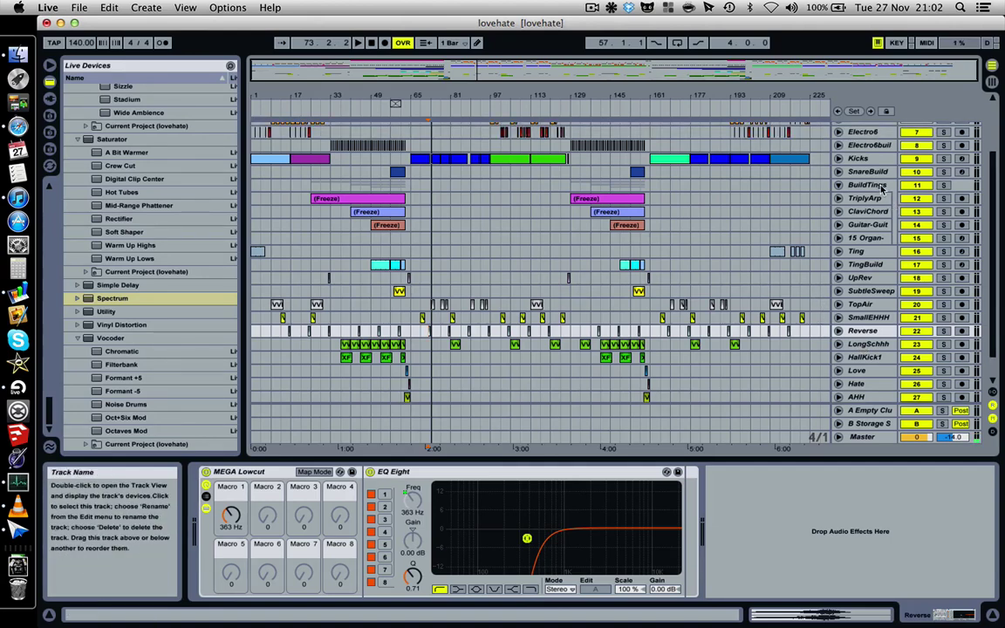
click(942, 185)
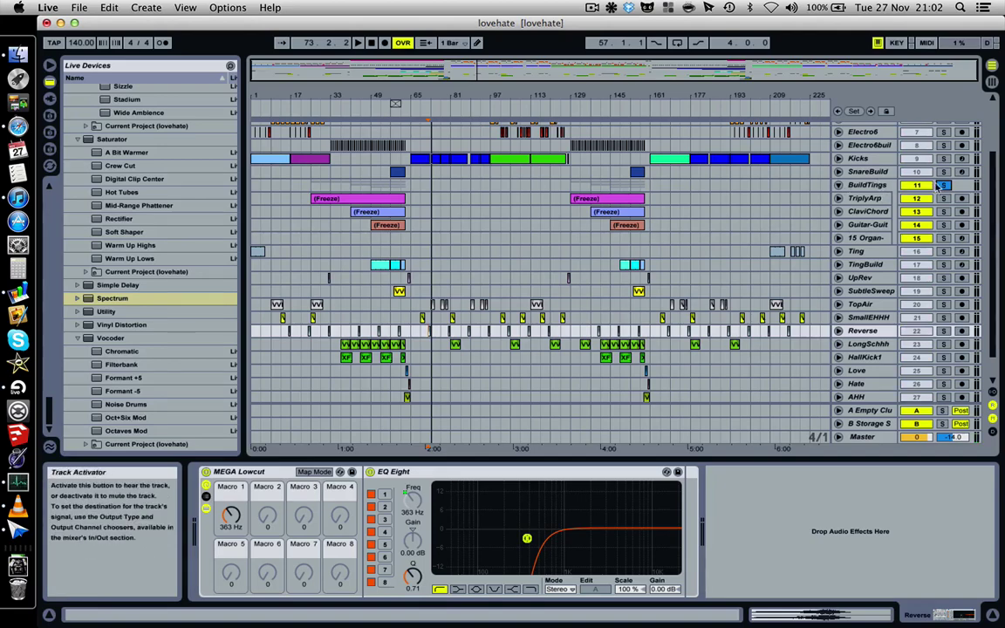
click(943, 184)
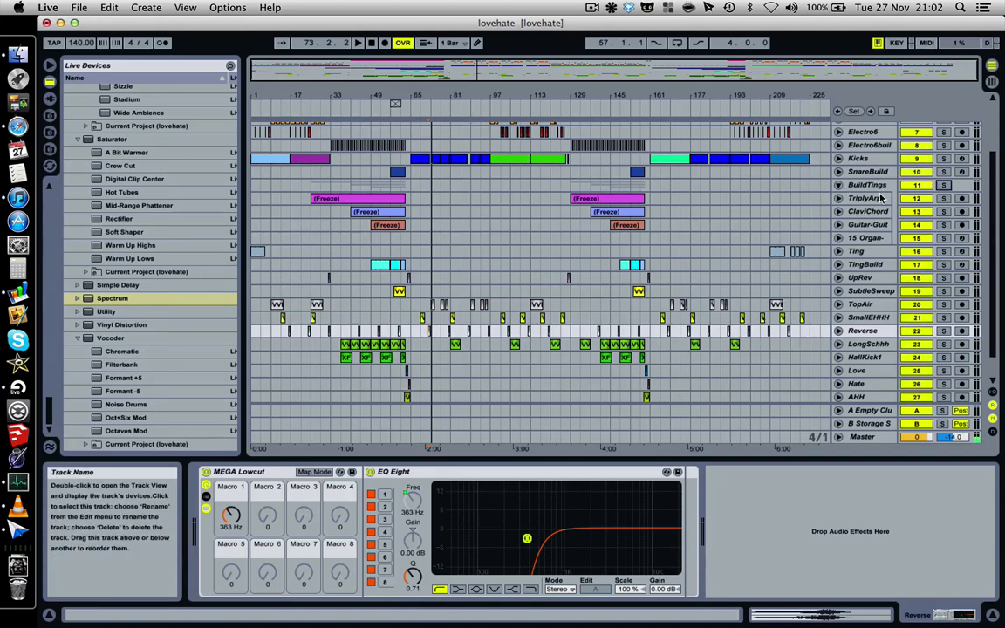
click(943, 185)
key(space)
click(318, 224)
click(313, 216)
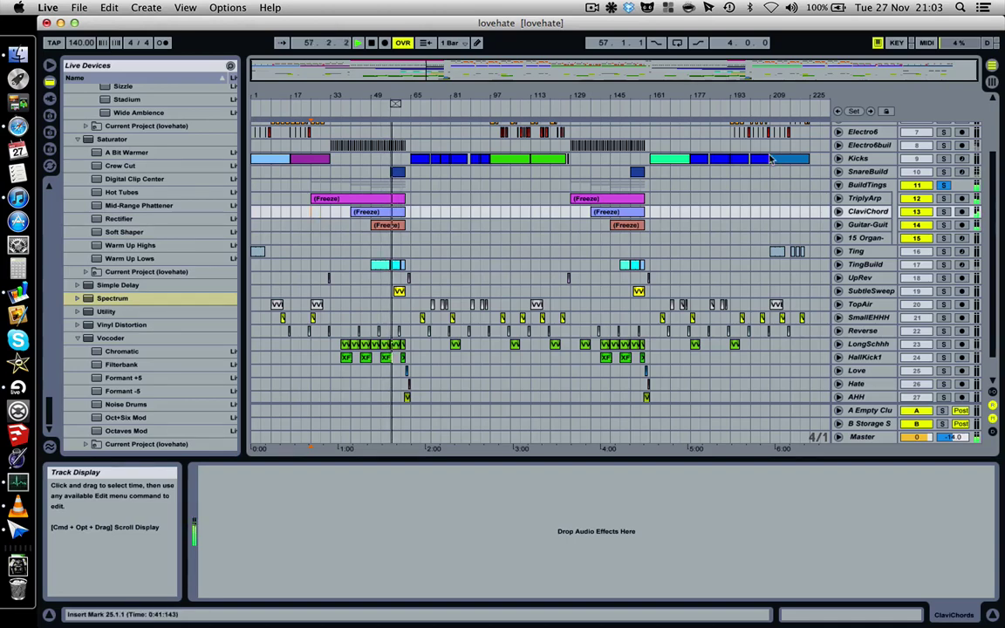
click(943, 184)
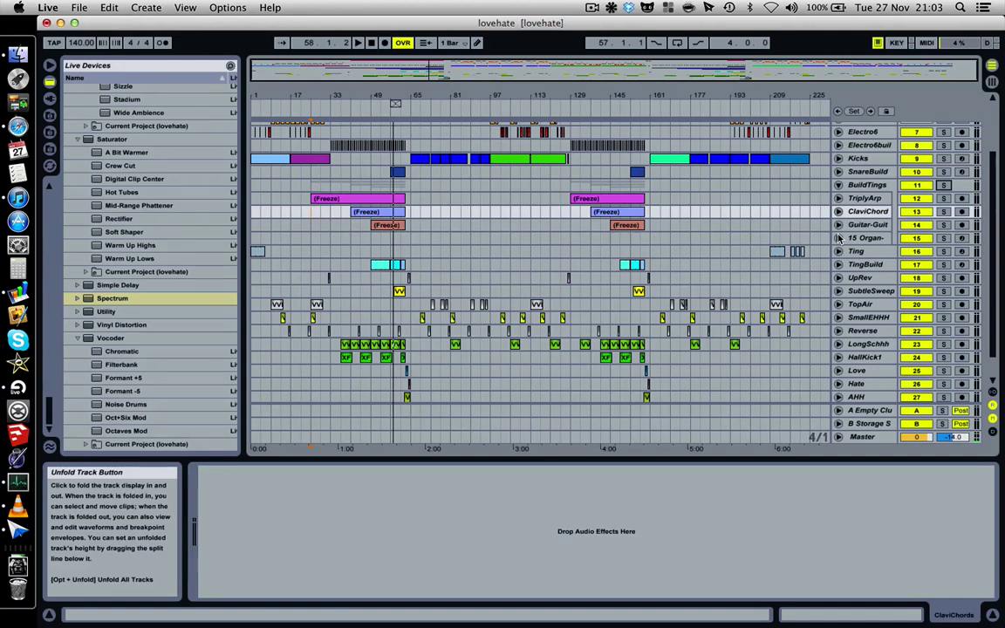
Point out the drop start at bar 65 on Electro2 and examine the TriplyArp, ClaviChord and Guitar build tracks.
scroll(401, 167, up, 3)
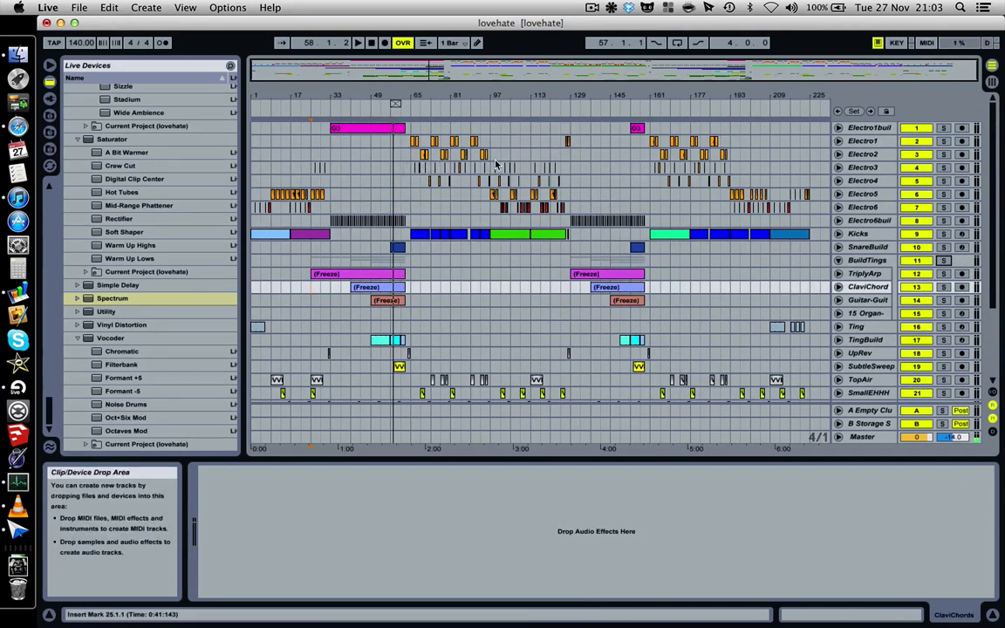
click(409, 158)
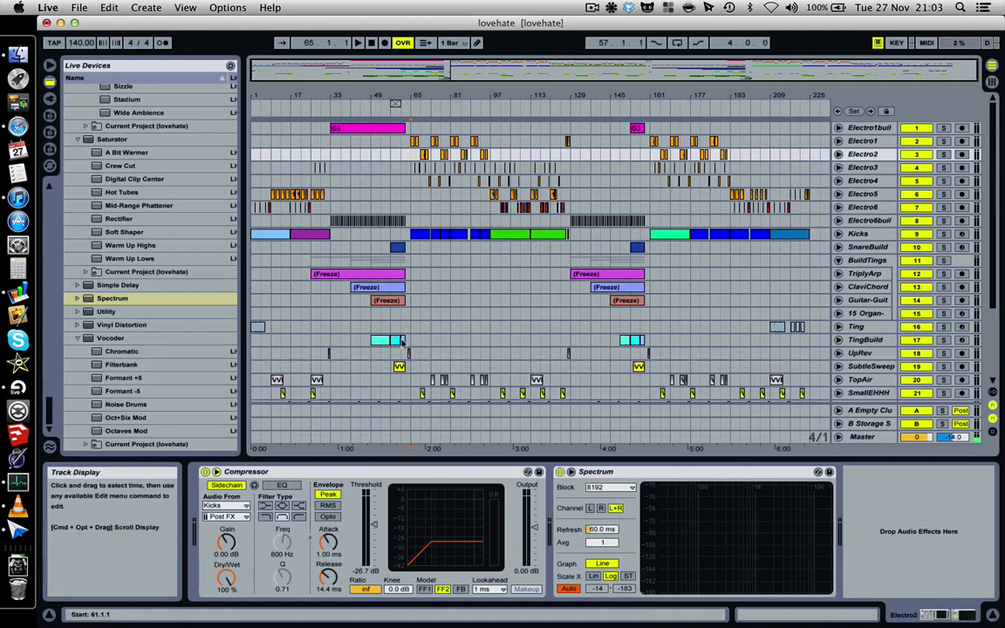
click(387, 276)
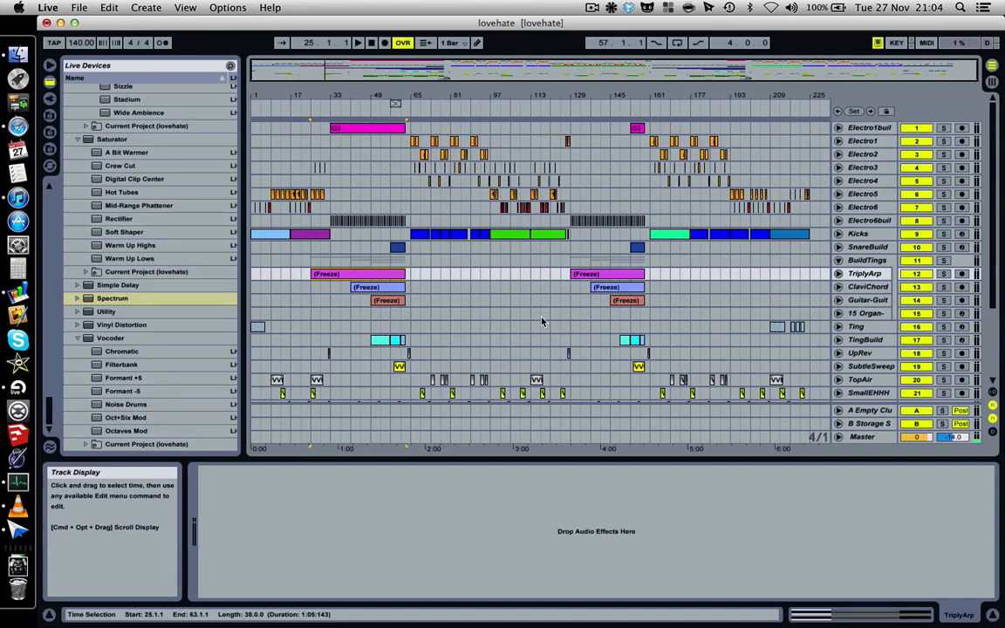
click(357, 277)
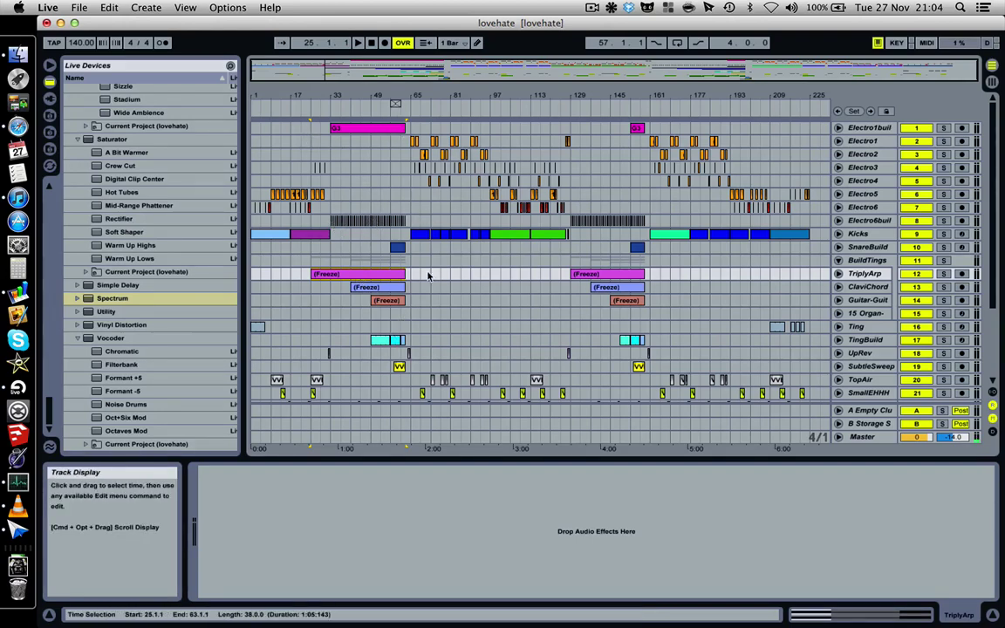
click(868, 289)
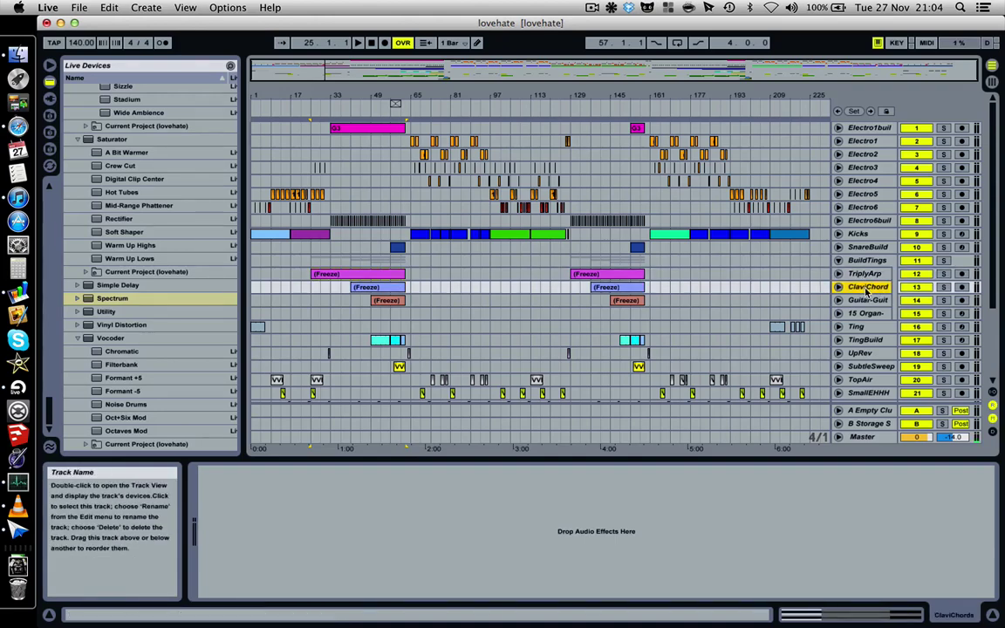
click(866, 300)
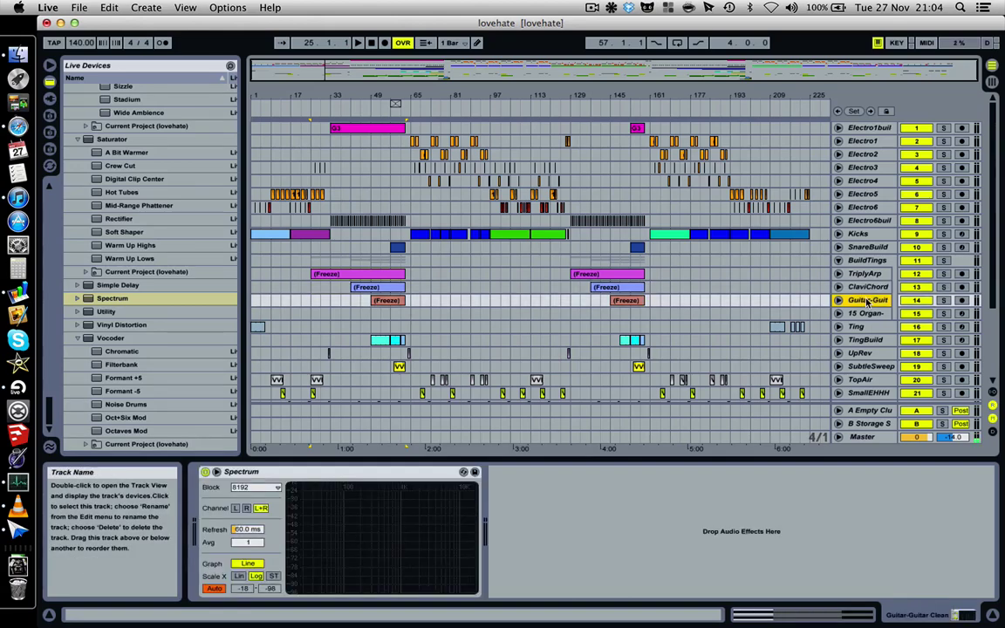
click(865, 275)
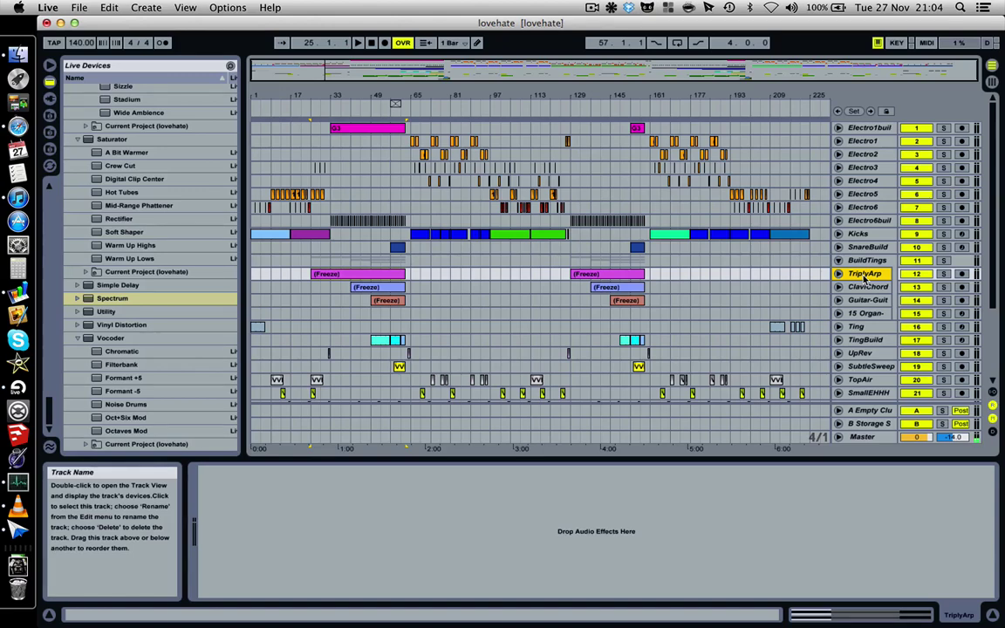
Listen to the TriplyArp track soloed from bar 137, clearing the solo and stopping playback.
click(588, 286)
click(942, 274)
key(space)
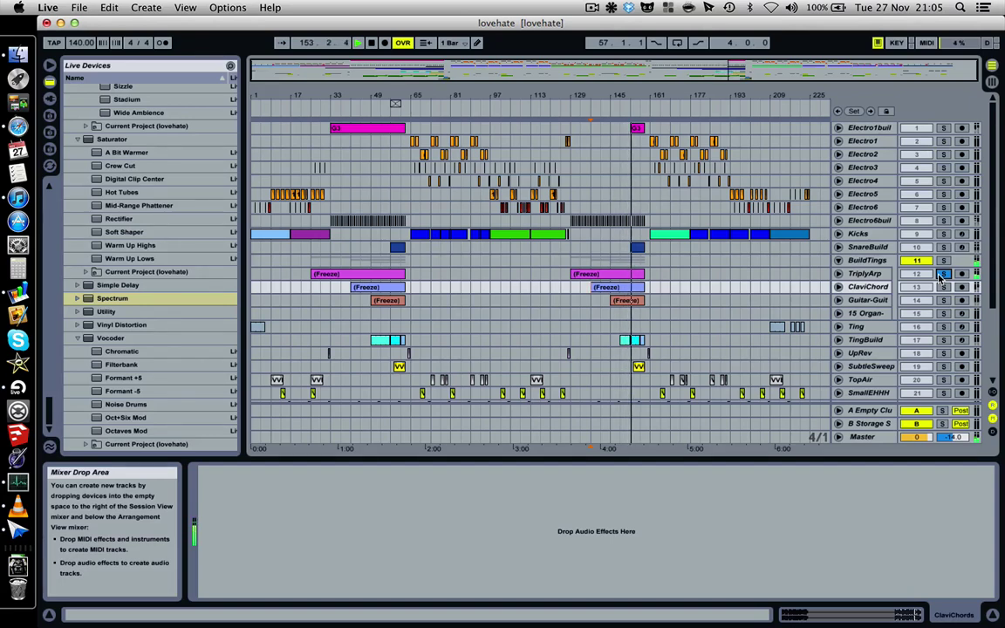
click(940, 276)
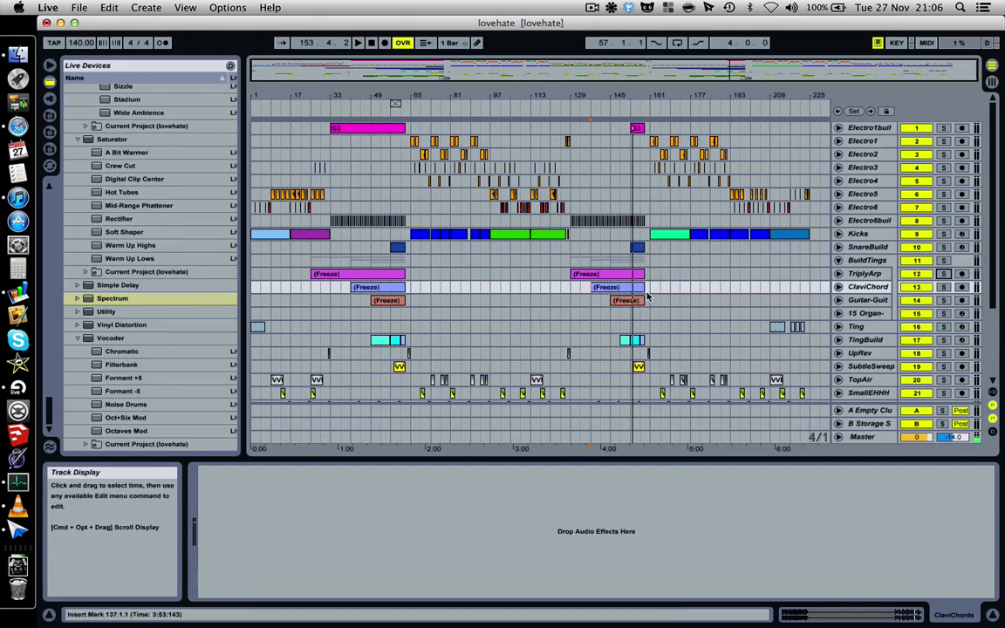
Listen to the TingBuild track soloed from bar 149, clearing the solo and stopping playback.
scroll(647, 297, down, 3)
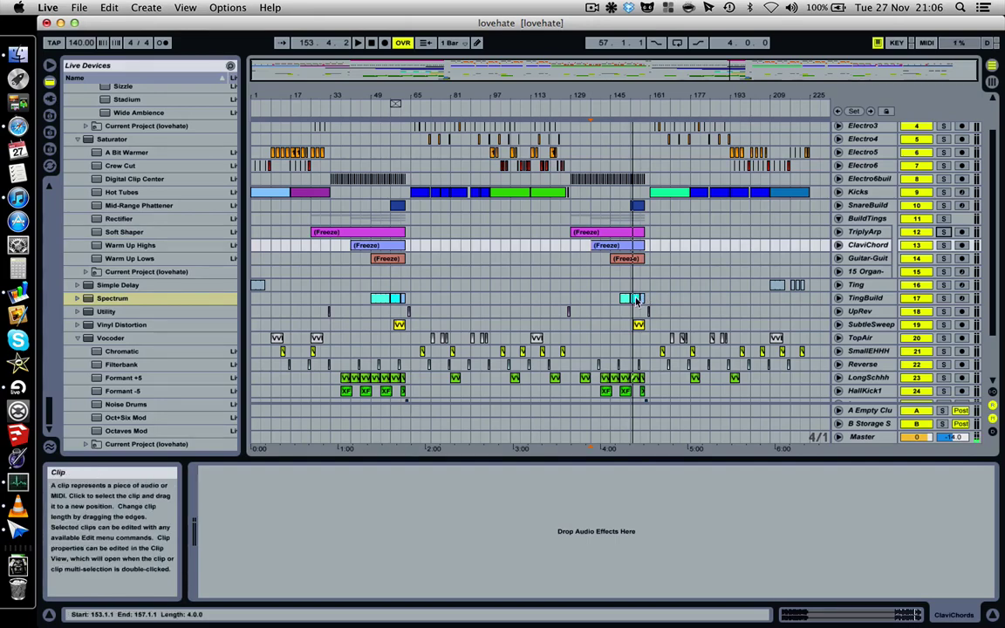
click(942, 299)
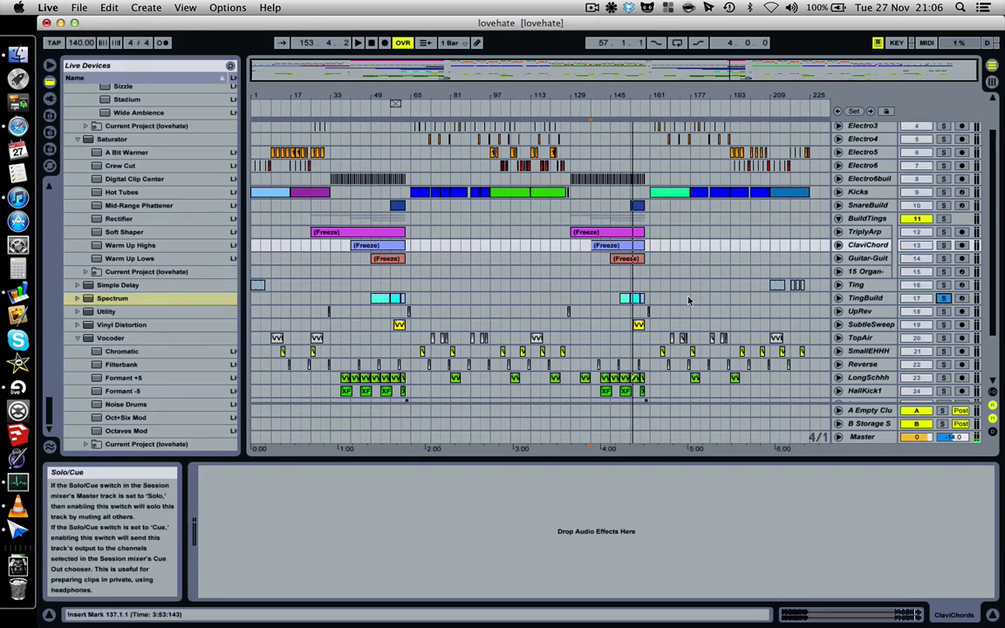
click(619, 301)
key(space)
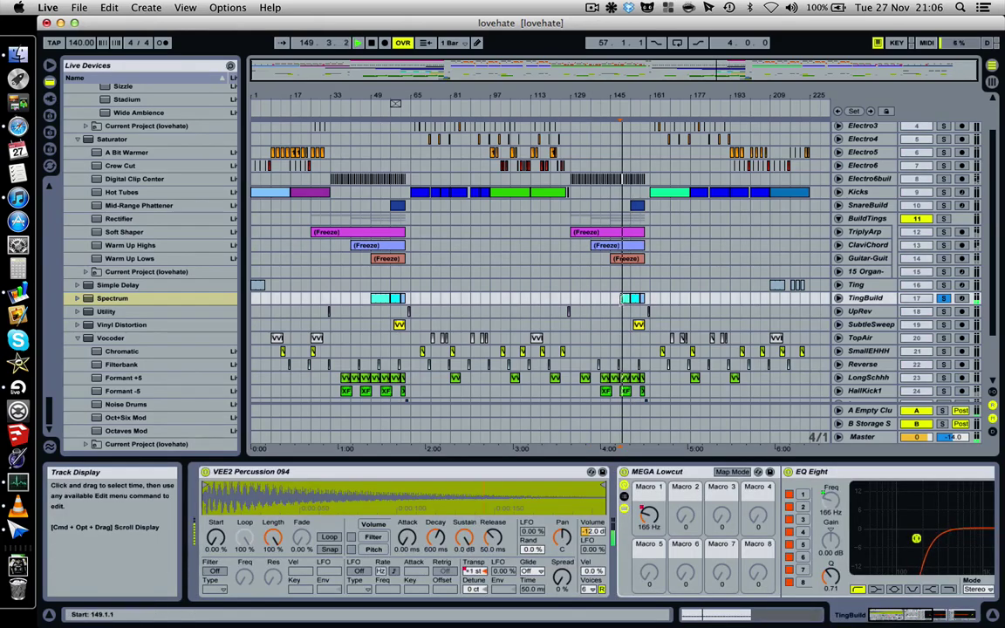
click(944, 298)
key(space)
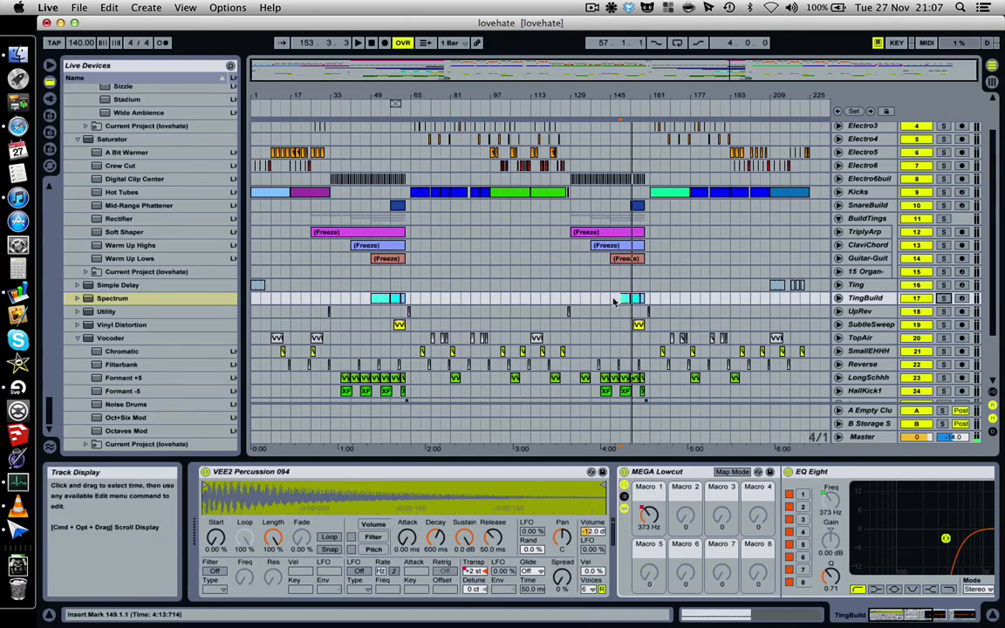
Examine the TingBuild track's percussion sampler, MEGA Lowcut and EQ Eight devices while playing from bar 149.
click(853, 299)
drag(839, 489, 634, 490)
key(space)
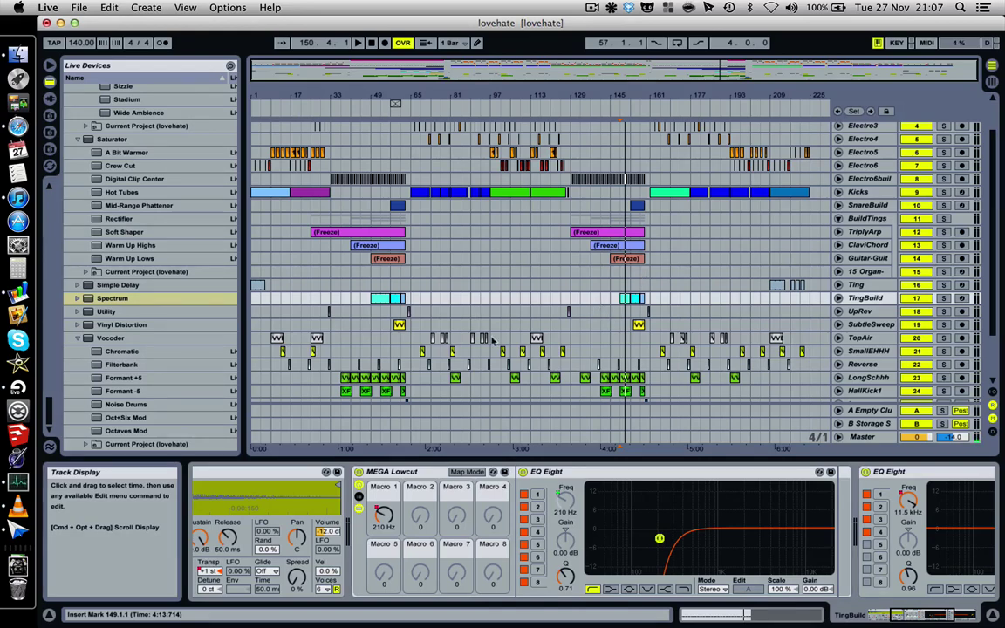
Listen to the LongSchhh track soloed from bar 141, clearing the solo and stopping playback.
click(403, 271)
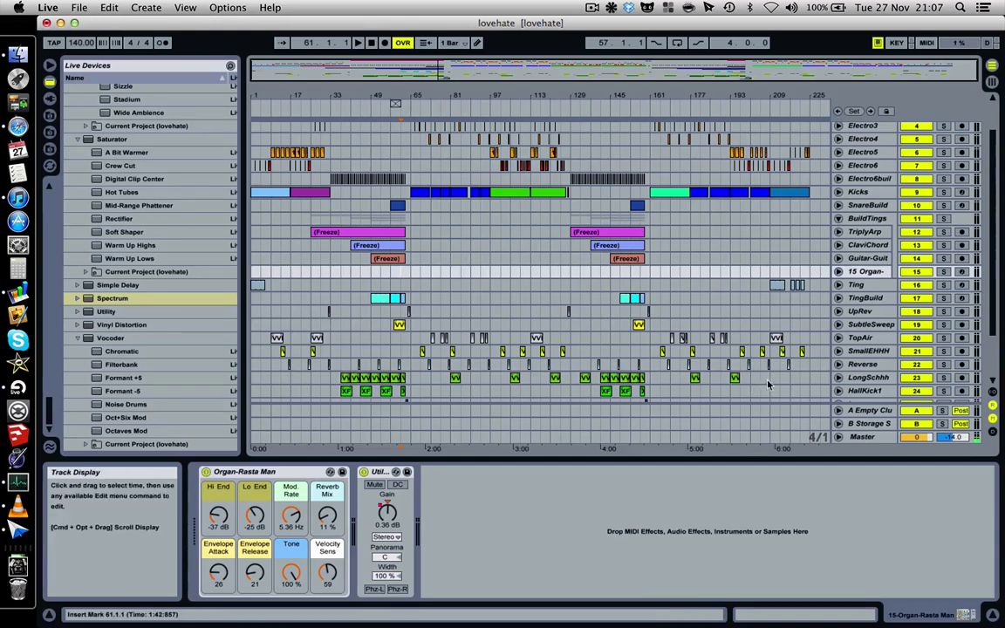
click(869, 378)
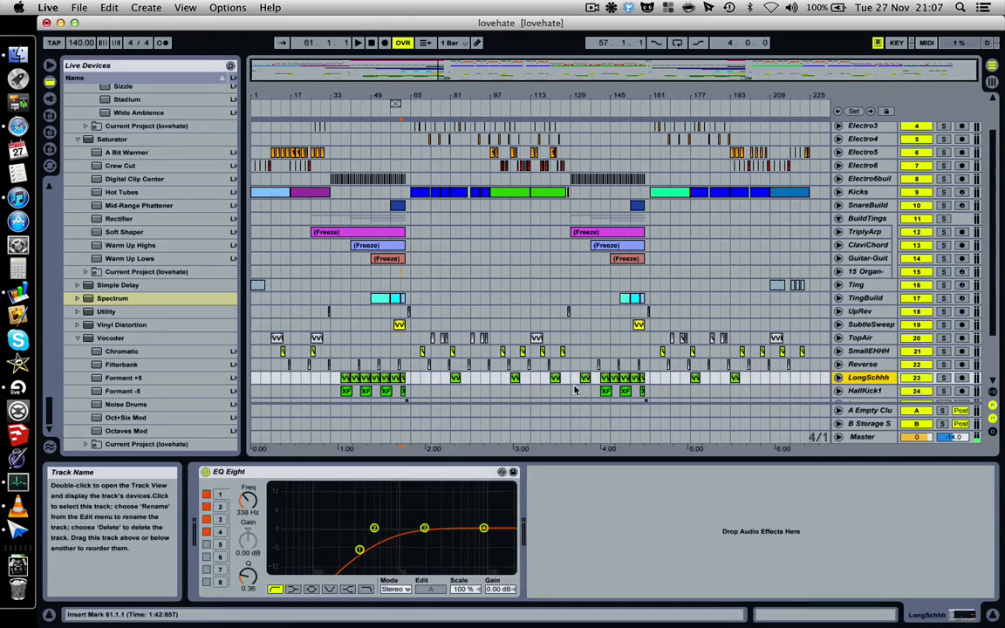
click(601, 379)
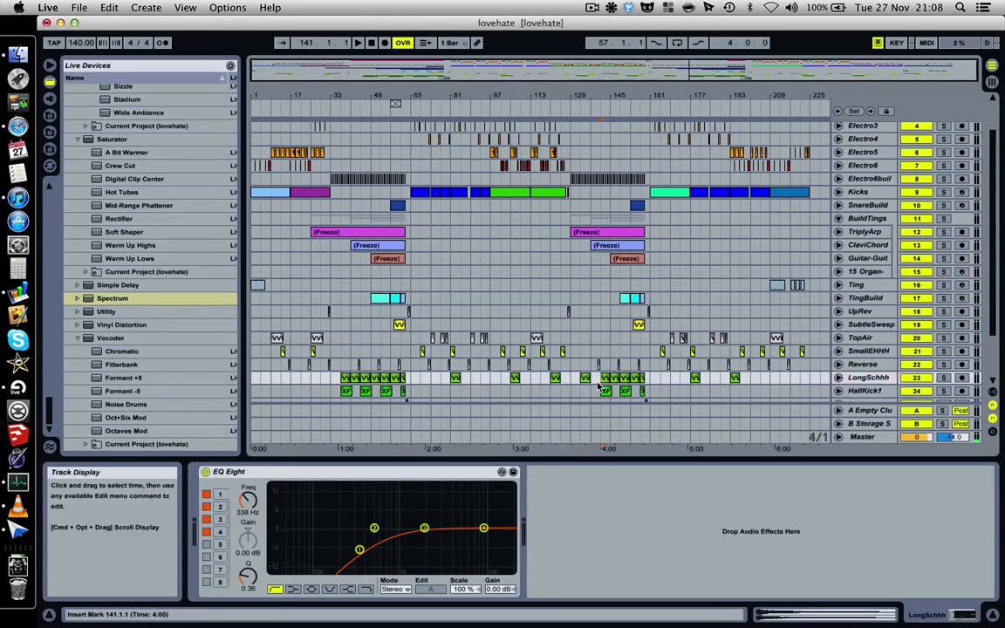
click(944, 378)
key(space)
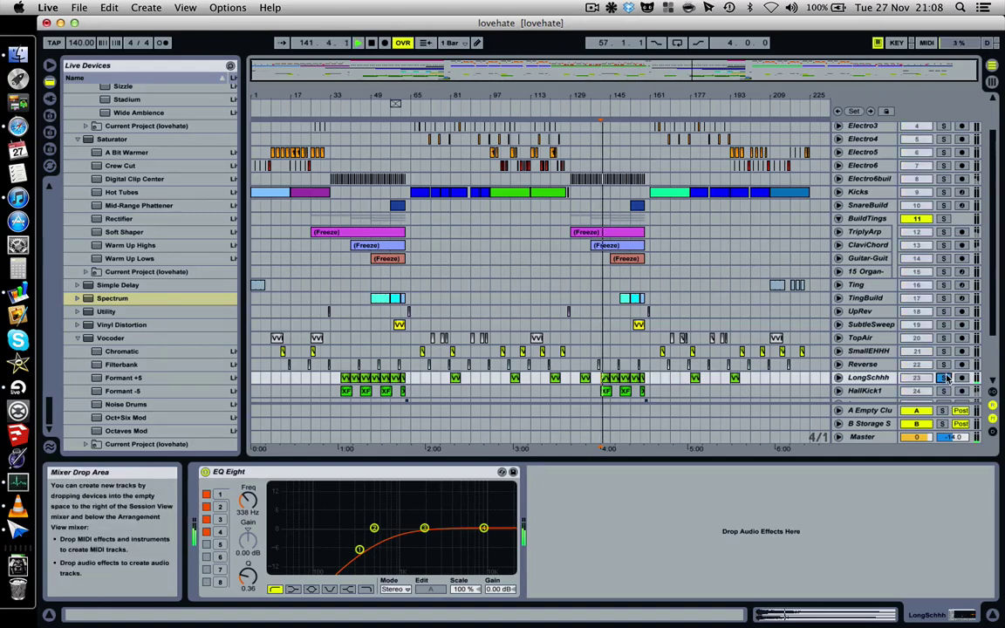
click(945, 378)
key(space)
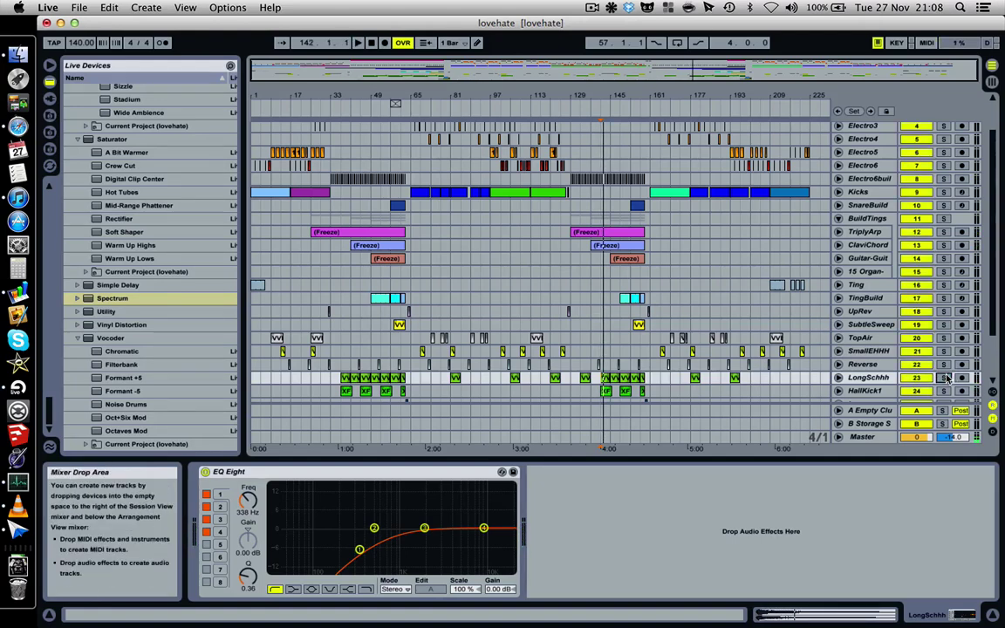
Listen to the HallKick1 track soloed from its clip at bar 141, clearing the solo.
click(863, 390)
scroll(626, 389, down, 1)
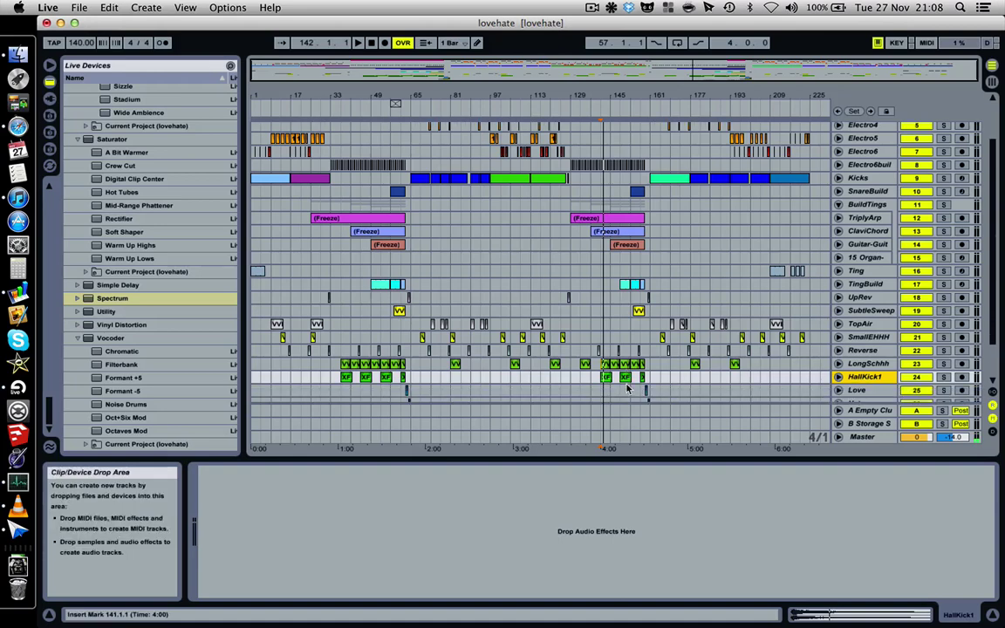
click(944, 378)
key(space)
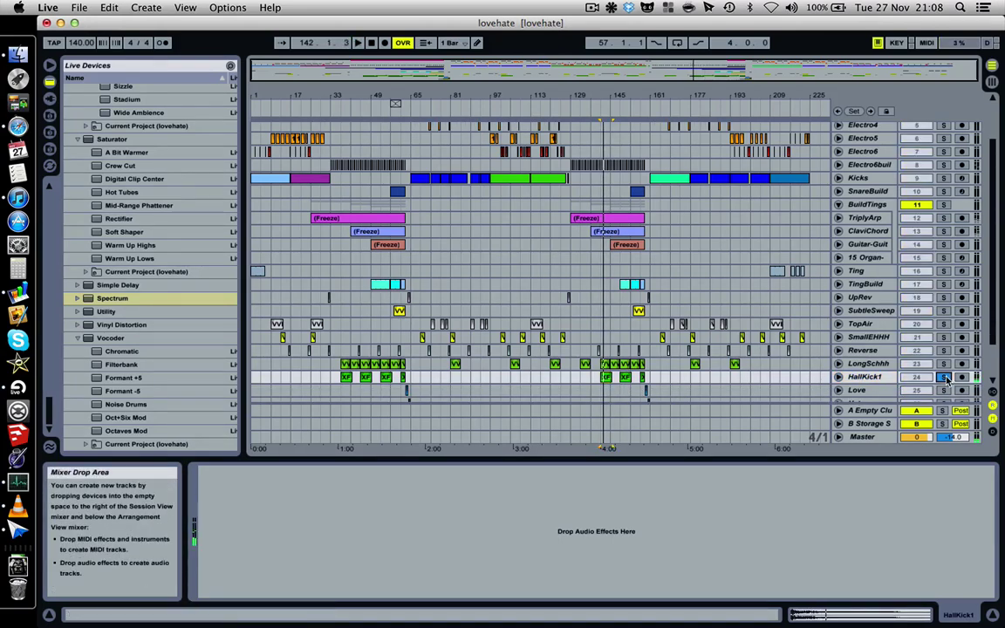
click(946, 378)
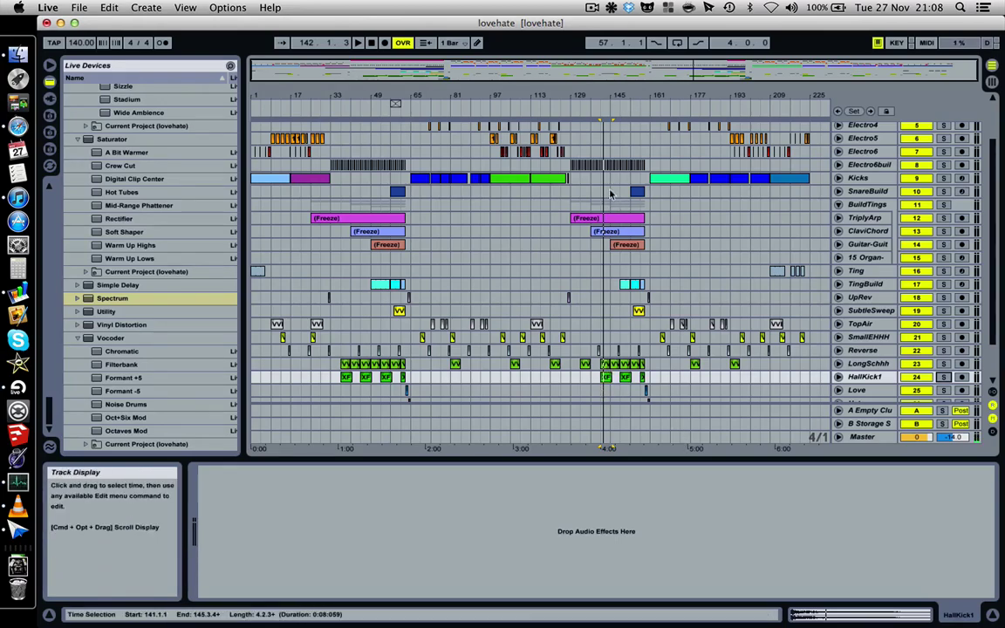
Open the XF_KickHall08 clip at bar 141 on HallKick1 and examine its sample waveform.
drag(606, 94, 606, 139)
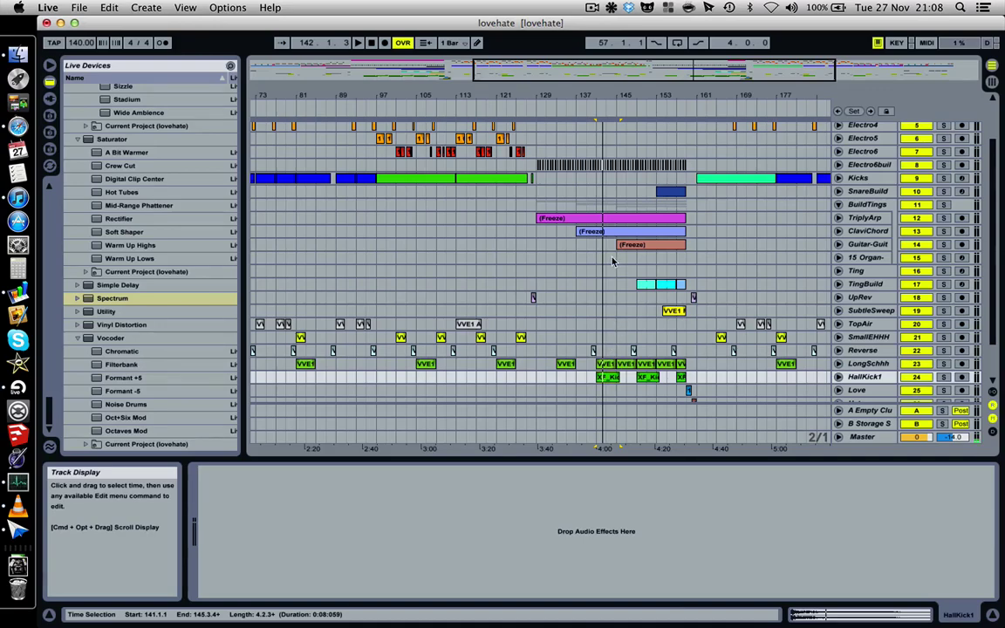
drag(697, 96, 698, 90)
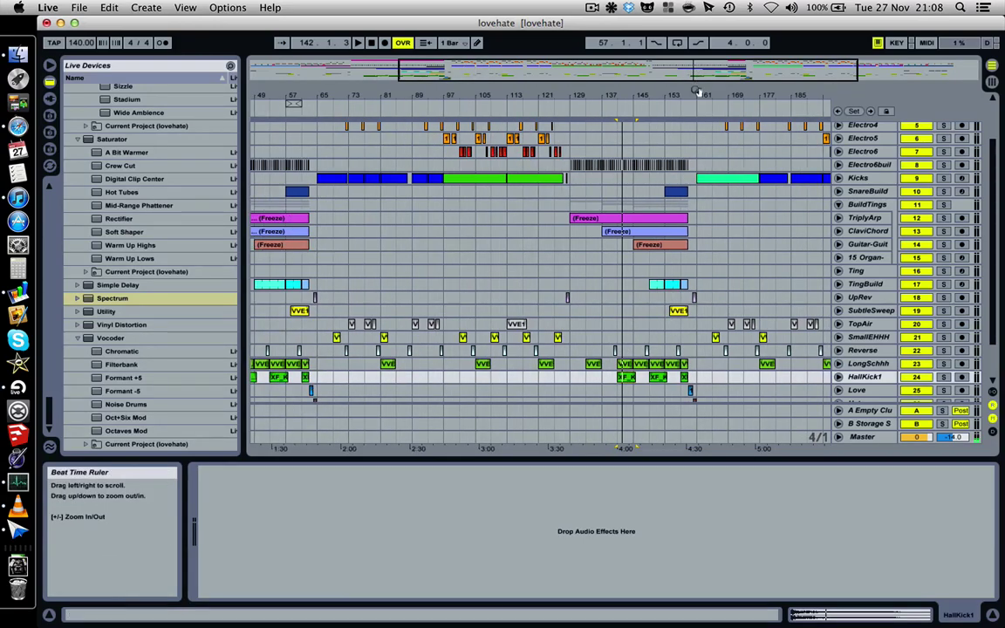
click(620, 377)
click(619, 377)
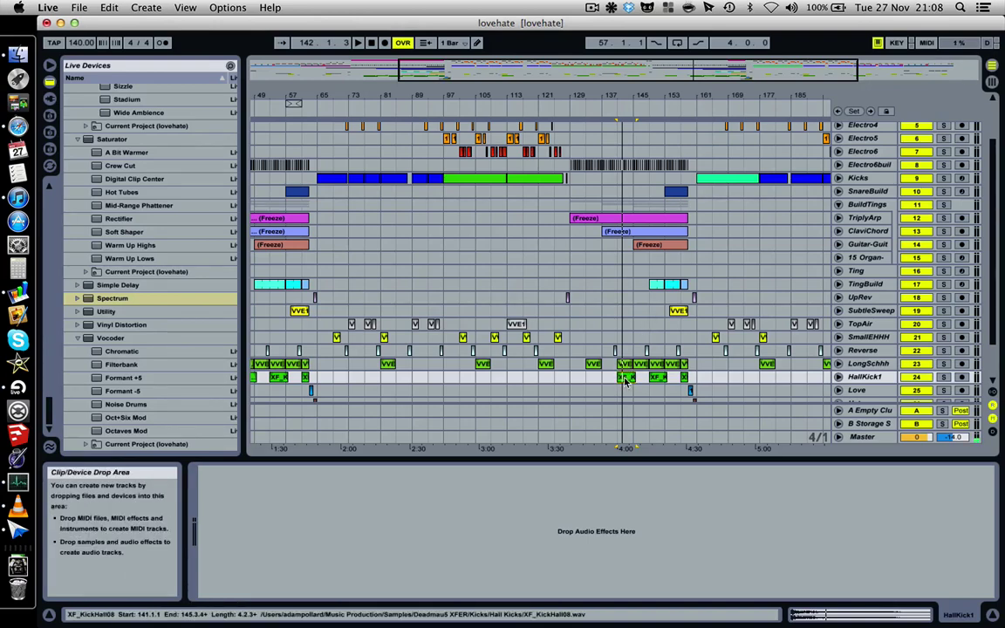
click(818, 616)
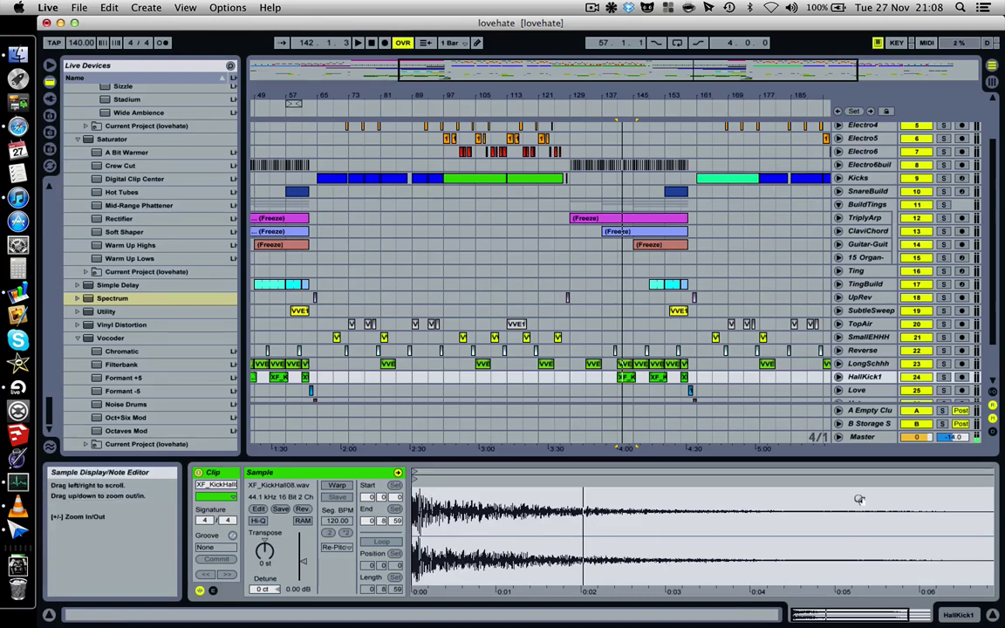
Check the HallKick1 track's device chain and point out its hall kick clips in the second build.
click(875, 379)
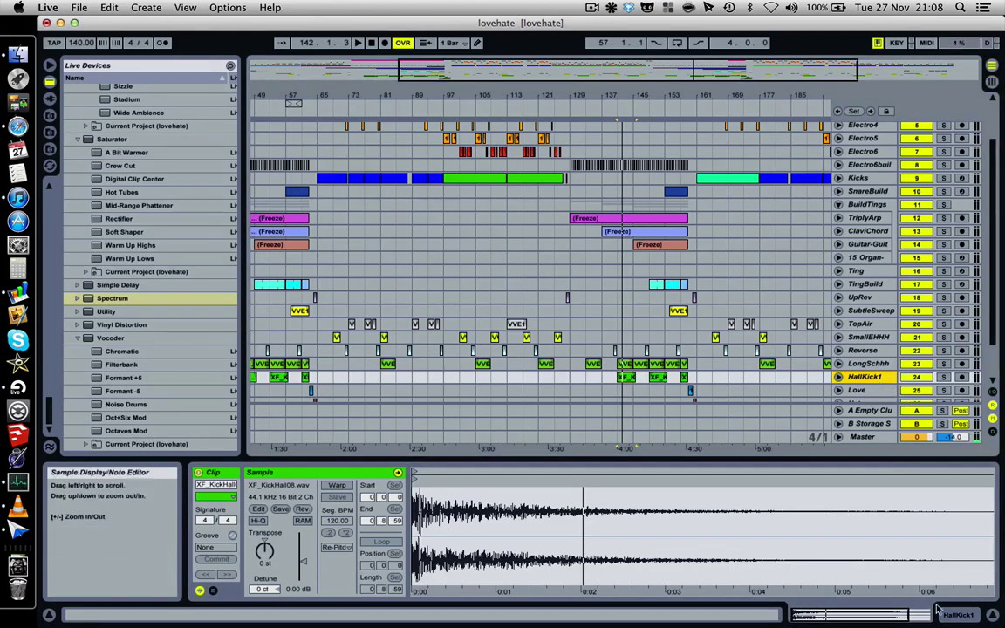
click(977, 408)
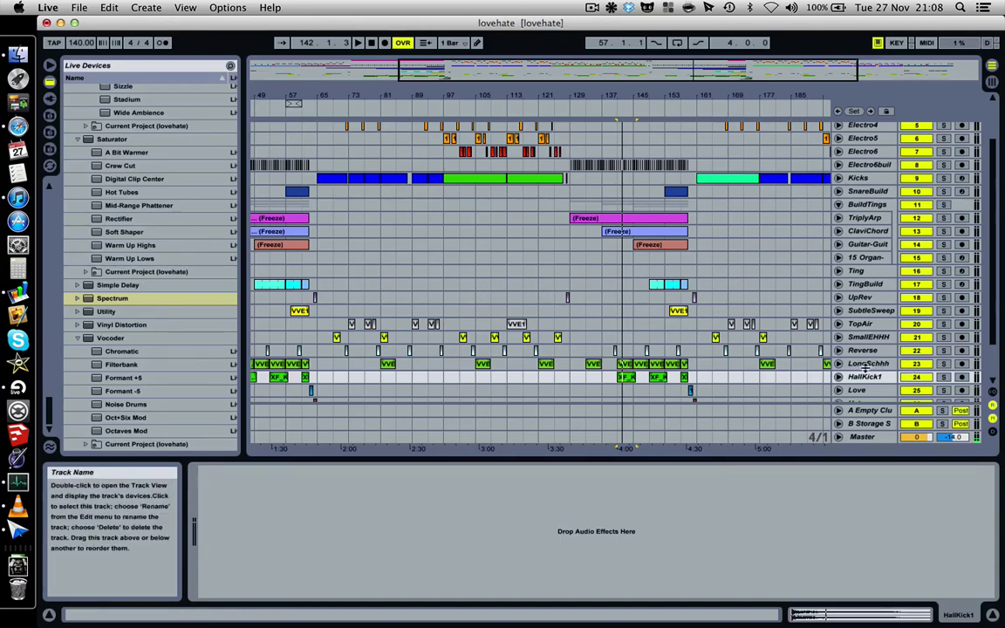
click(621, 377)
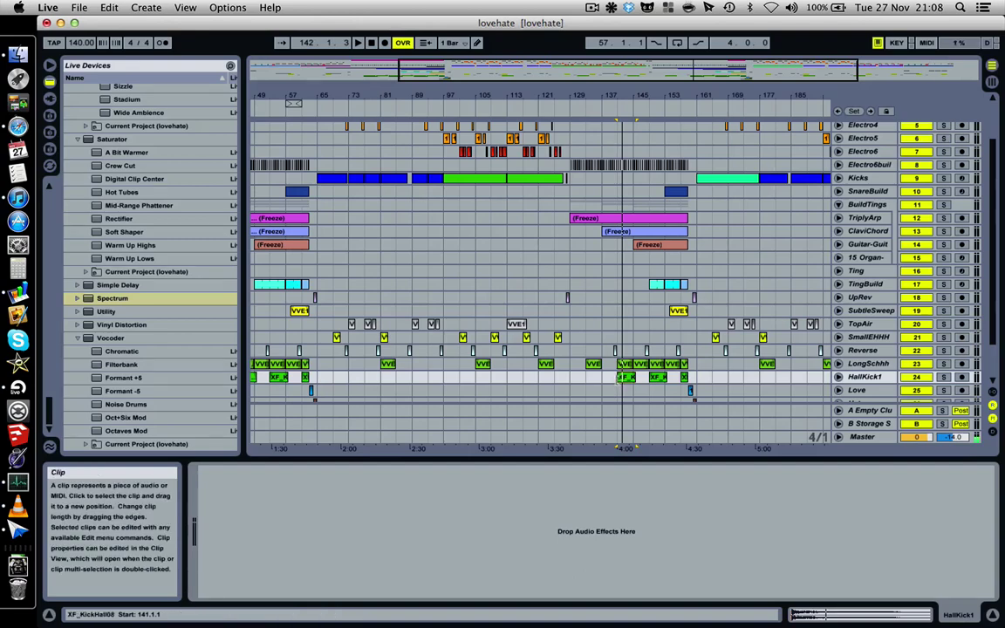
click(684, 381)
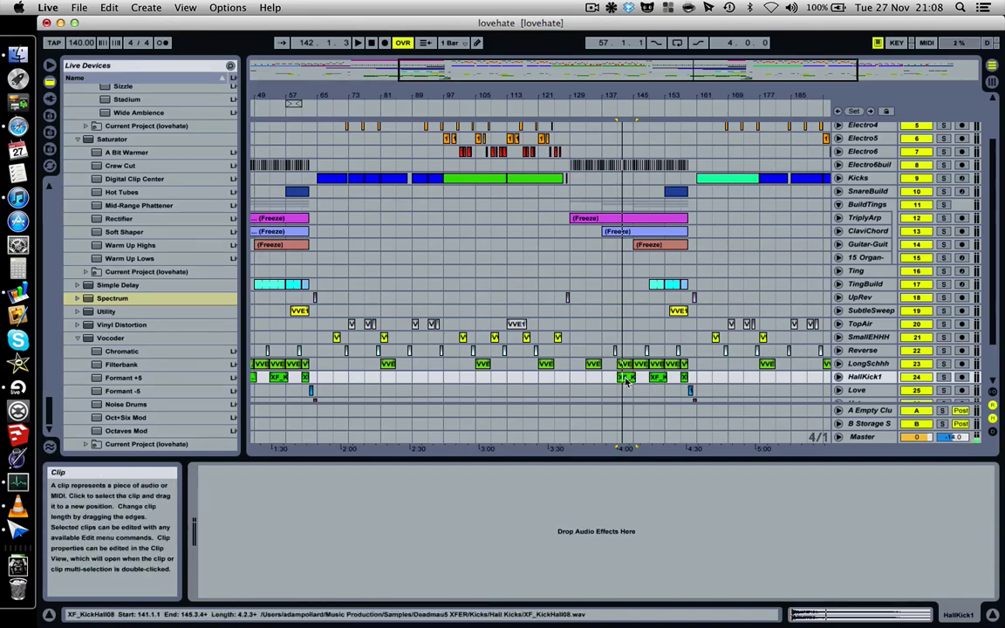
click(621, 380)
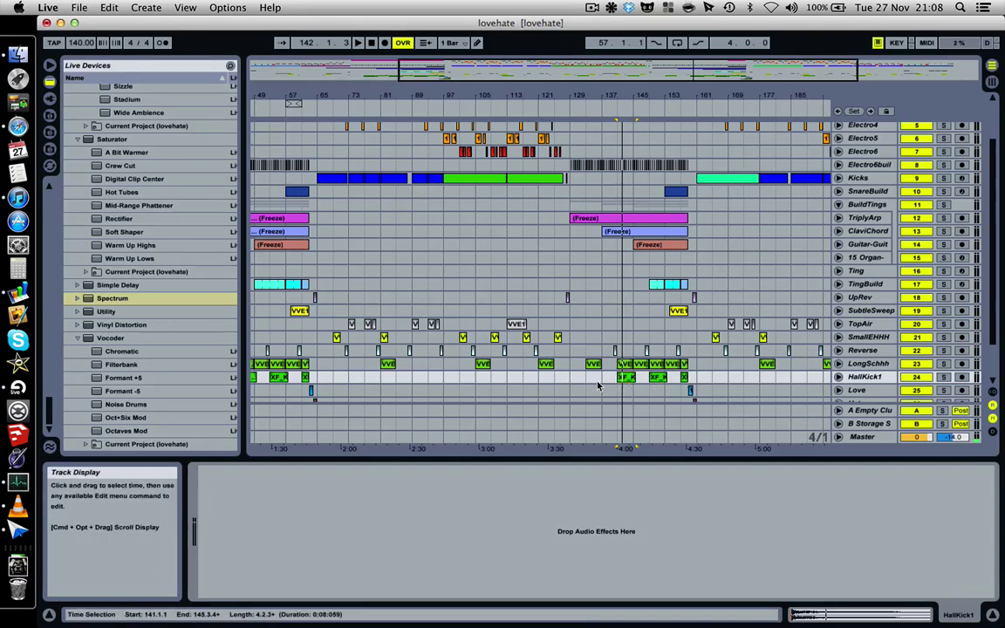
drag(714, 79, 714, 69)
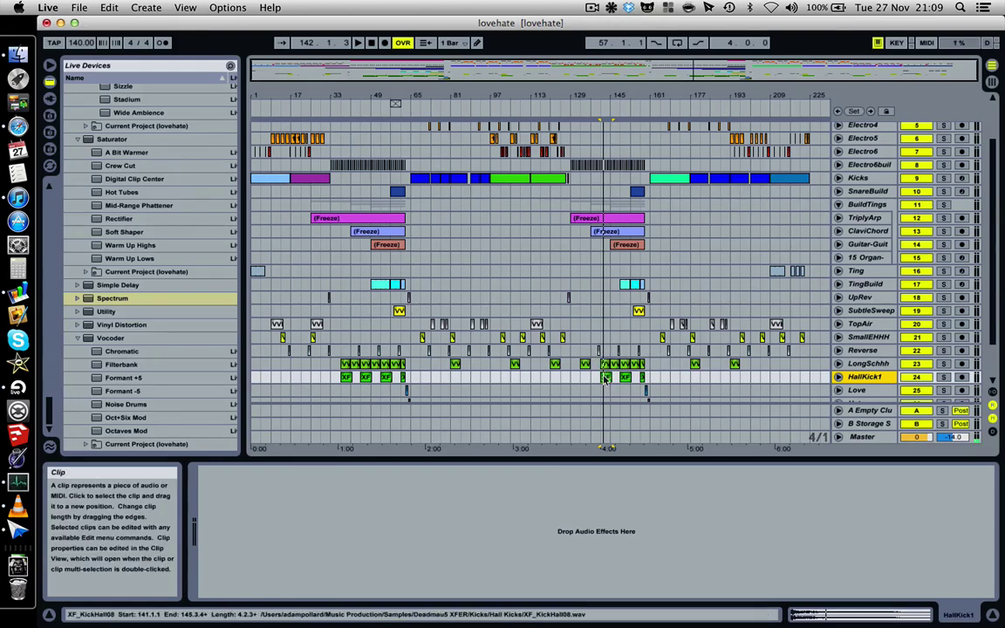
Listen to the SnareBuild track soloed from bar 153 while examining its XF_SnrClassic03 sampler settings, clearing the solo and stopping playback.
scroll(605, 358, up, 3)
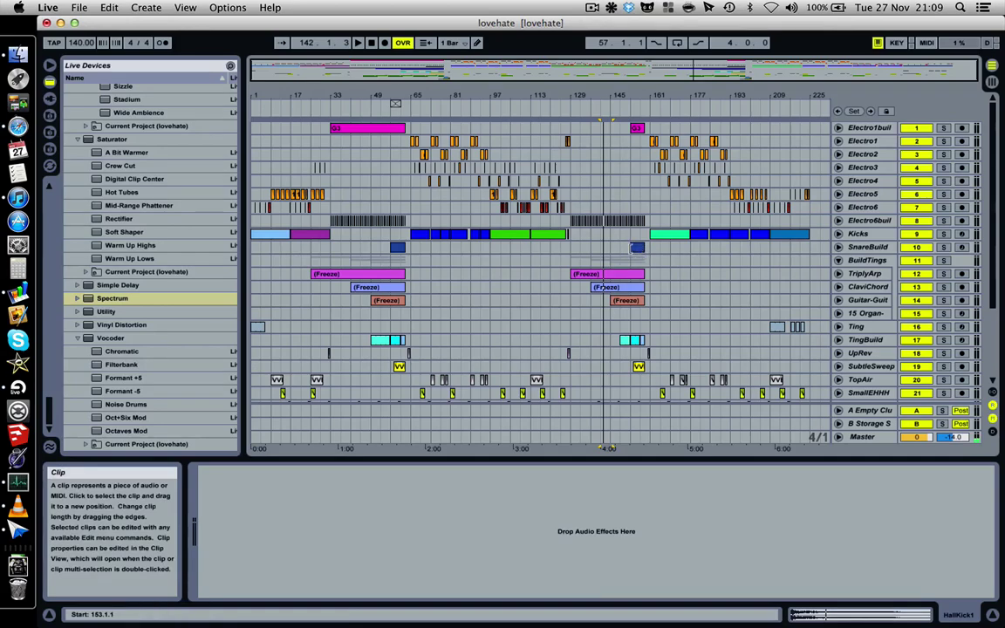
click(631, 249)
click(943, 248)
key(space)
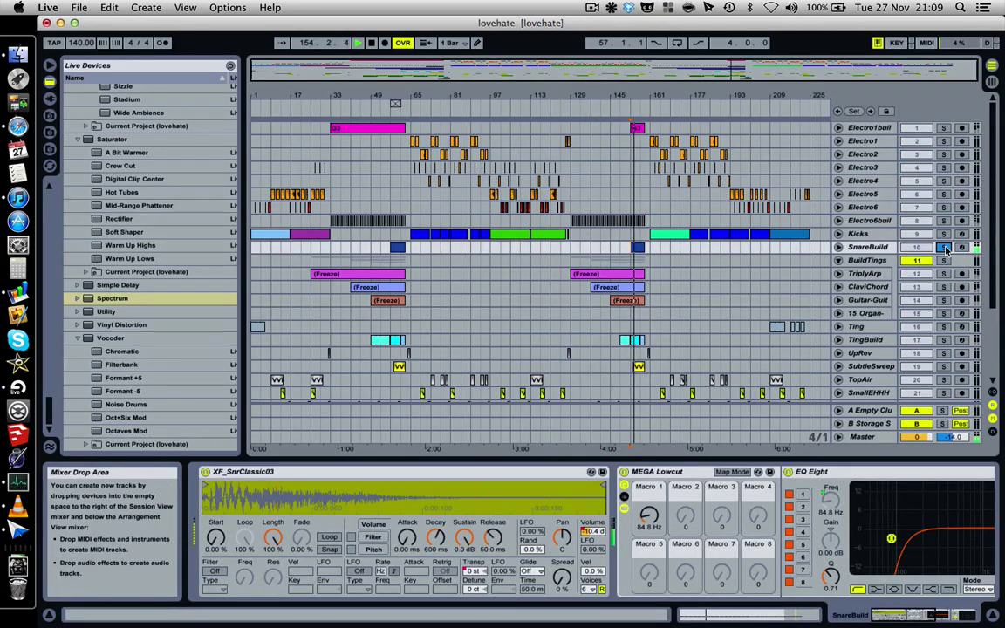
click(867, 247)
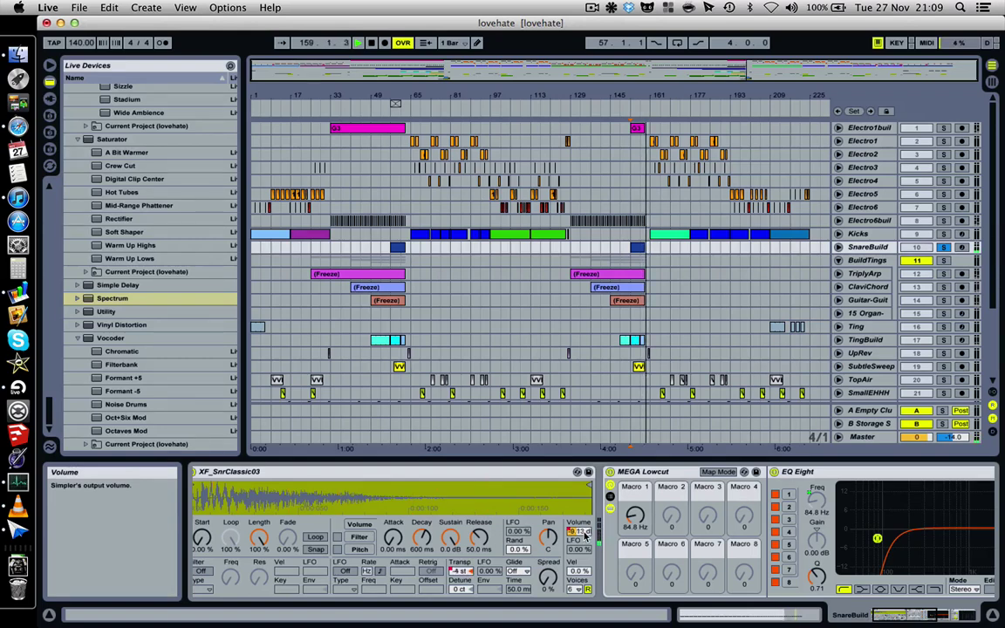
key(space)
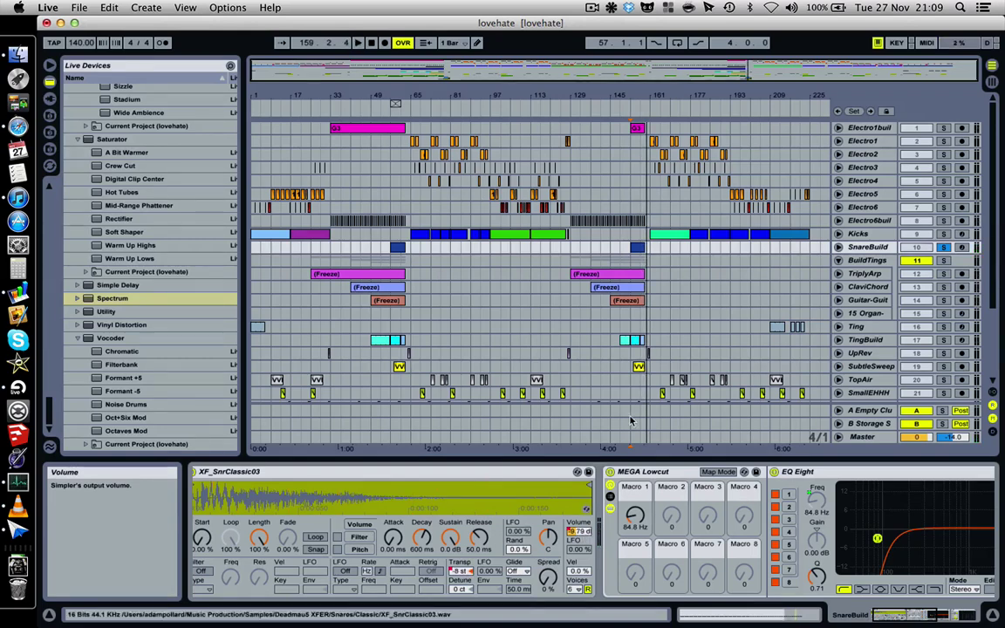
click(940, 248)
key(space)
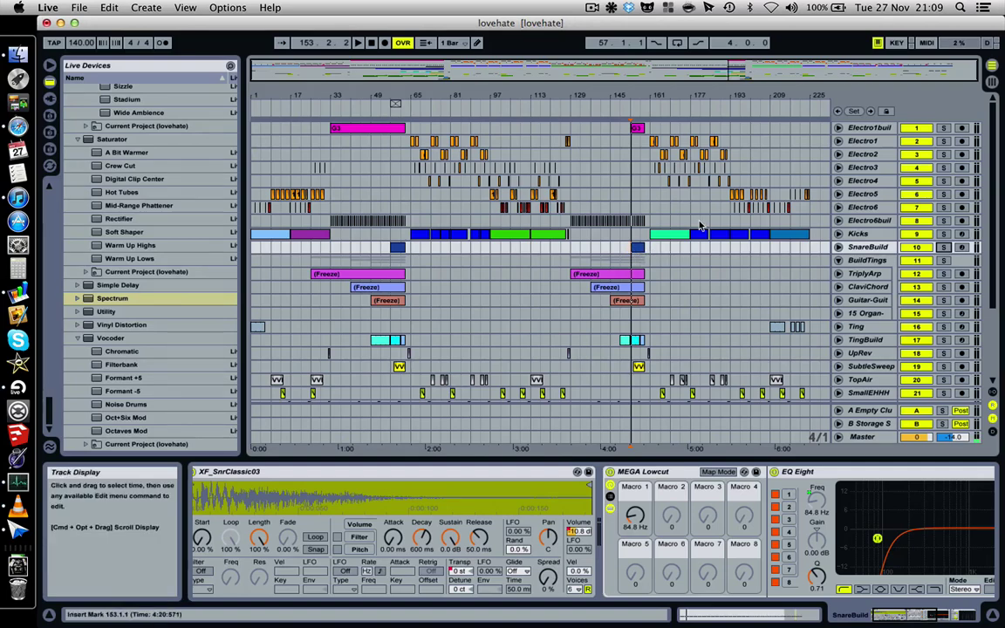
Listen to the Love, Hate, AHH and Atmos tracks soloed together from bar 157, clearing the solos and stopping playback.
scroll(593, 353, down, 3)
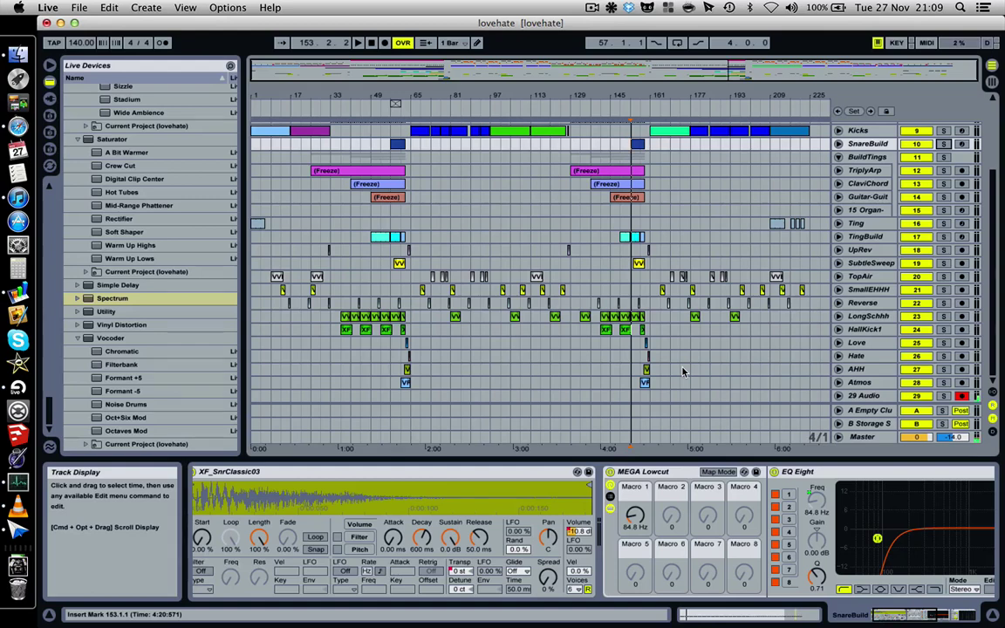
click(942, 343)
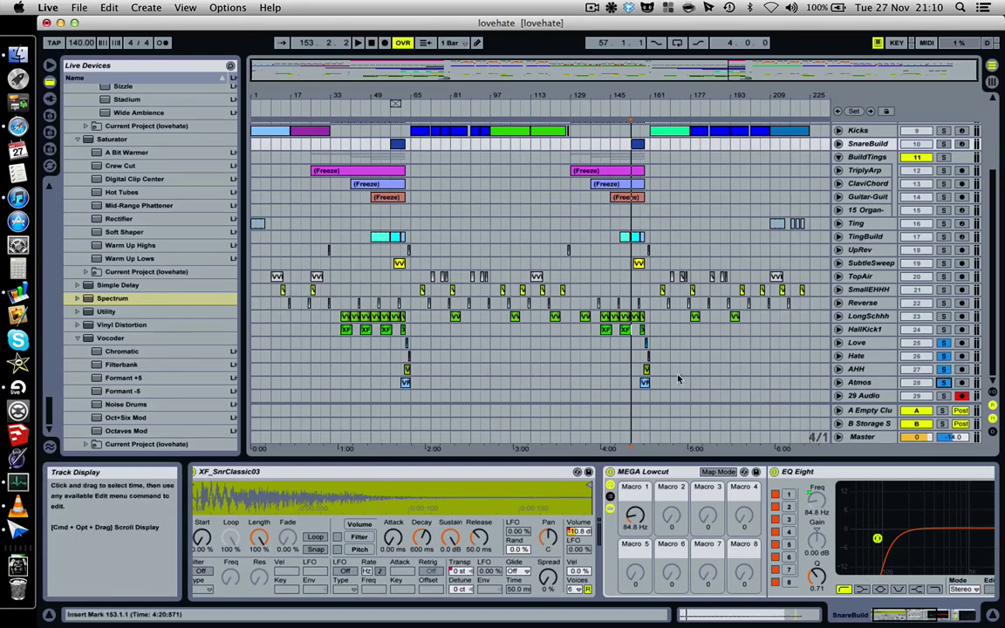
click(641, 371)
key(space)
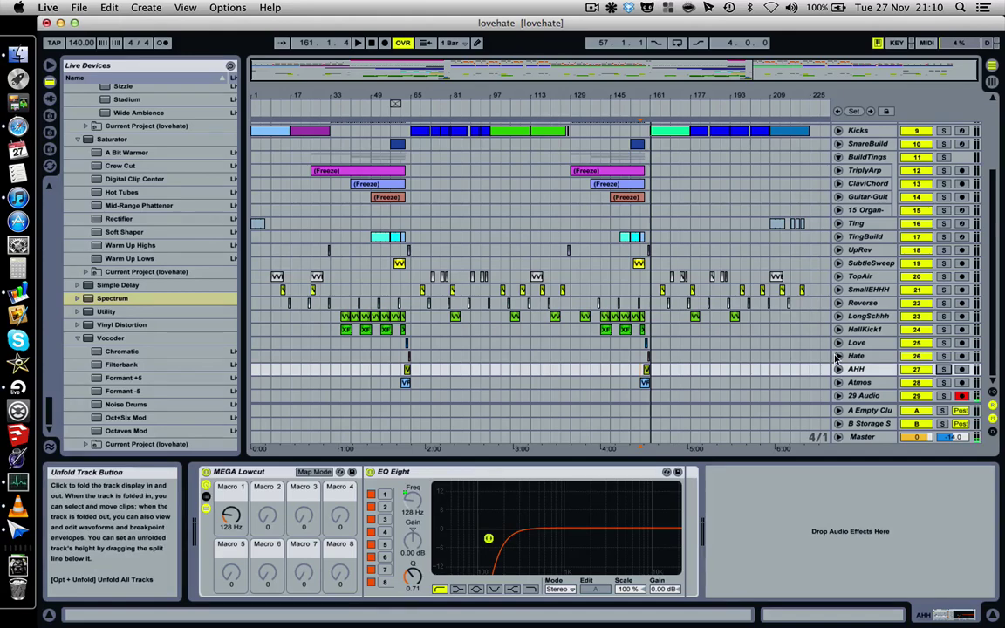
Examine how the build layers, vocal clips and effects are arranged leading into the second drop at bar 161.
drag(654, 94, 648, 166)
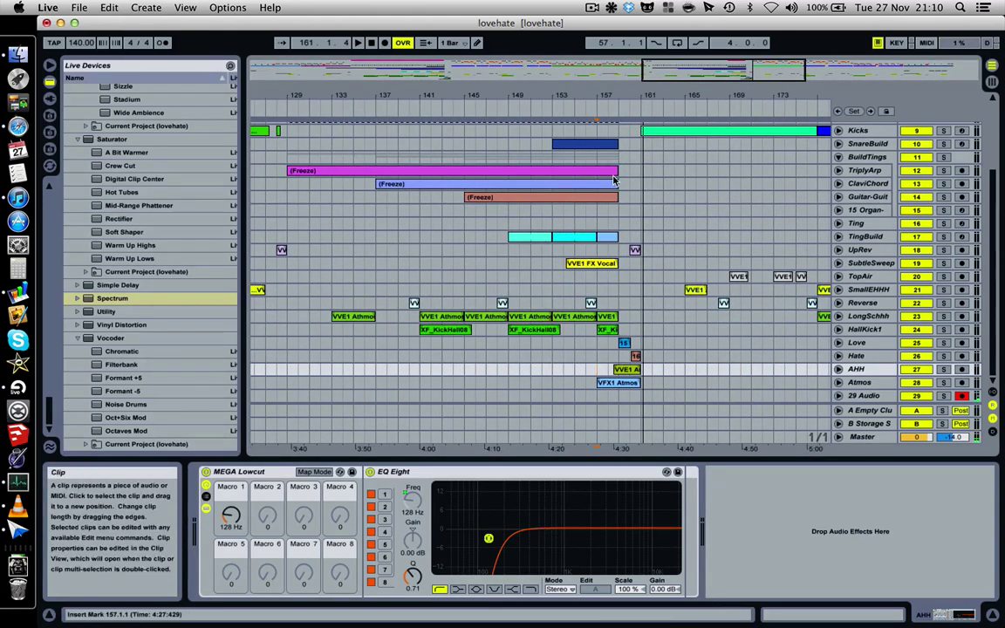
drag(634, 96, 634, 63)
scroll(636, 206, up, 3)
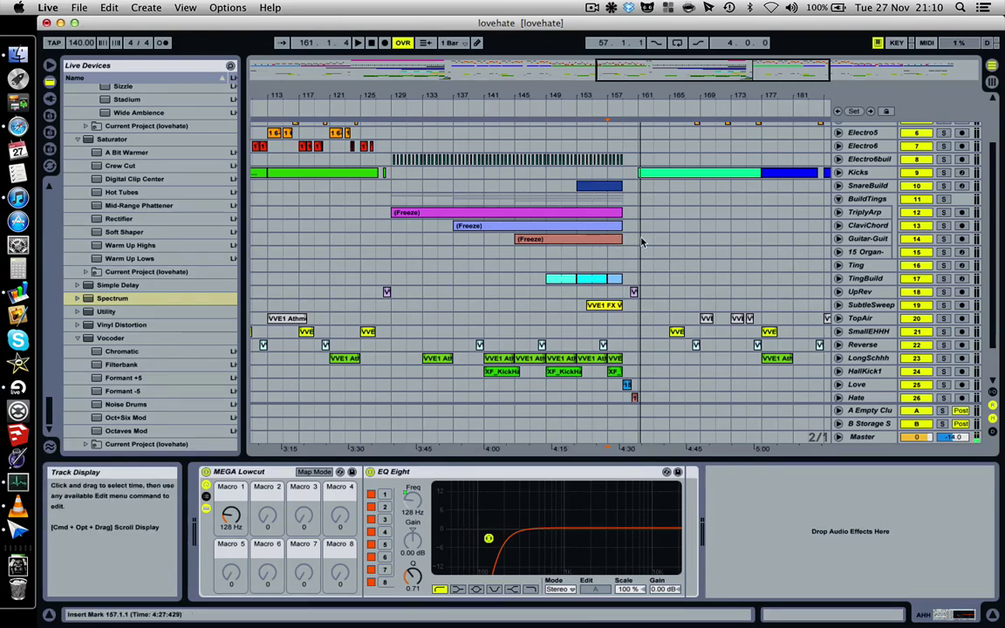
scroll(650, 372, down, 3)
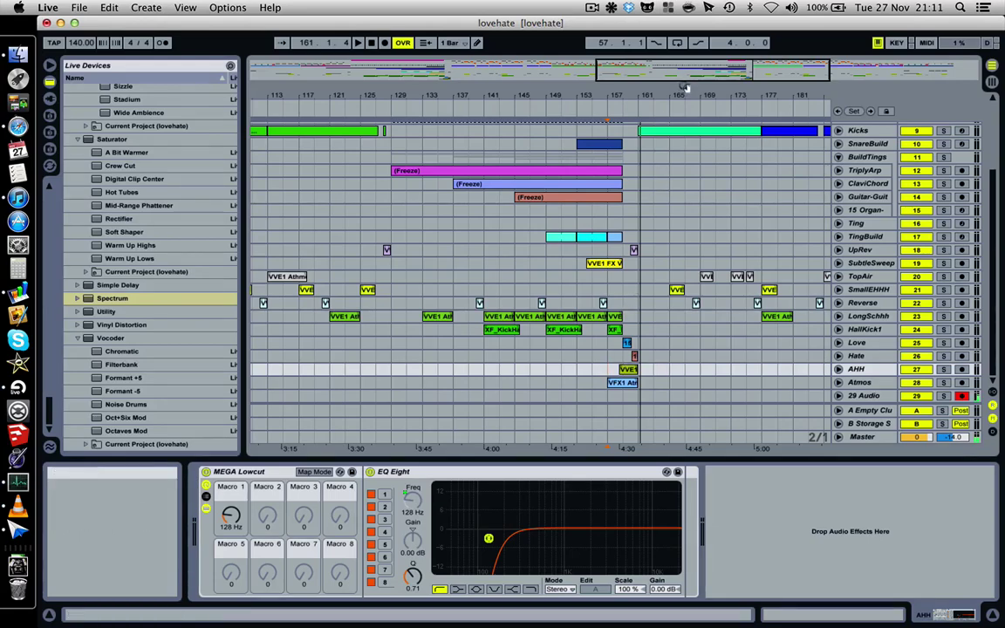
drag(685, 107, 685, 90)
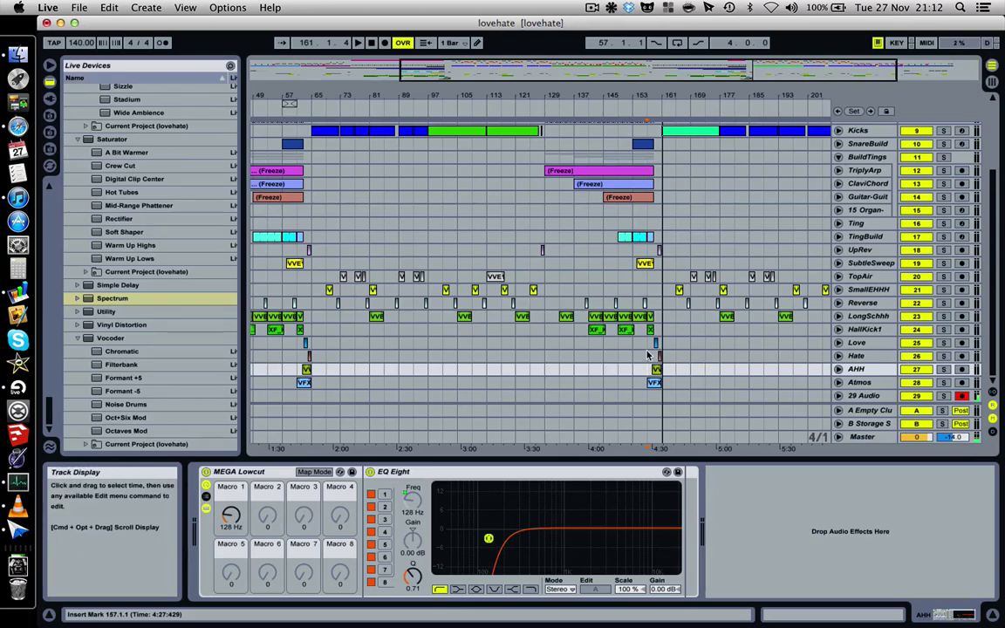
Browse the sample library in the file browser, collapsing the New Projects and Some Dubstep Sample Pack folders.
click(49, 131)
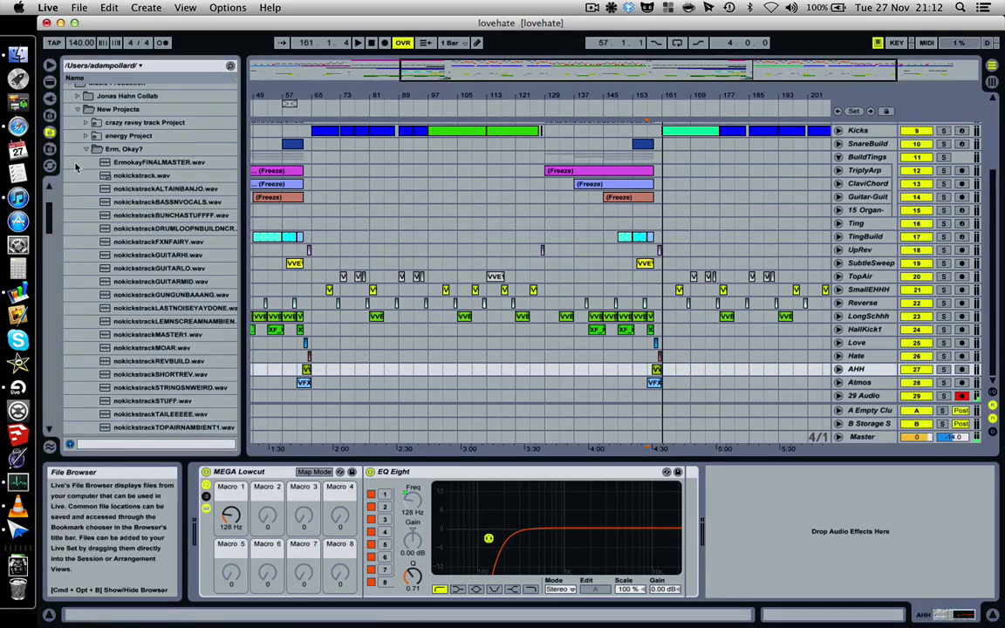
click(78, 110)
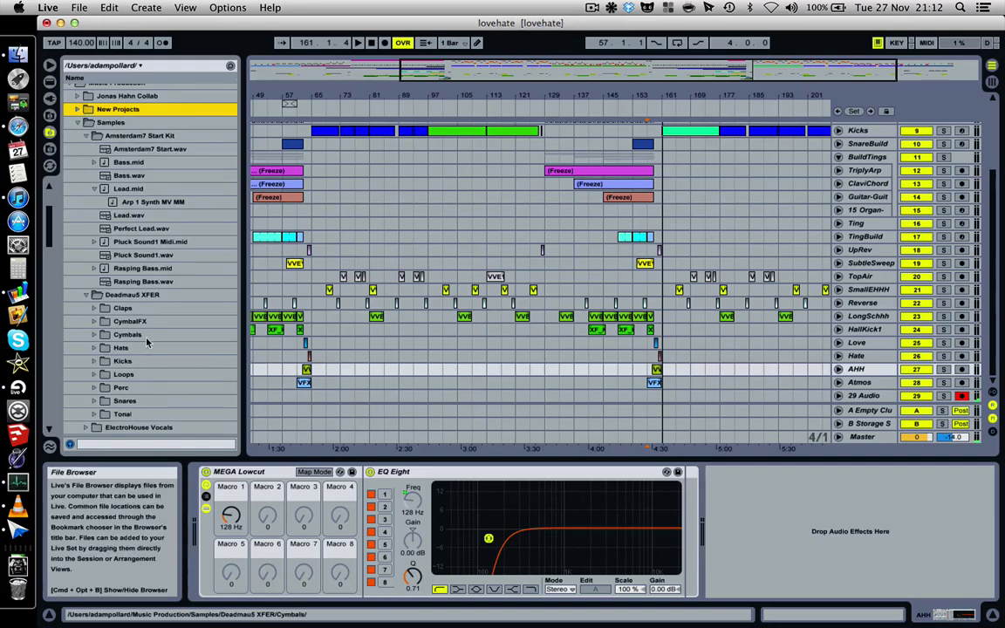
scroll(148, 342, down, 5)
scroll(92, 270, down, 3)
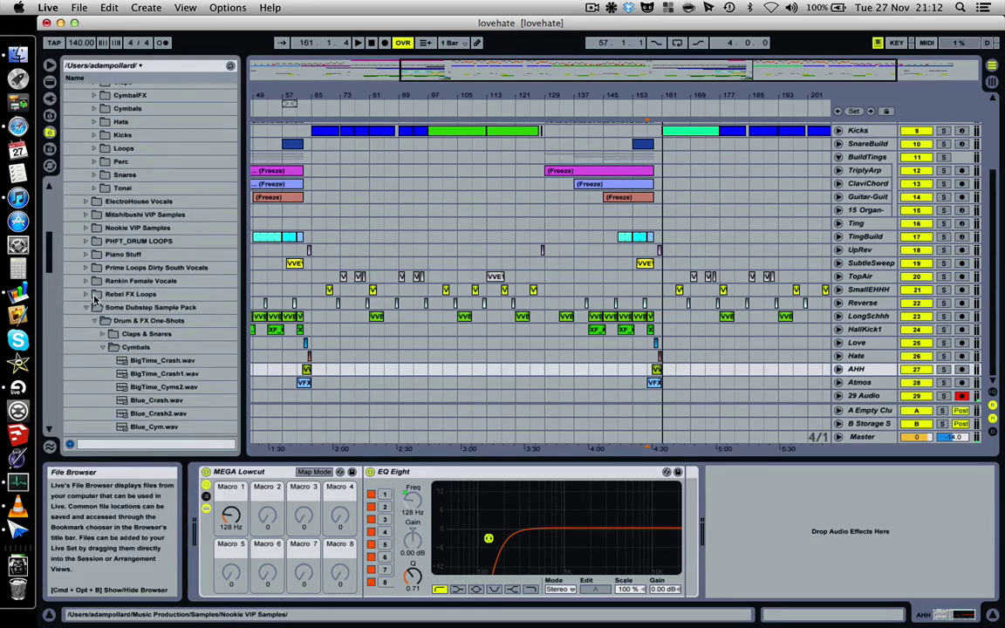
scroll(94, 257, down, 5)
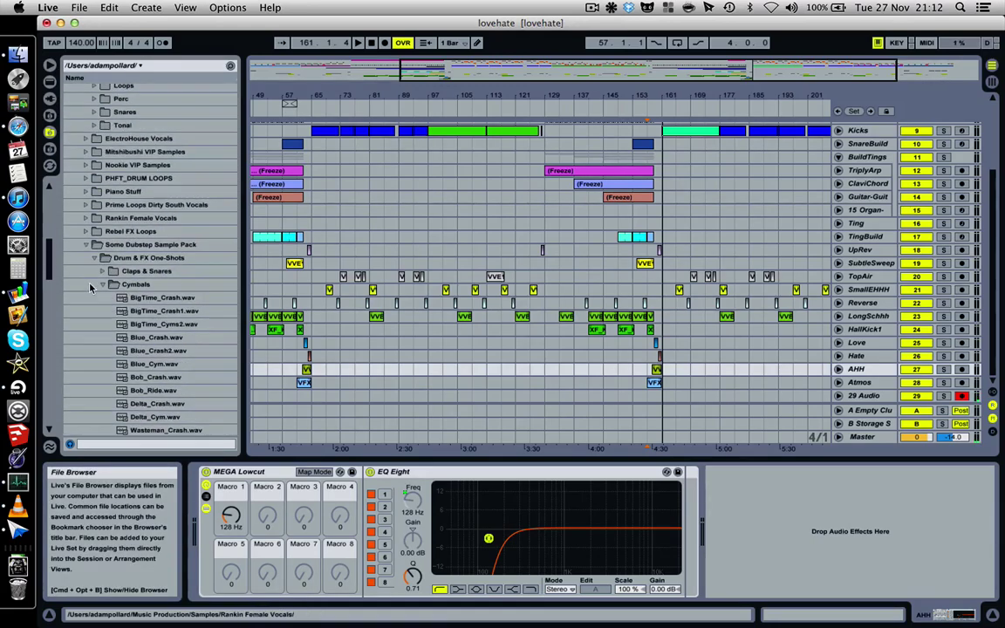
click(86, 208)
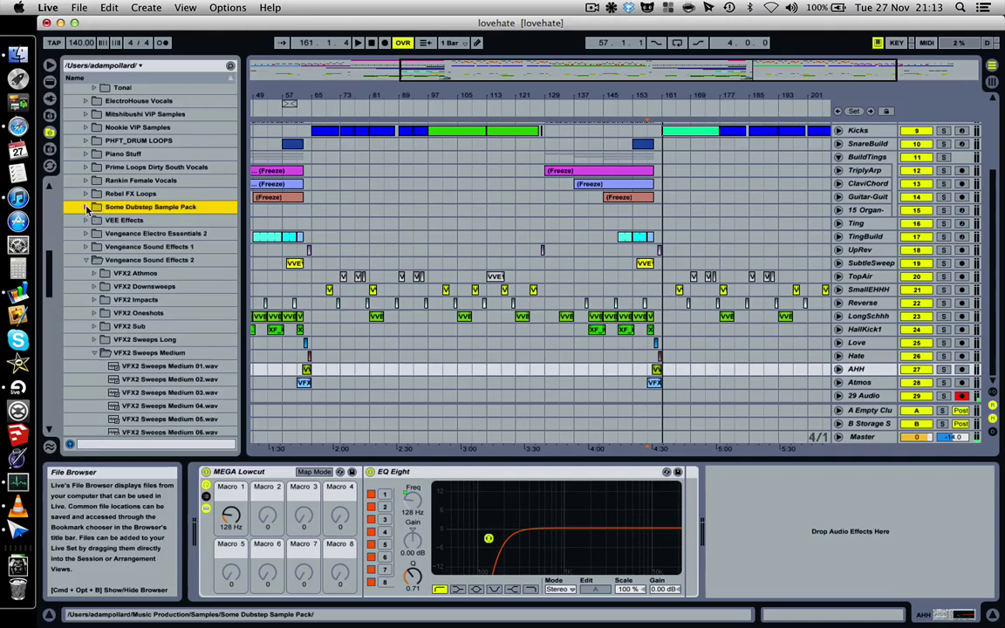
Collapse the Vengeance Sound Effects 2 folder and open the 60 WORDS folder in the Mitshibushi VIP Samples' 200 REAL SOUNDS.
click(85, 260)
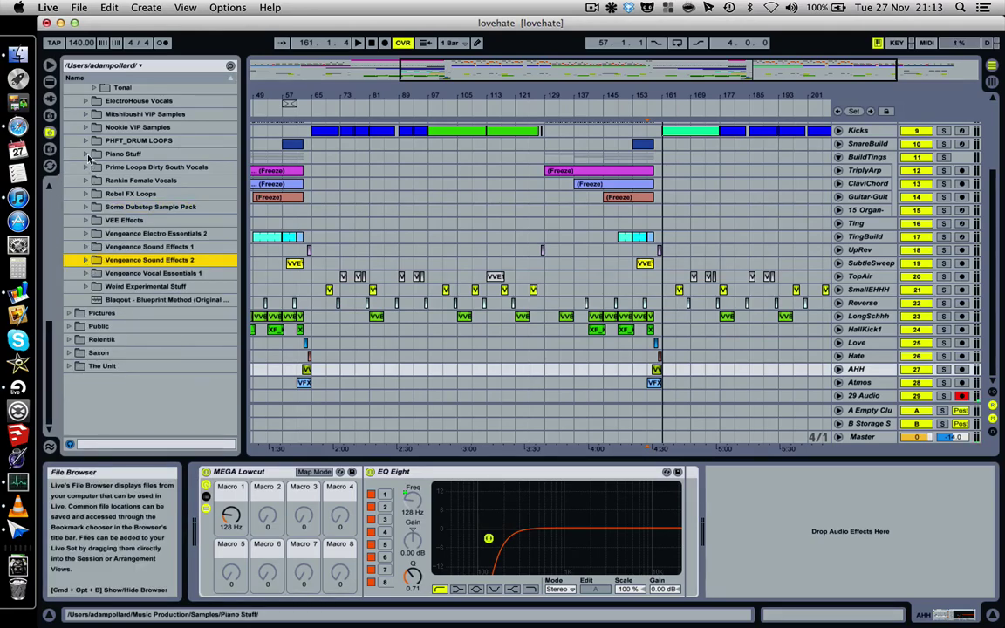
click(85, 180)
click(85, 179)
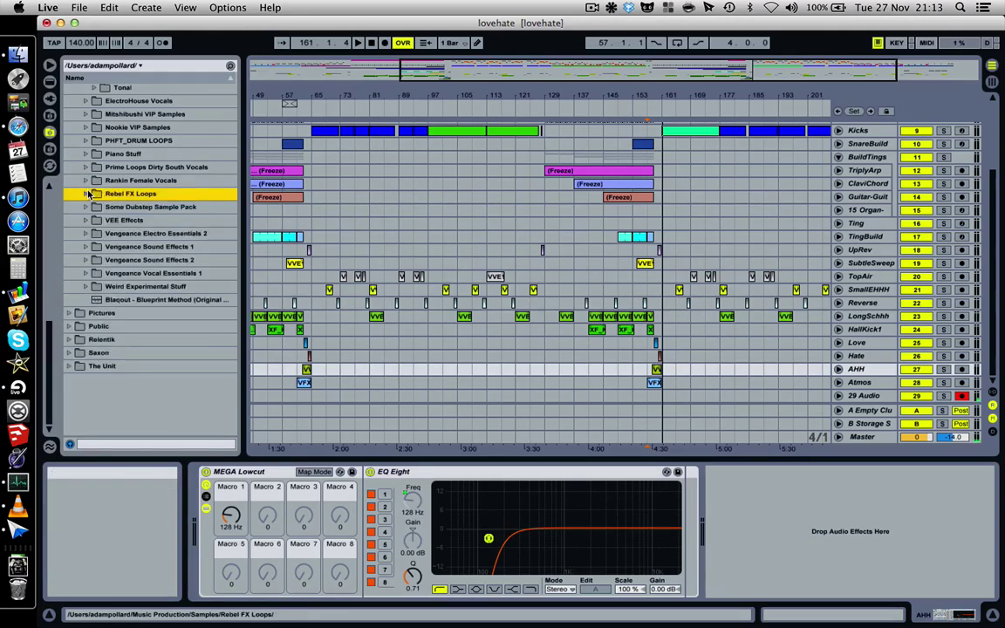
click(87, 114)
click(85, 114)
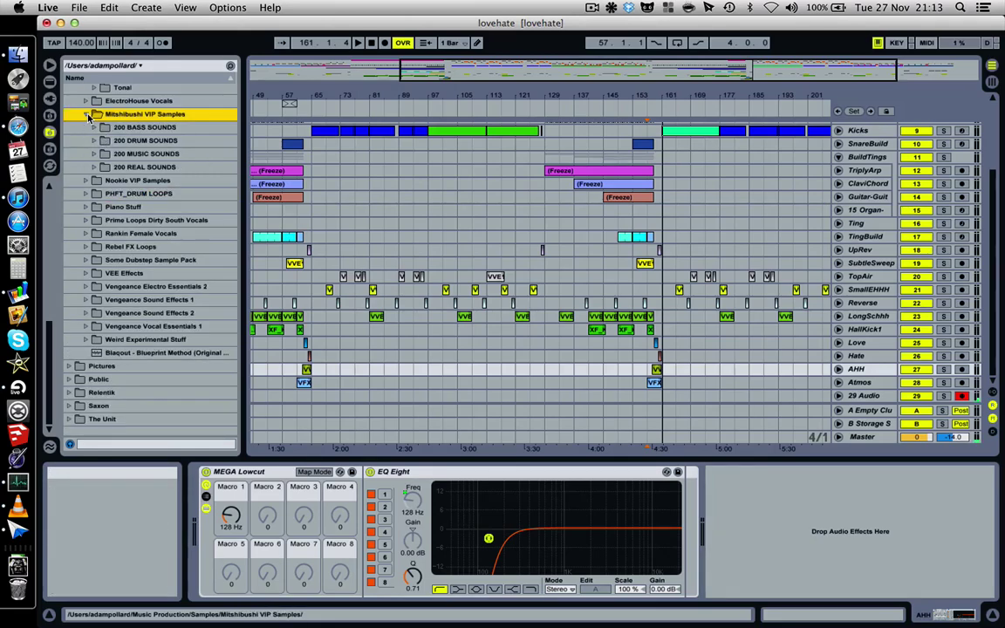
click(95, 167)
click(102, 194)
scroll(162, 290, down, 5)
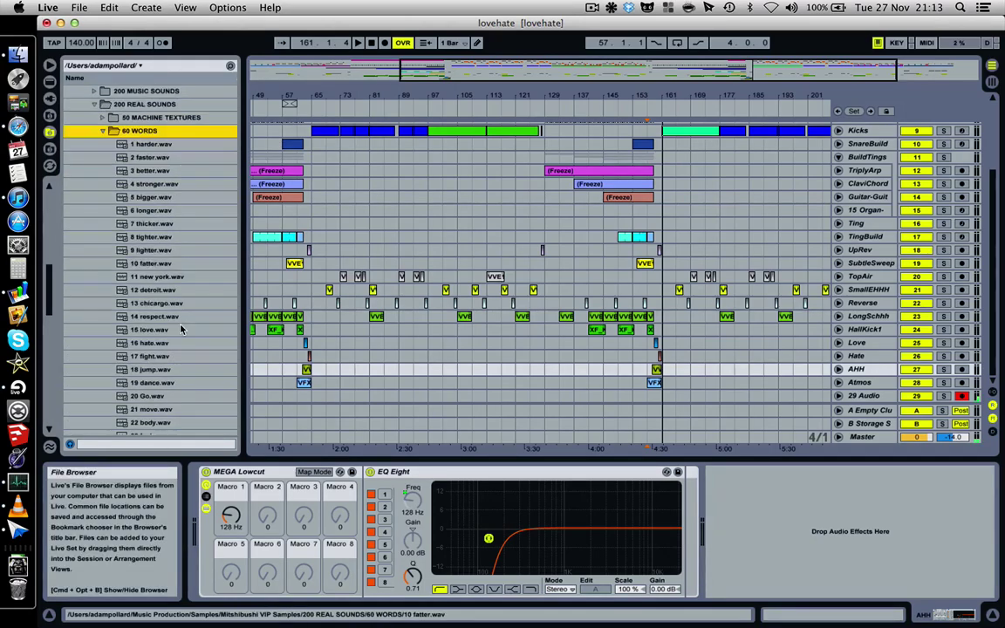
Preview the word samples 21 move, 18 jump, 10 fatter, 16 hate and 15 love.
click(173, 322)
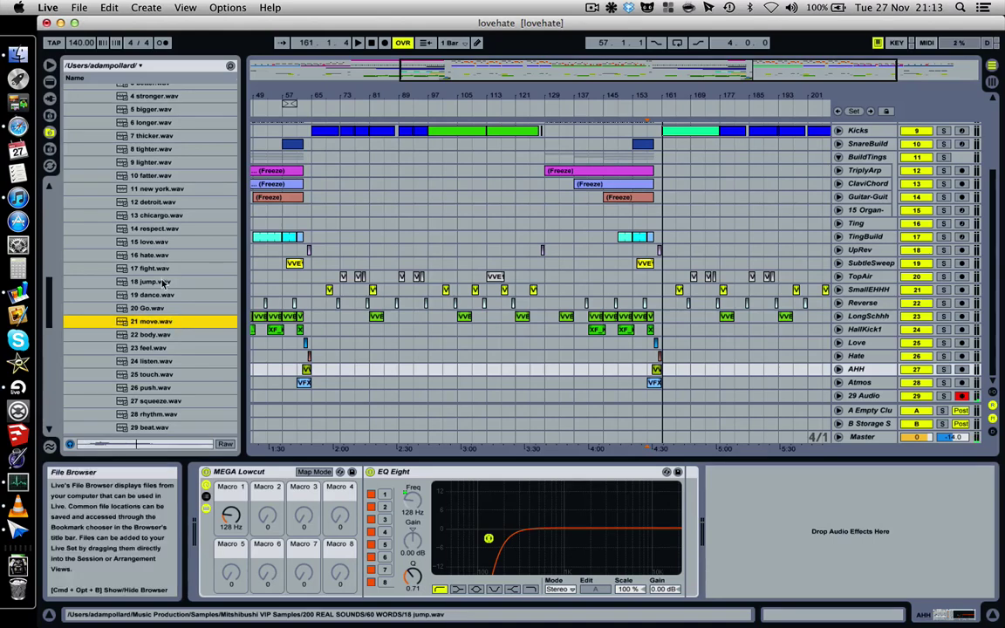
click(157, 280)
click(159, 178)
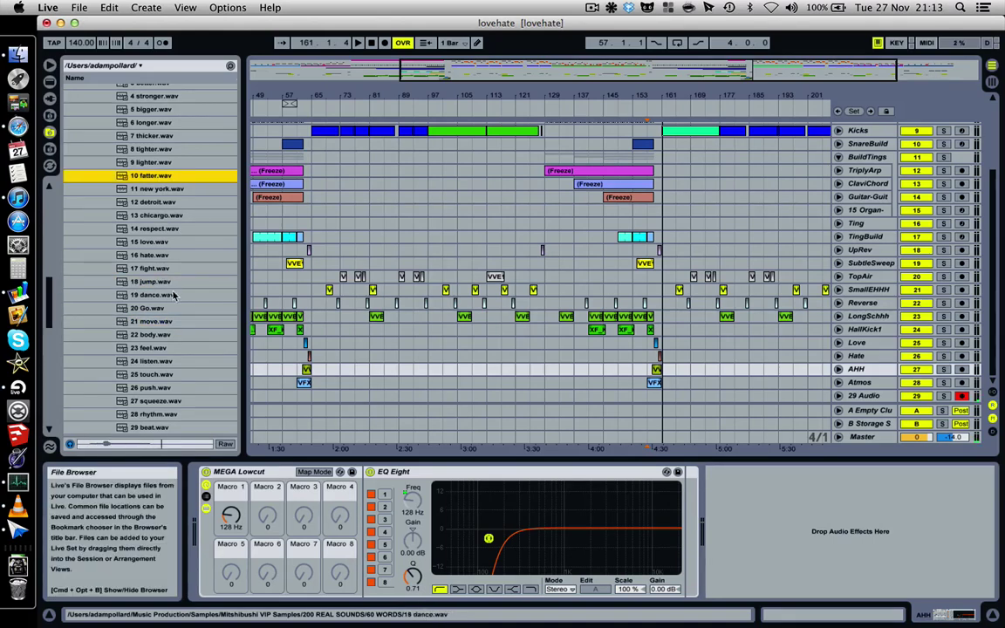
click(155, 255)
click(155, 243)
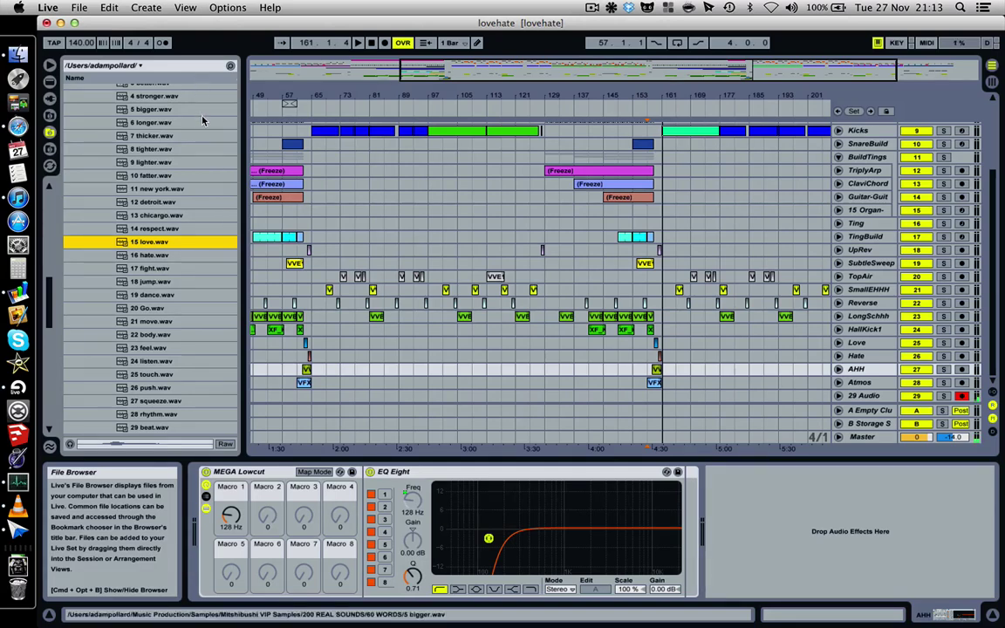
Look through the 60 WORDS samples and select the Hate clip just before bar 161 to show its effects chain.
scroll(203, 120, up, 3)
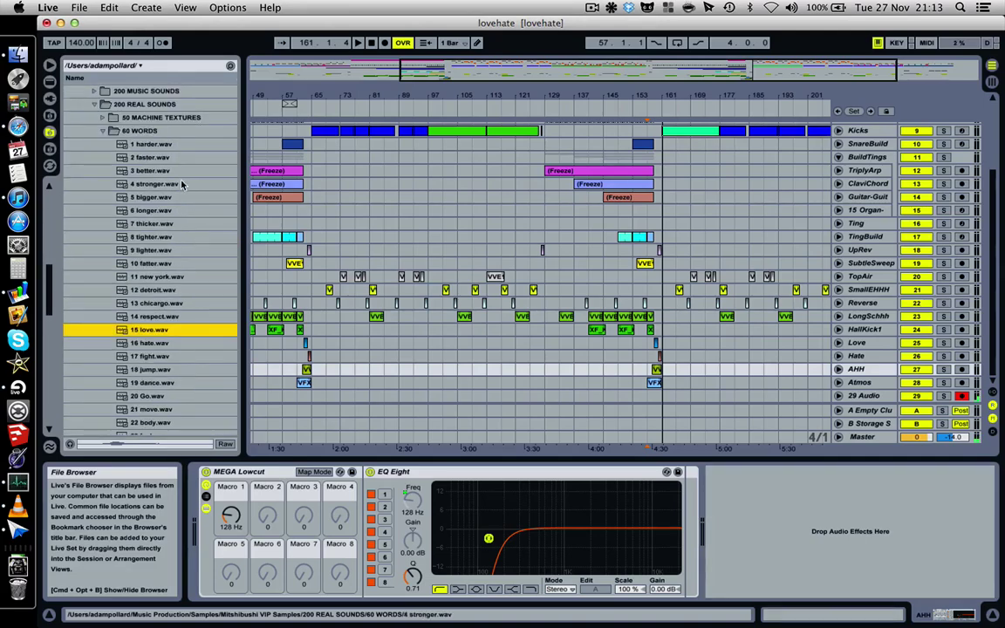
scroll(168, 227, down, 10)
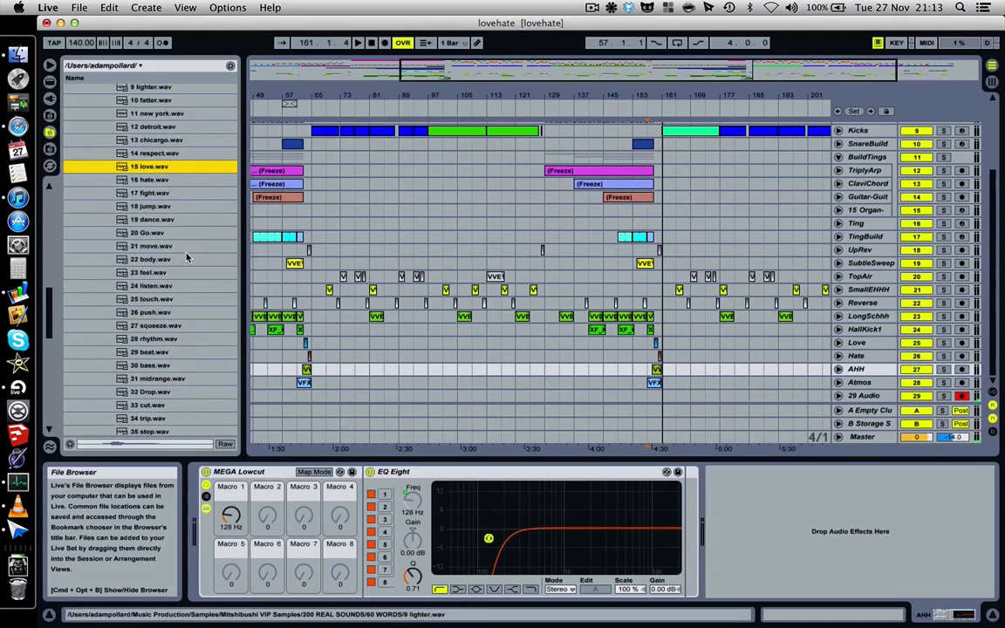
click(658, 358)
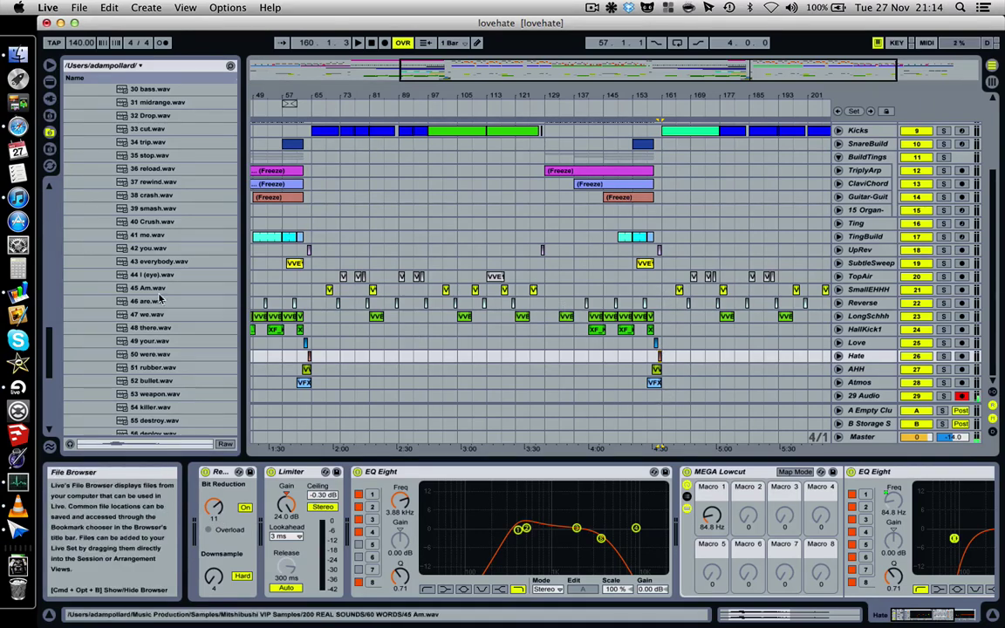
Preview more 60 WORDS samples, including 32 Drop, 41 me, 43 everybody, 45 Am and 49 your.
scroll(177, 301, down, 5)
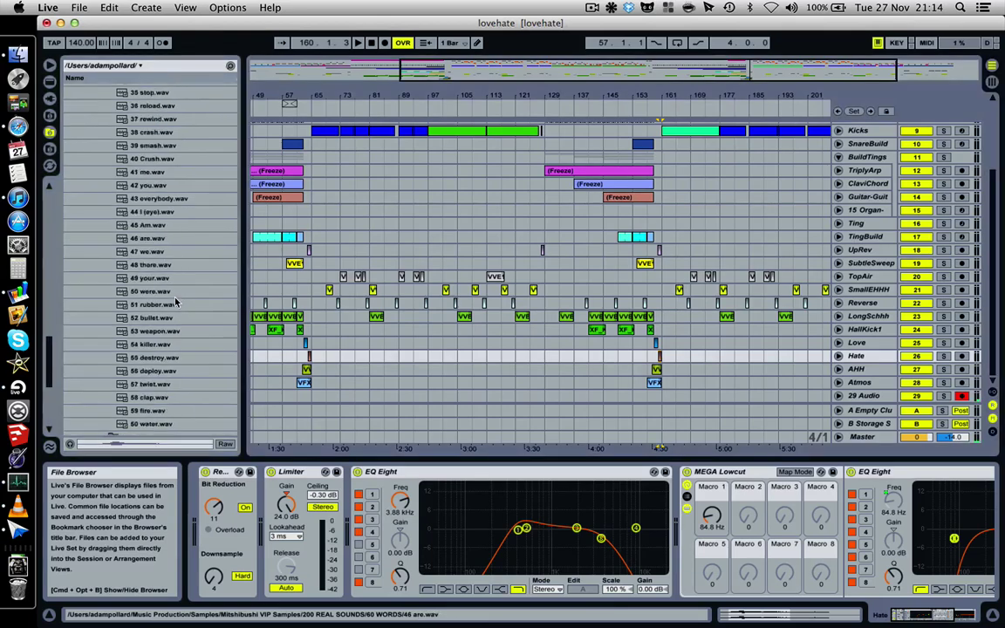
scroll(162, 217, up, 8)
click(156, 190)
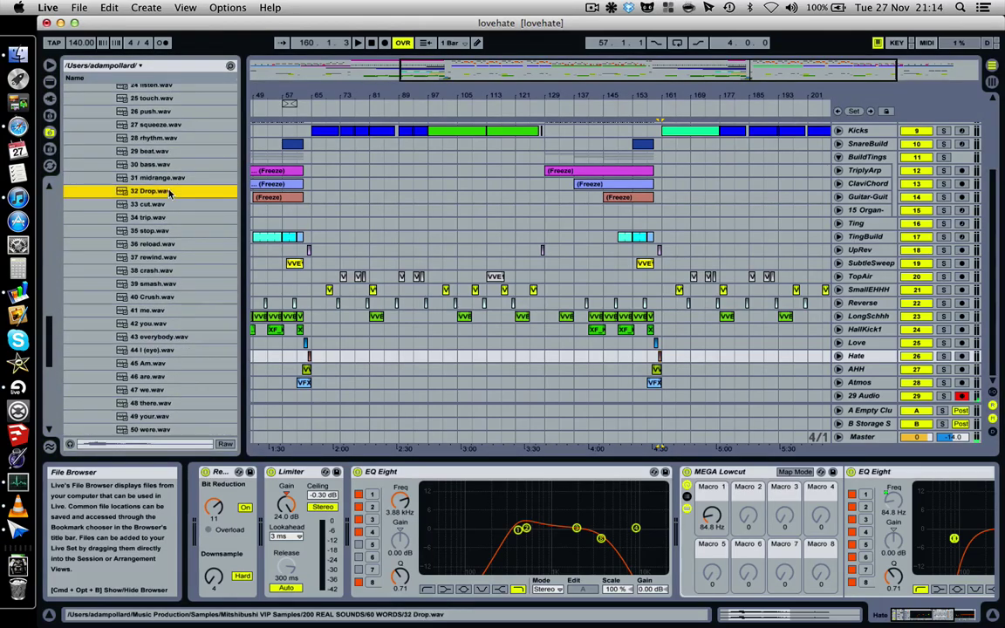
click(200, 311)
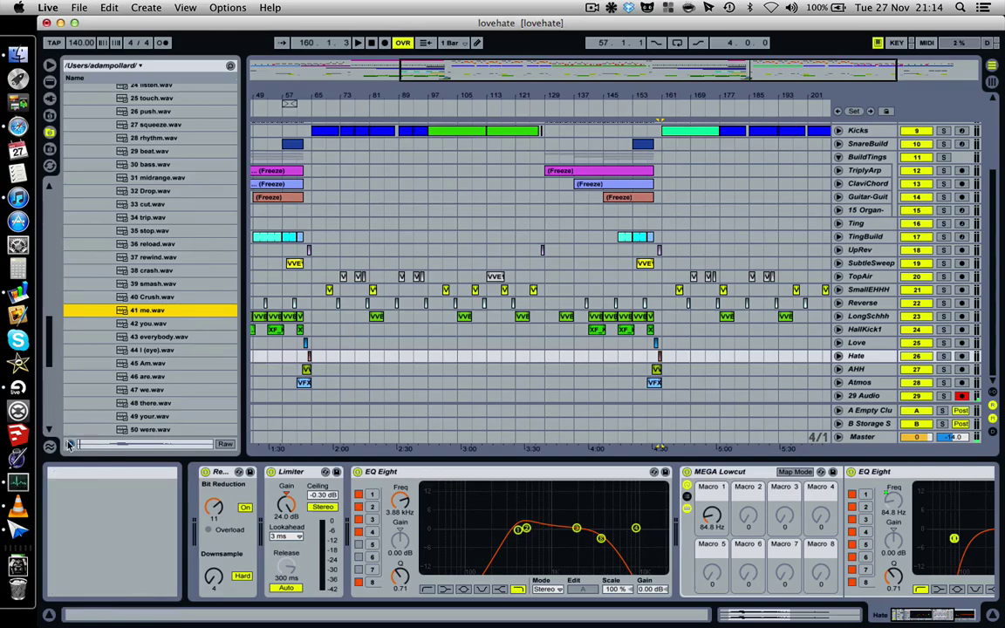
click(159, 337)
click(166, 363)
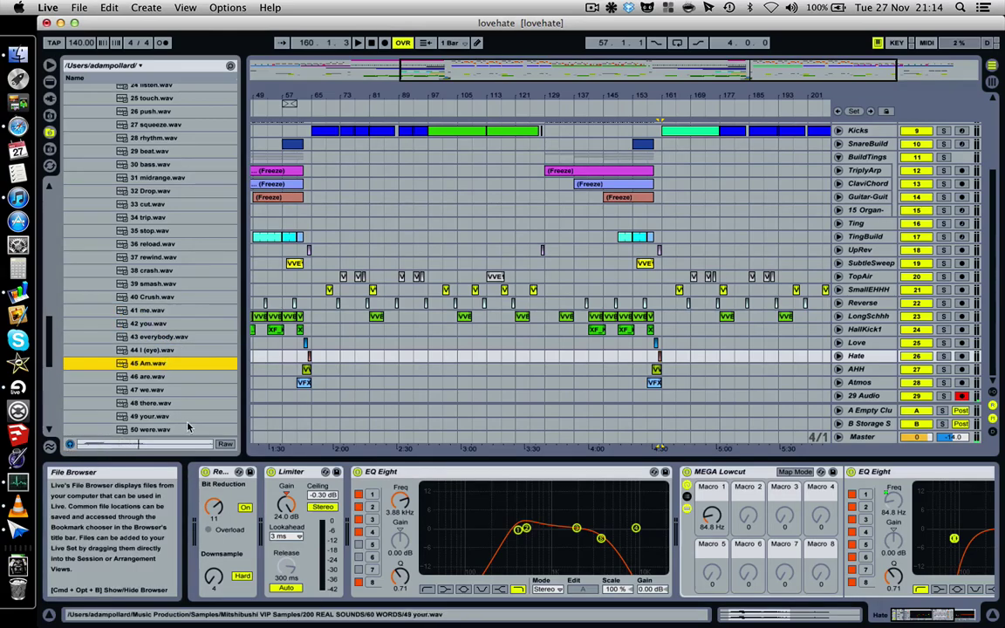
click(157, 416)
click(157, 190)
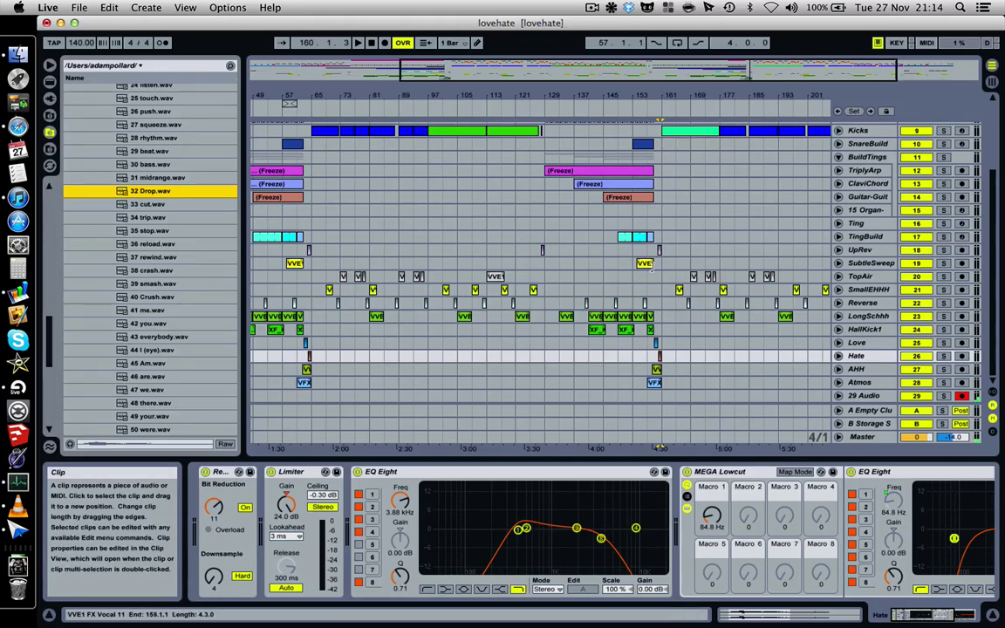
Zoom the arrangement out to the full song and hide the device view.
drag(717, 88, 717, 51)
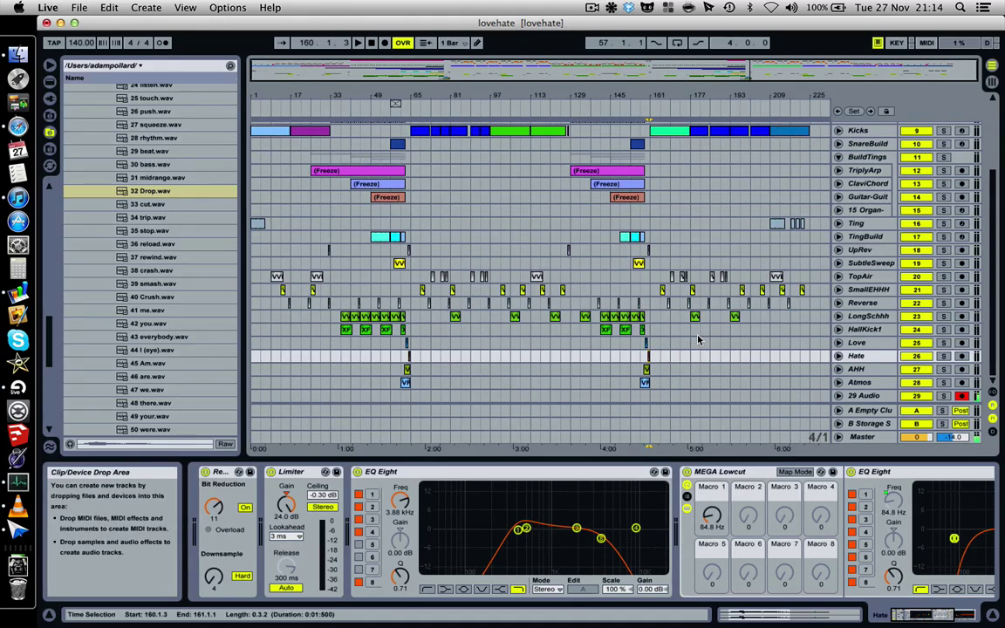
key(super+alt+l)
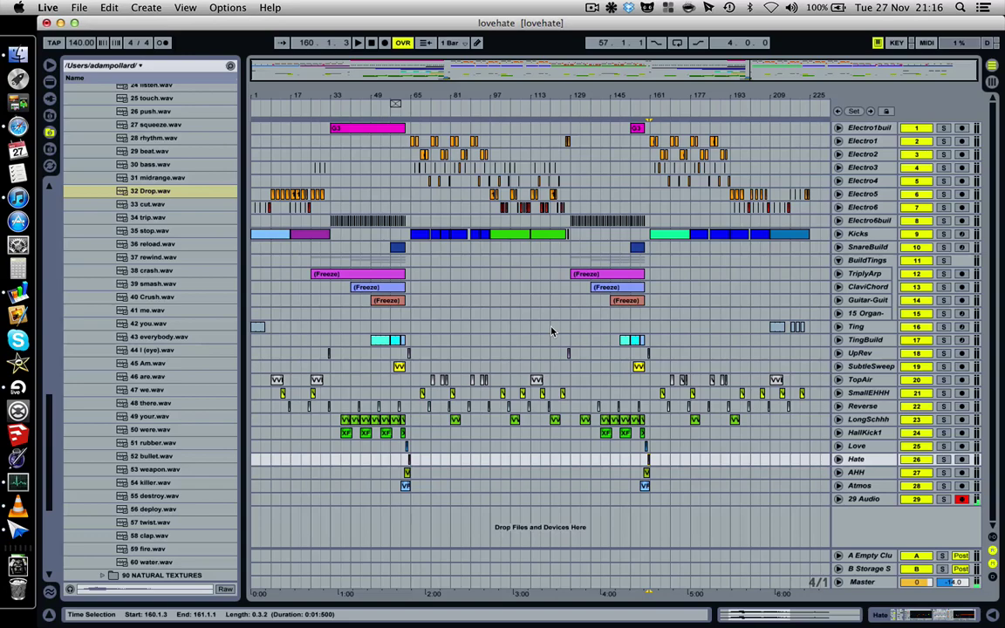
click(610, 8)
click(580, 6)
click(590, 7)
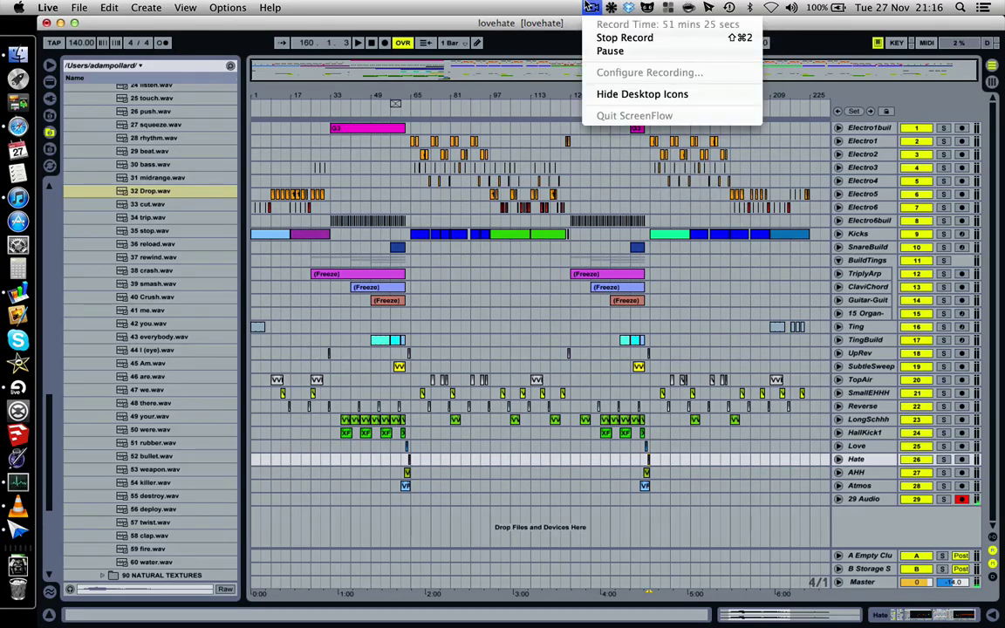
click(588, 6)
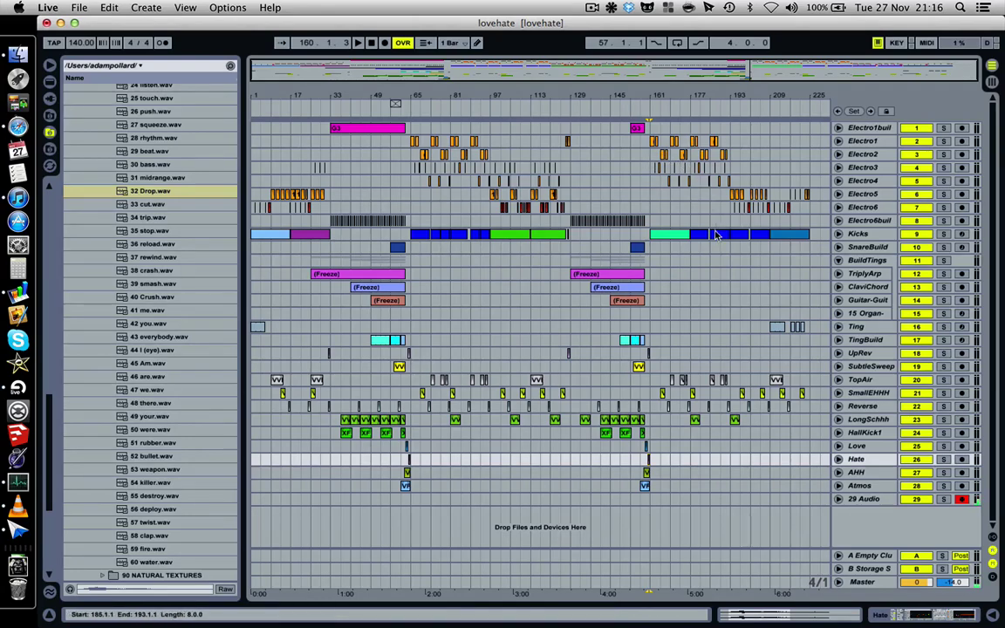
Show the Kicks track's devices and browse the Analog Kicks samples in the Deadmau5 XFER Kicks folder.
click(859, 233)
click(892, 616)
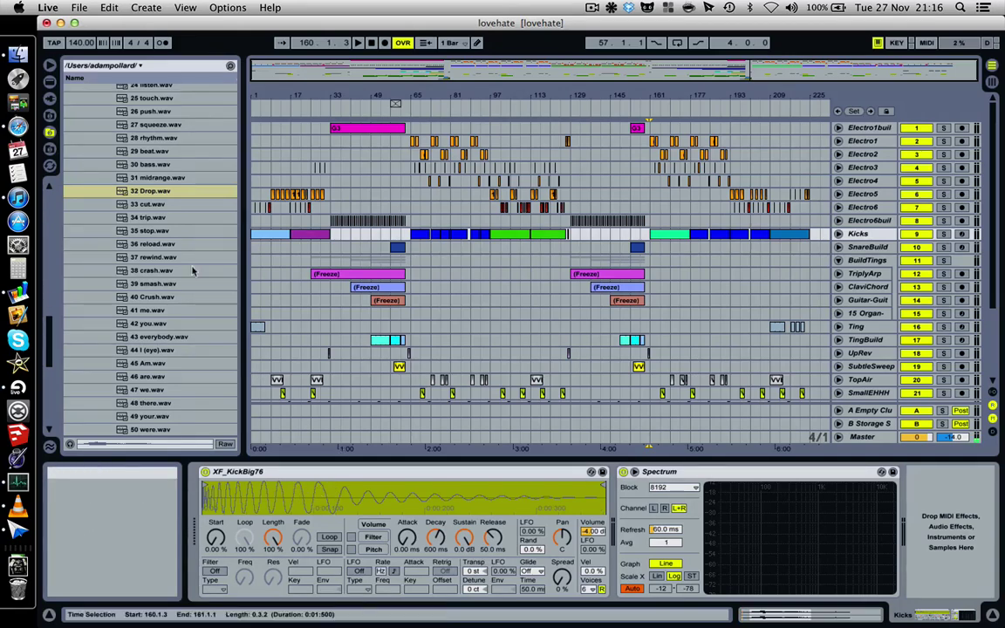
scroll(104, 247, up, 15)
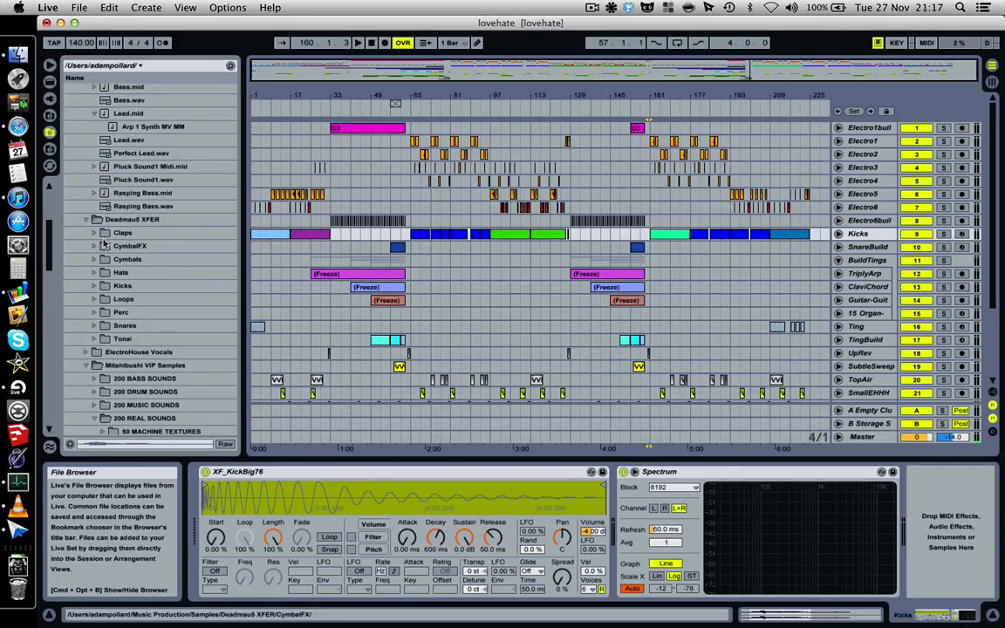
click(104, 285)
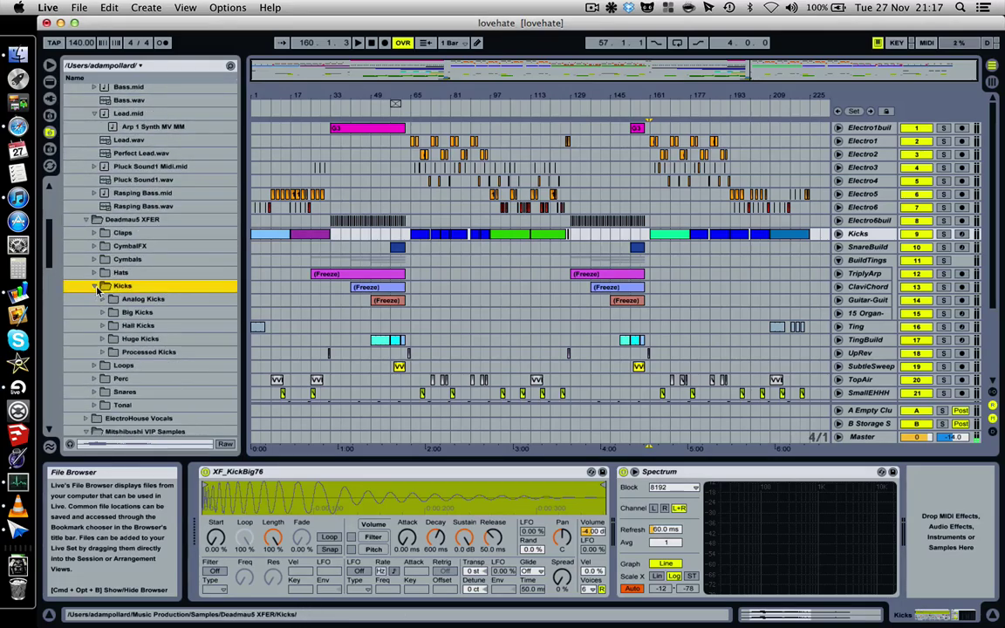
scroll(104, 262, down, 3)
click(106, 263)
scroll(139, 296, down, 20)
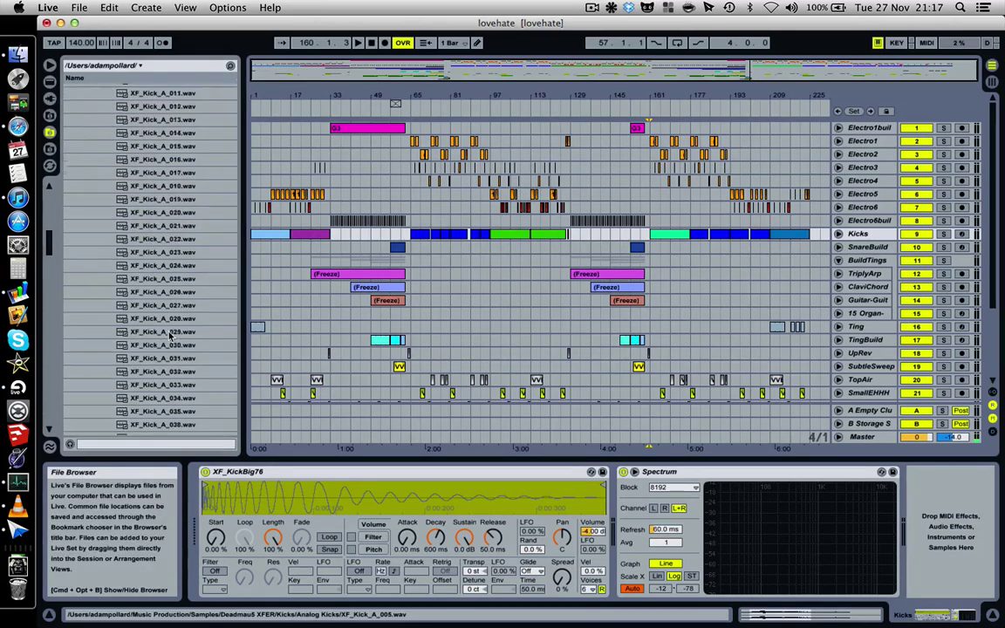
scroll(171, 337, up, 20)
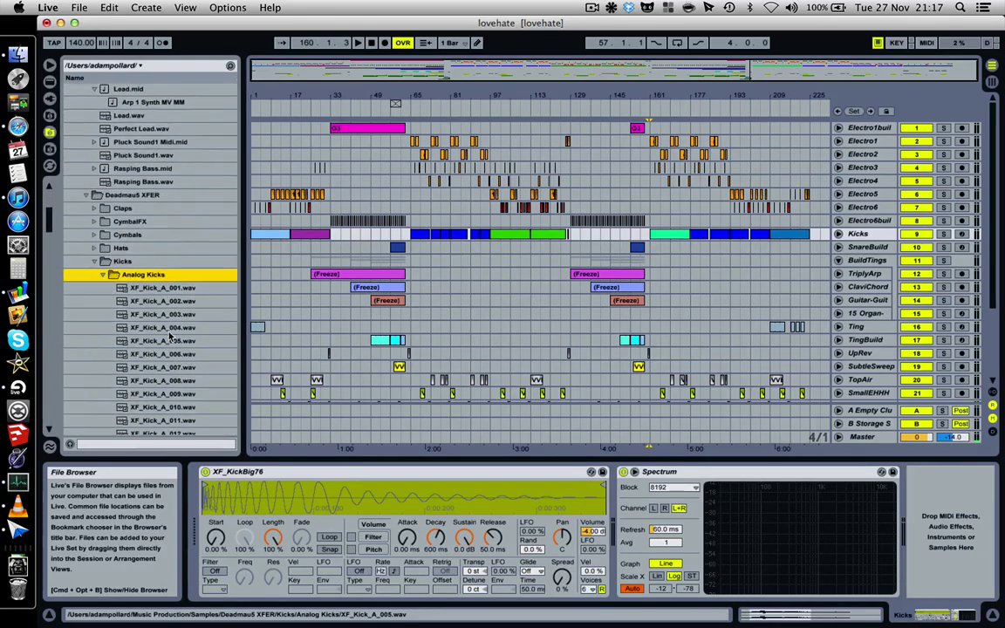
Replace the open Analog Kicks folder with Big Kicks, look through its samples, and collapse the Kicks folder.
click(103, 275)
click(103, 289)
scroll(170, 356, down, 20)
scroll(171, 355, up, 8)
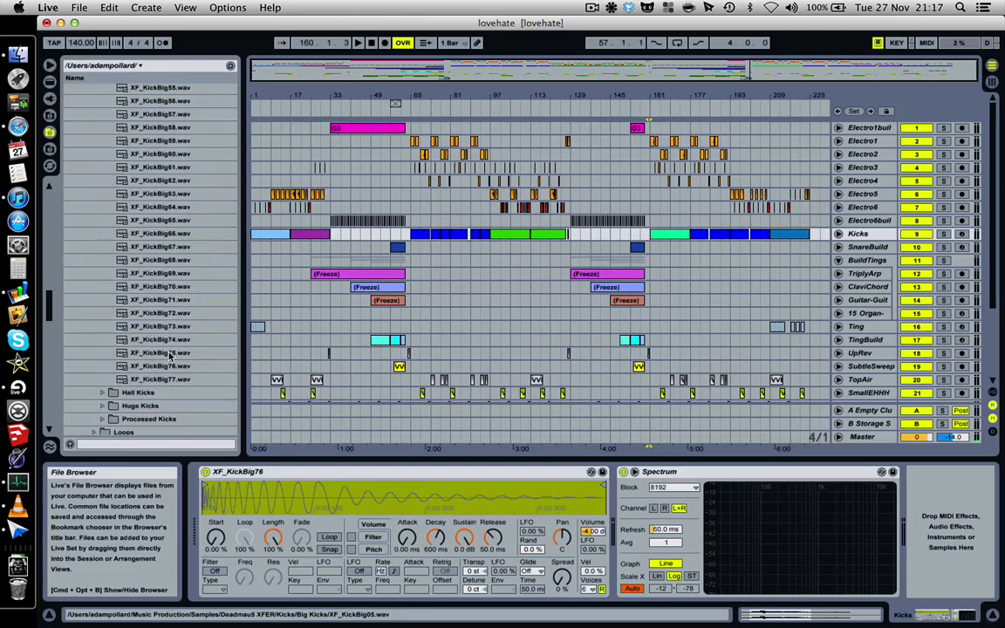
scroll(156, 331, up, 20)
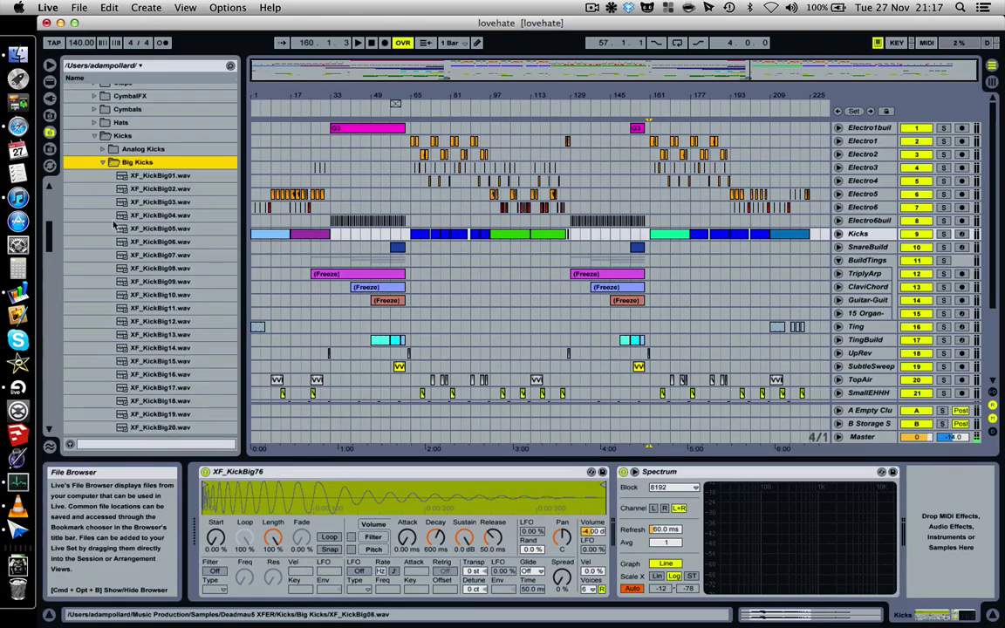
click(103, 163)
click(94, 136)
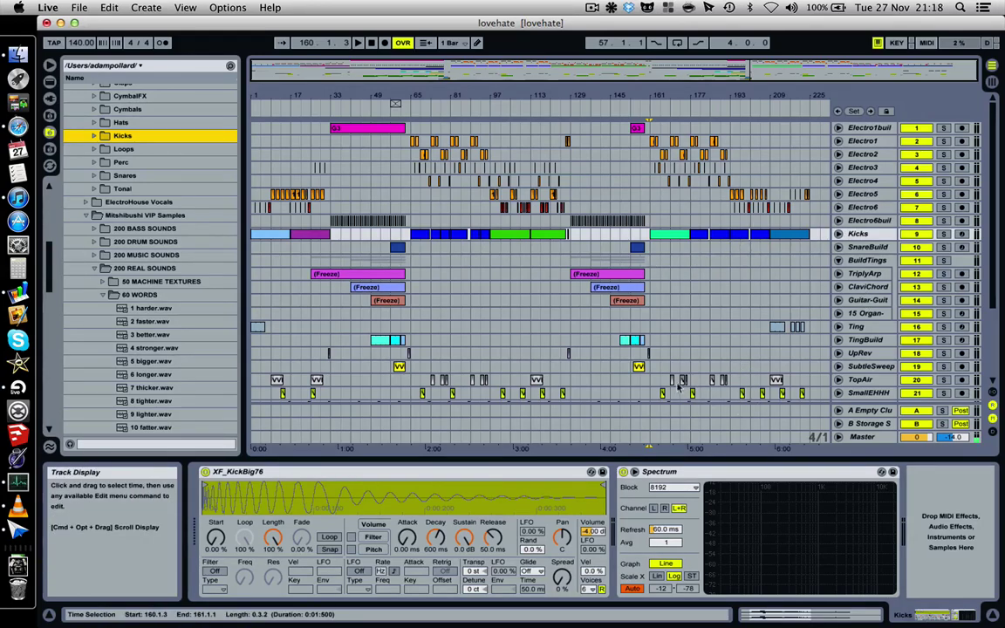
Examine the tracks across the full arrangement, placing the insert marker at bar 161 on the Kicks track.
scroll(687, 375, down, 5)
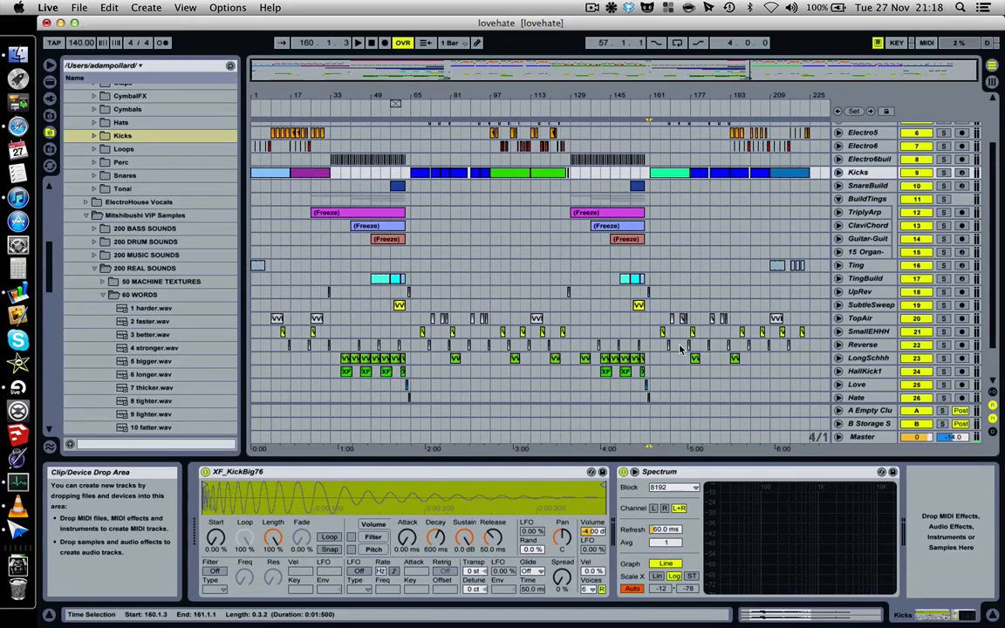
scroll(681, 348, down, 3)
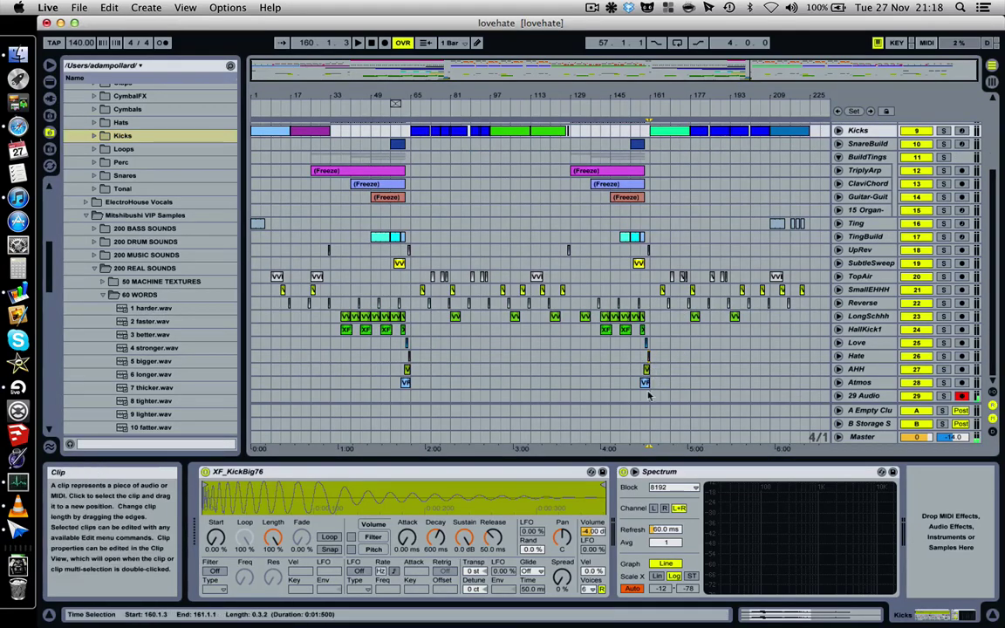
scroll(661, 347, up, 8)
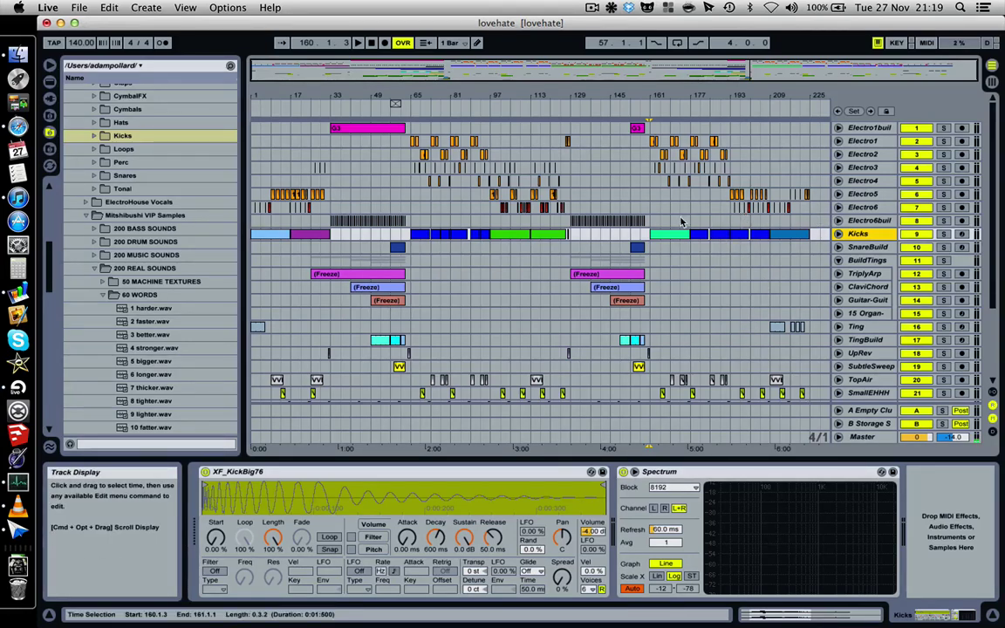
click(648, 236)
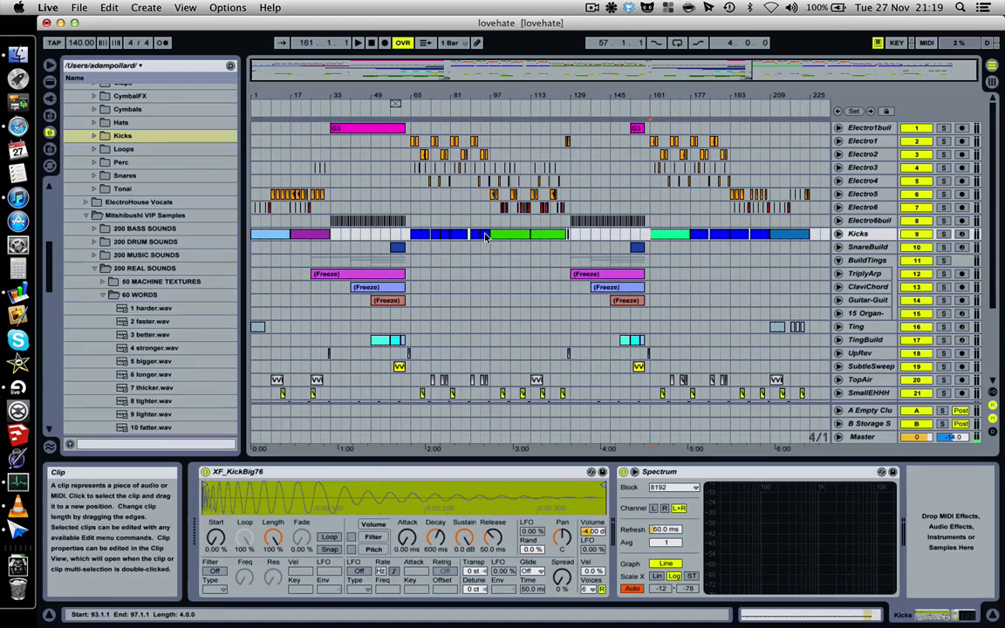
scroll(486, 237, down, 2)
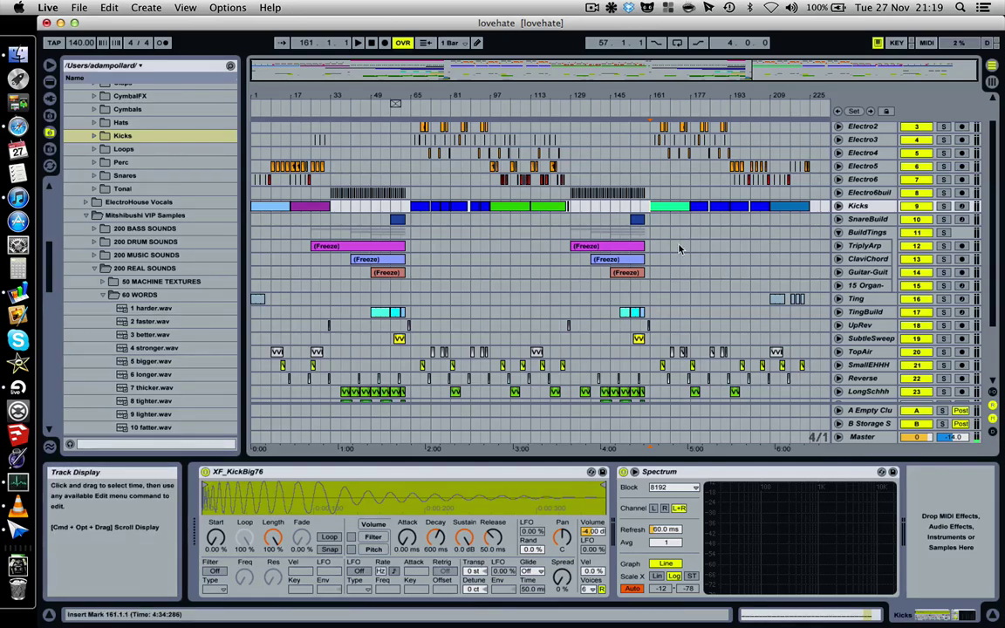
scroll(679, 249, down, 1)
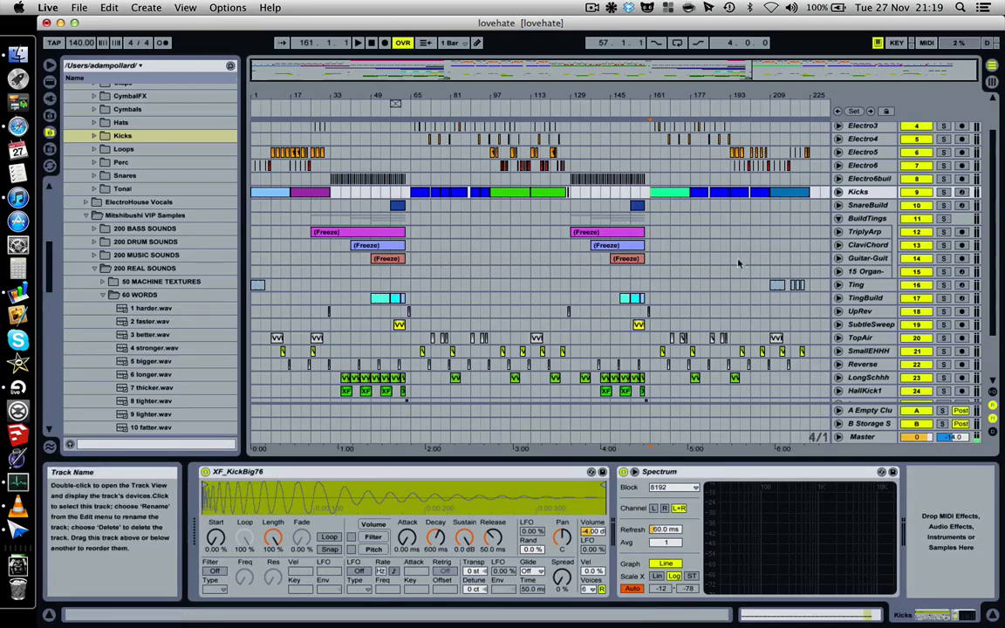
scroll(641, 377, up, 3)
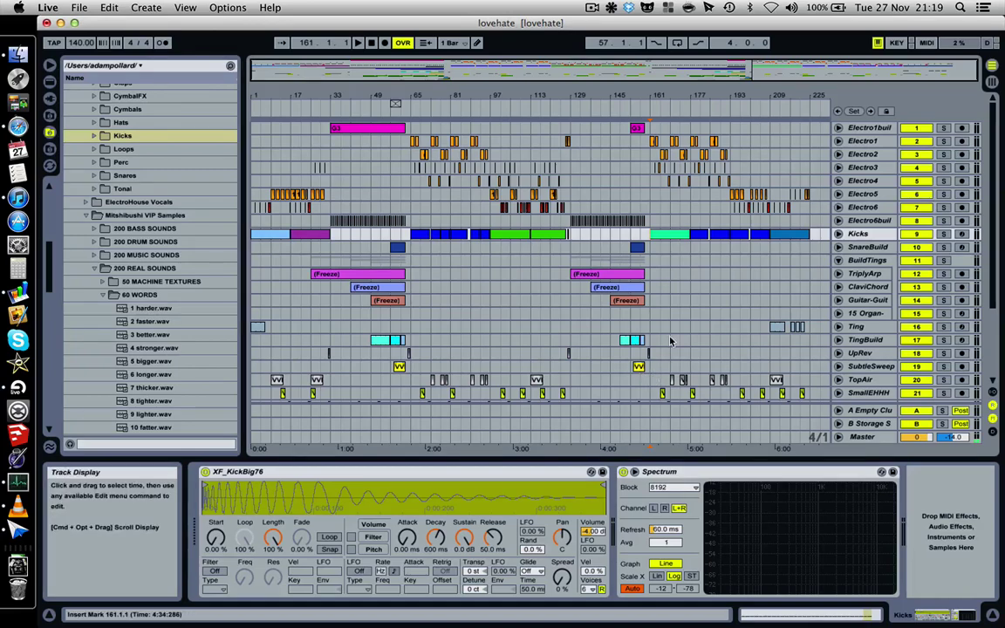
click(593, 8)
click(593, 8)
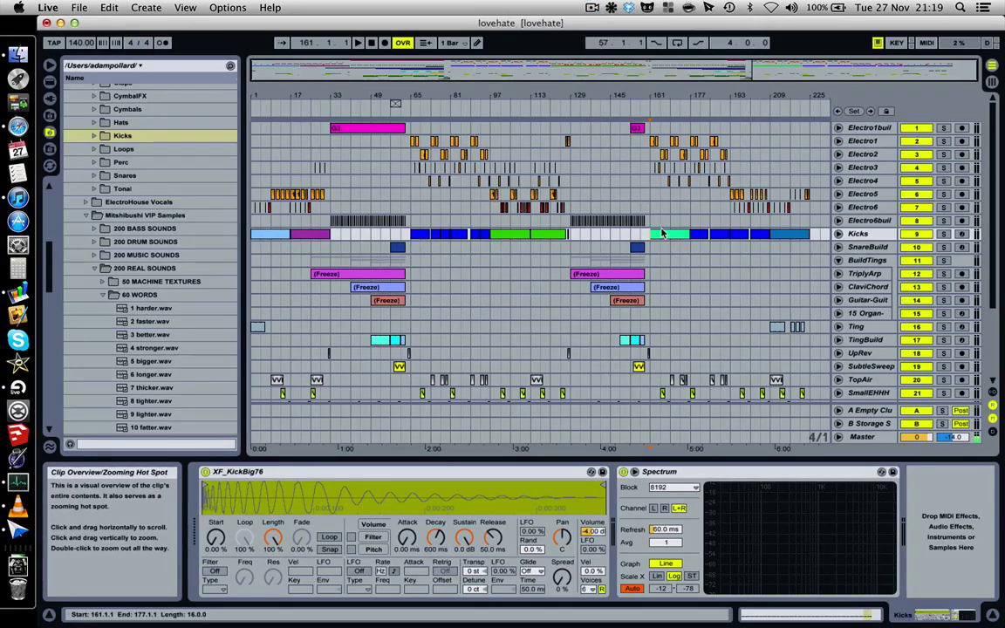
Inspect the effect chains on the Electro5 and Electro6 tracks, through to the MEGA Lowcut rack and its EQ Eight.
key(super+alt+l)
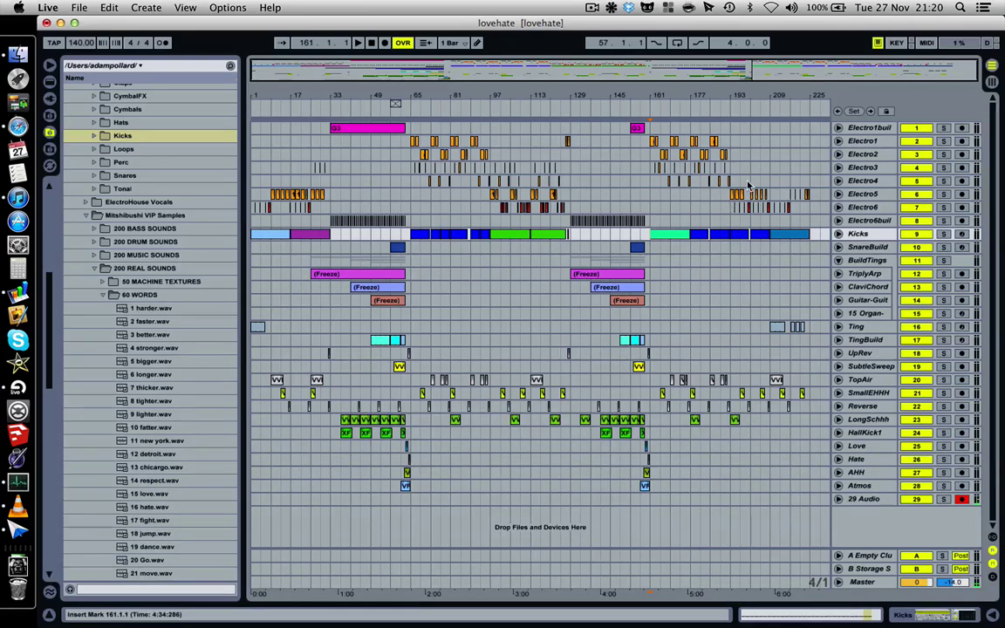
click(863, 195)
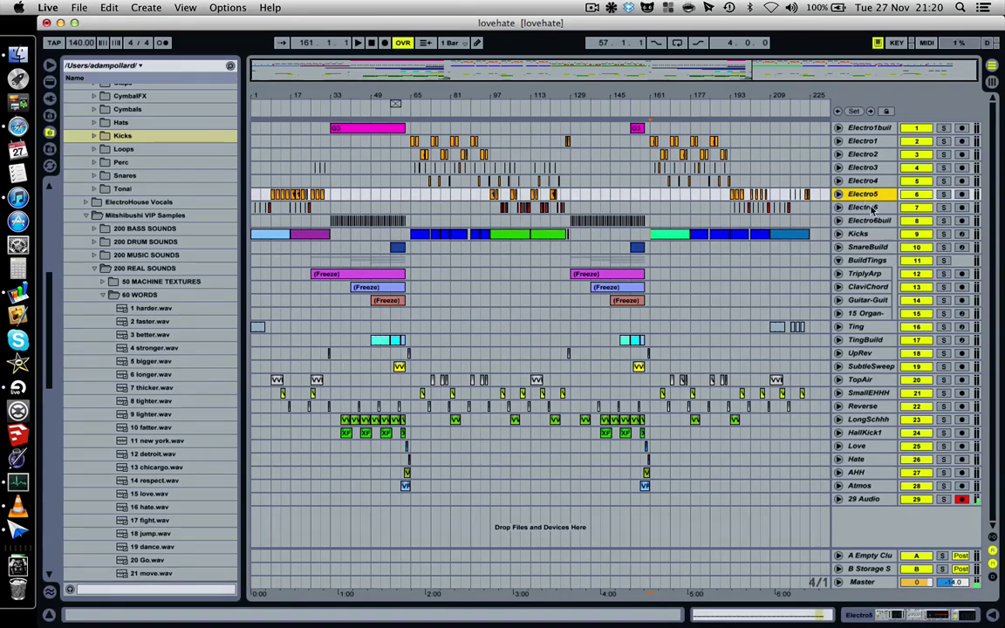
click(898, 614)
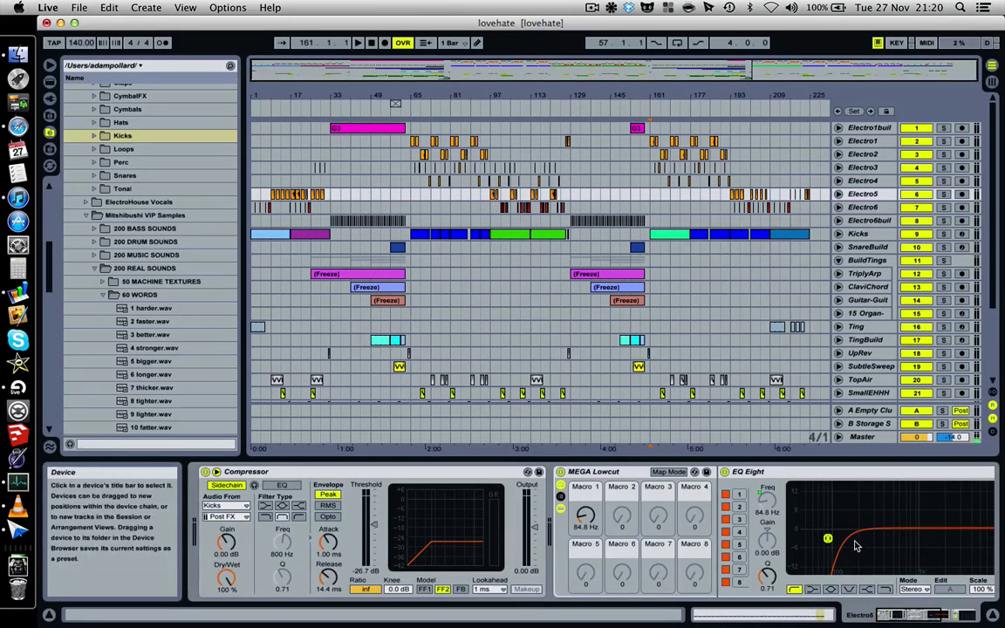
scroll(855, 546, right, 5)
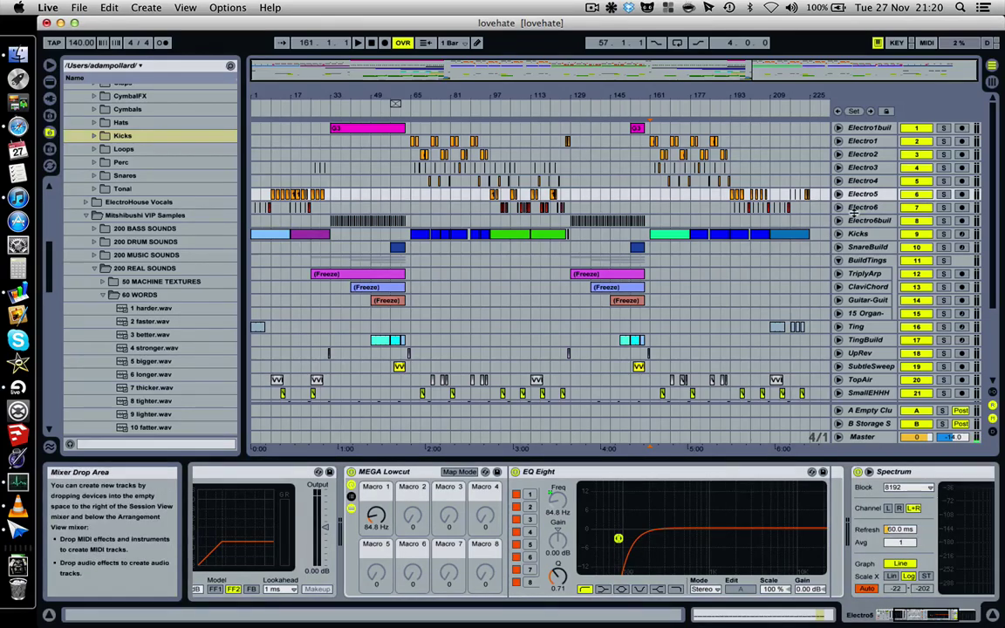
click(854, 207)
scroll(814, 530, right, 5)
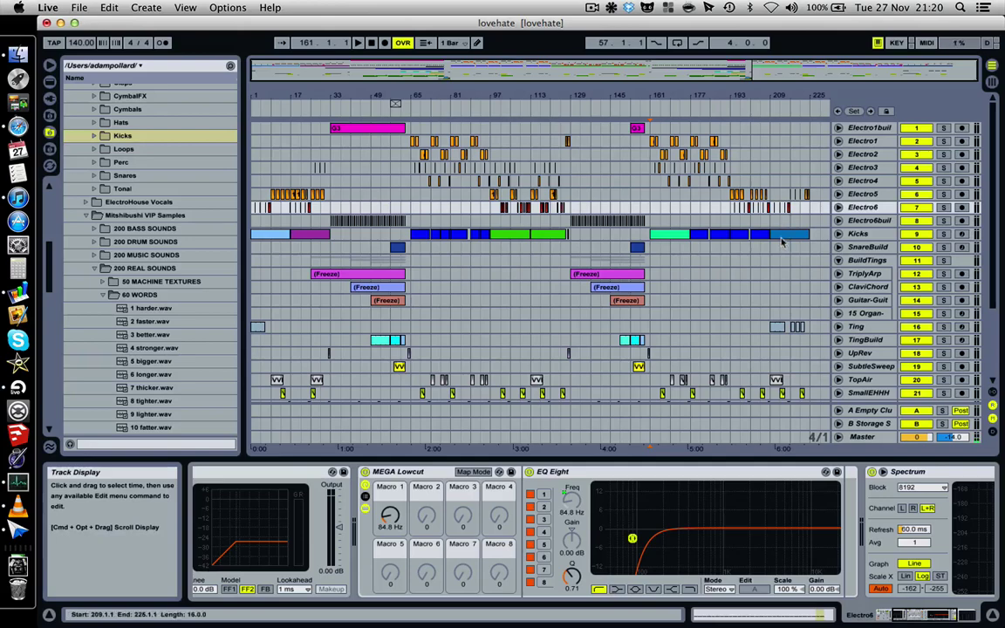
Show the SmallEHHH track's devices and select its MEGA Lowcut rack.
scroll(739, 217, down, 3)
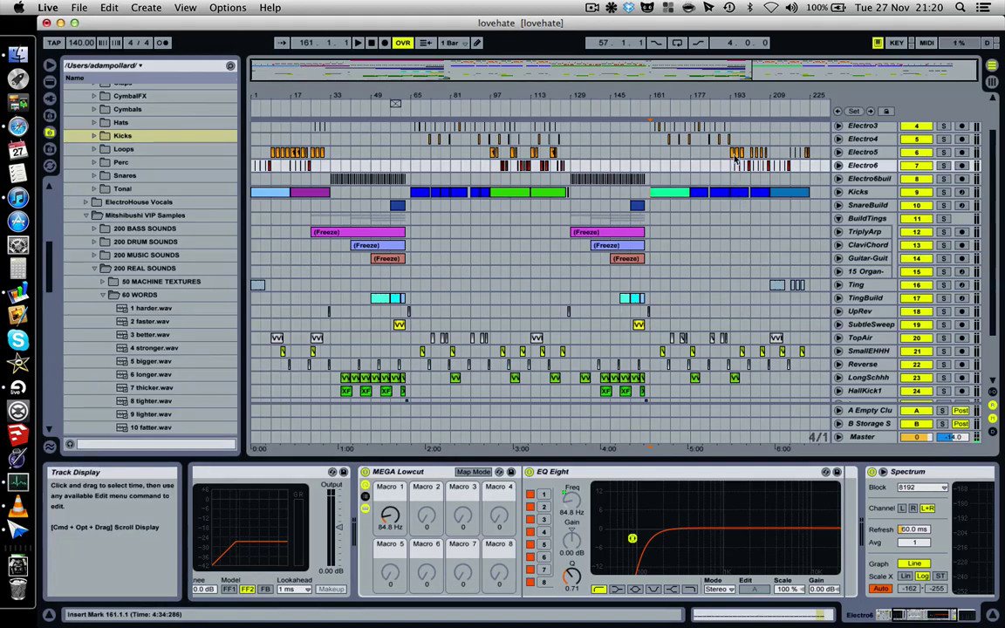
click(740, 192)
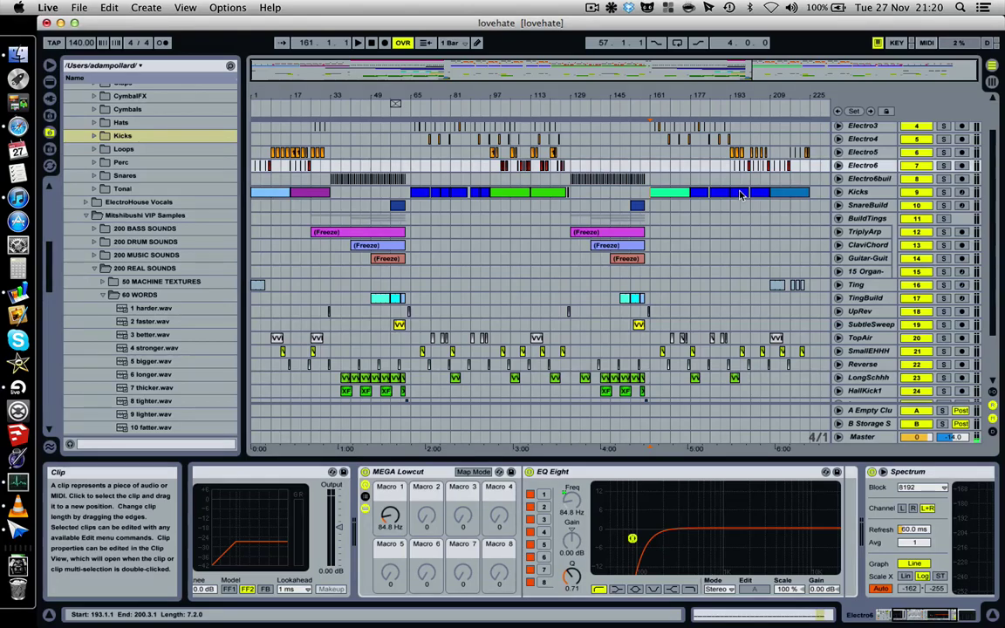
scroll(740, 193, down, 4)
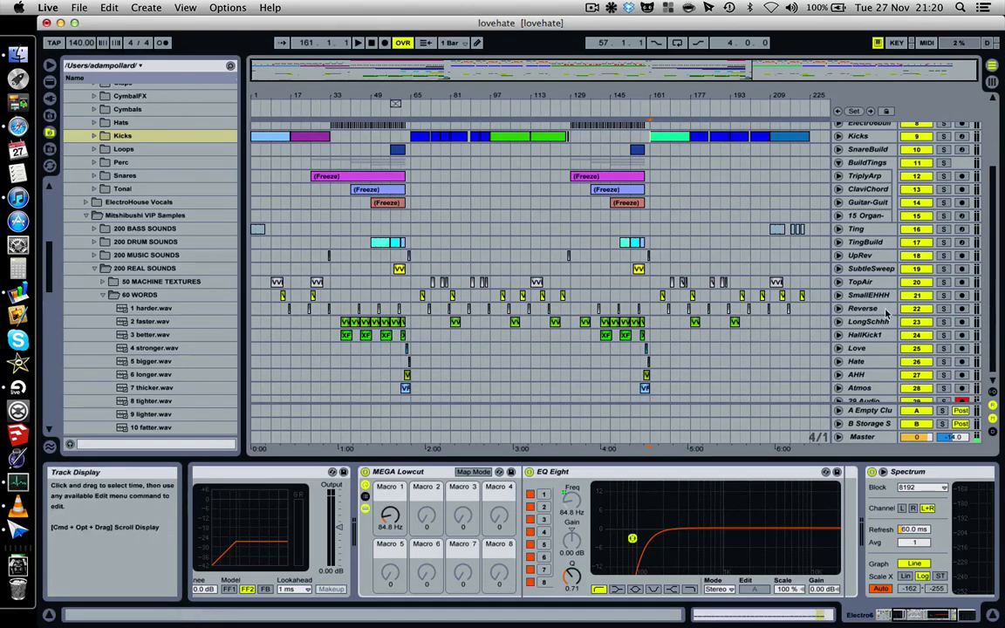
click(867, 296)
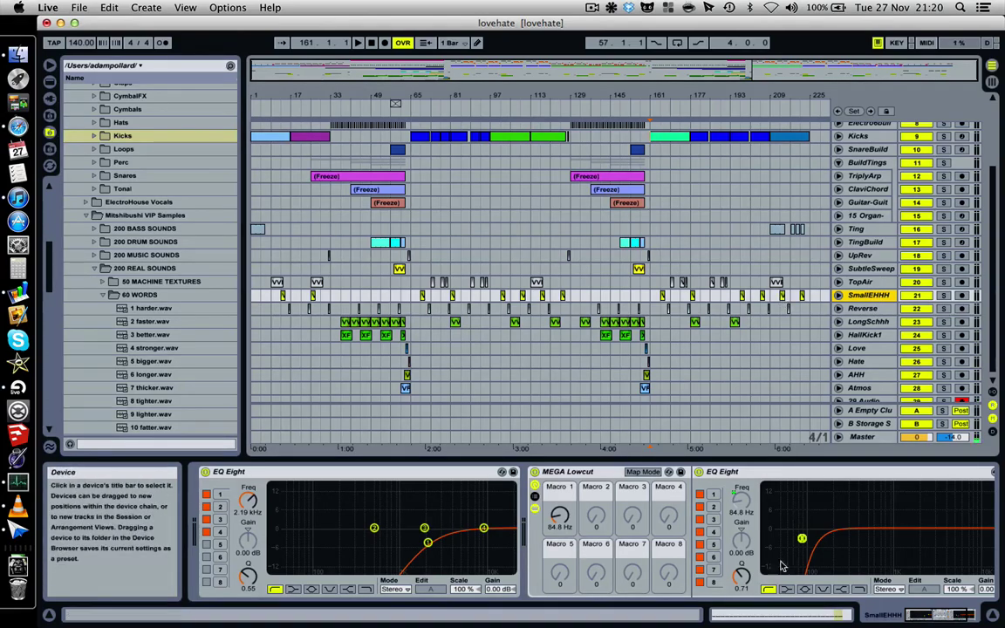
scroll(781, 358, up, 4)
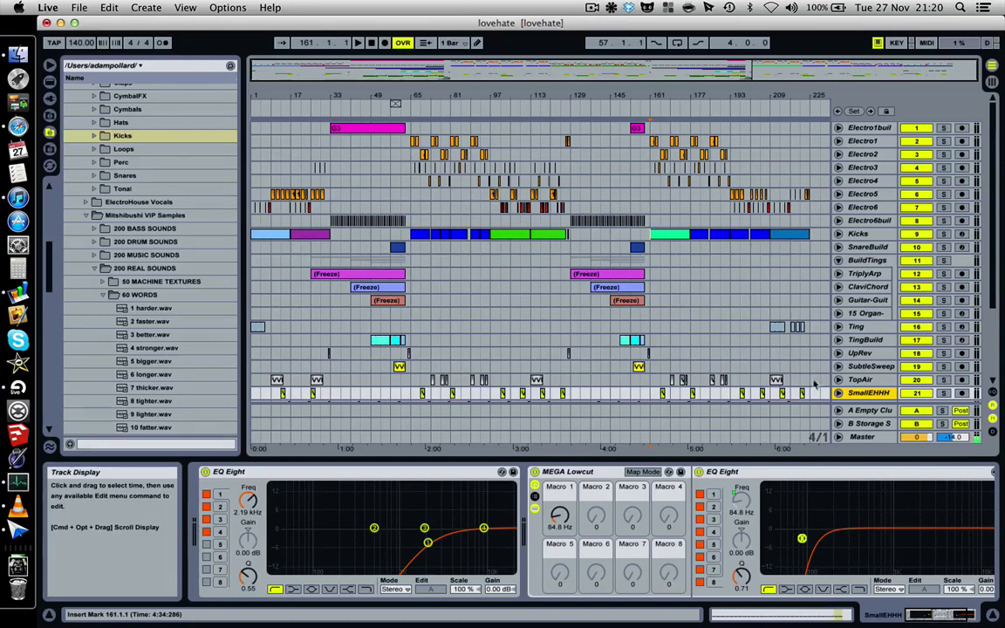
click(567, 475)
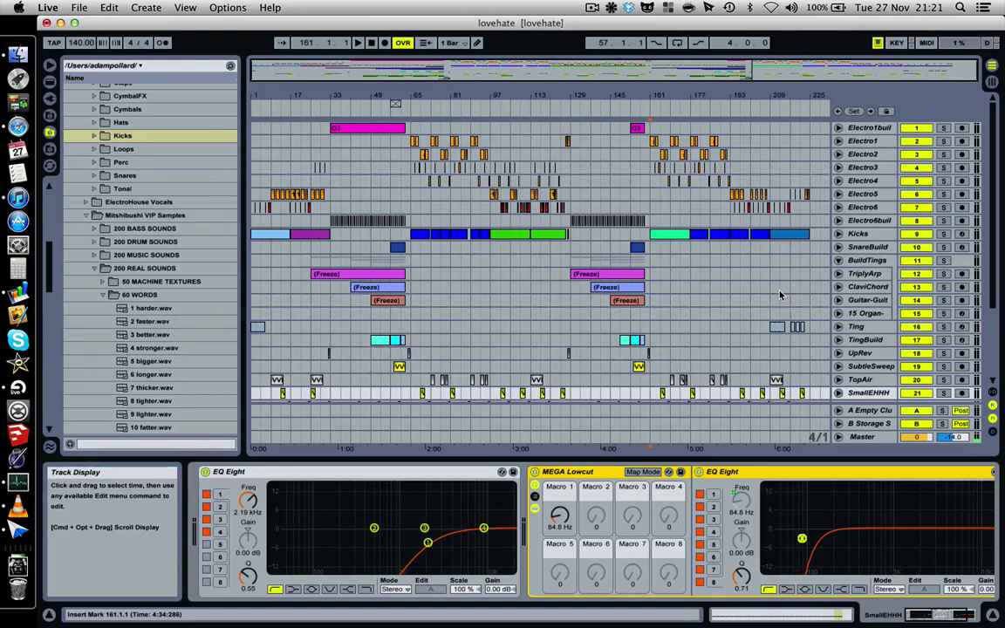
Place the insert marker at bar 161 on the Electro2 track to show its devices, and look over the other tracks.
click(649, 154)
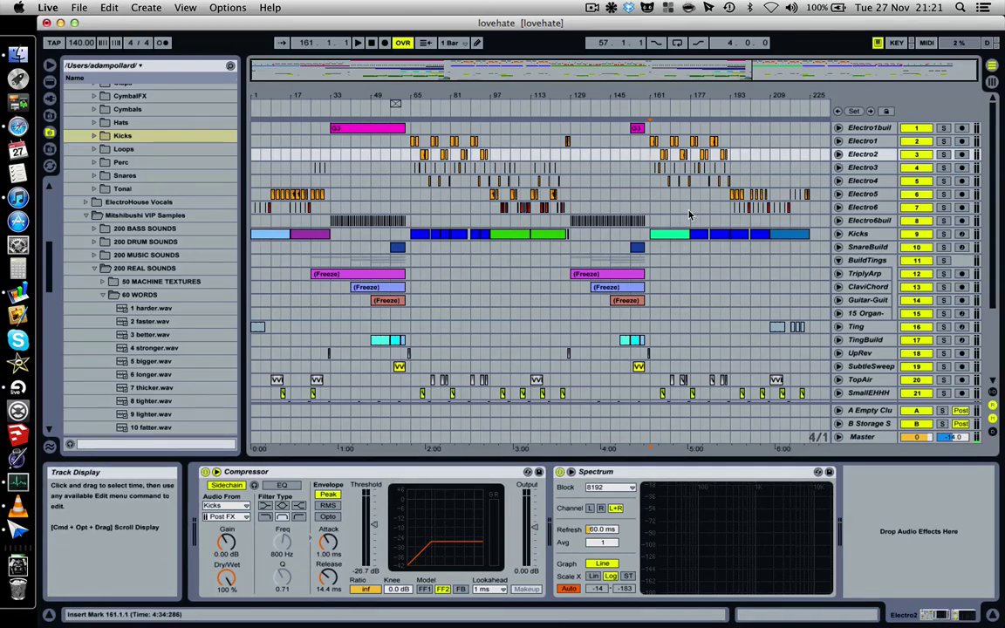
scroll(689, 216, down, 3)
scroll(689, 215, up, 3)
scroll(689, 216, down, 7)
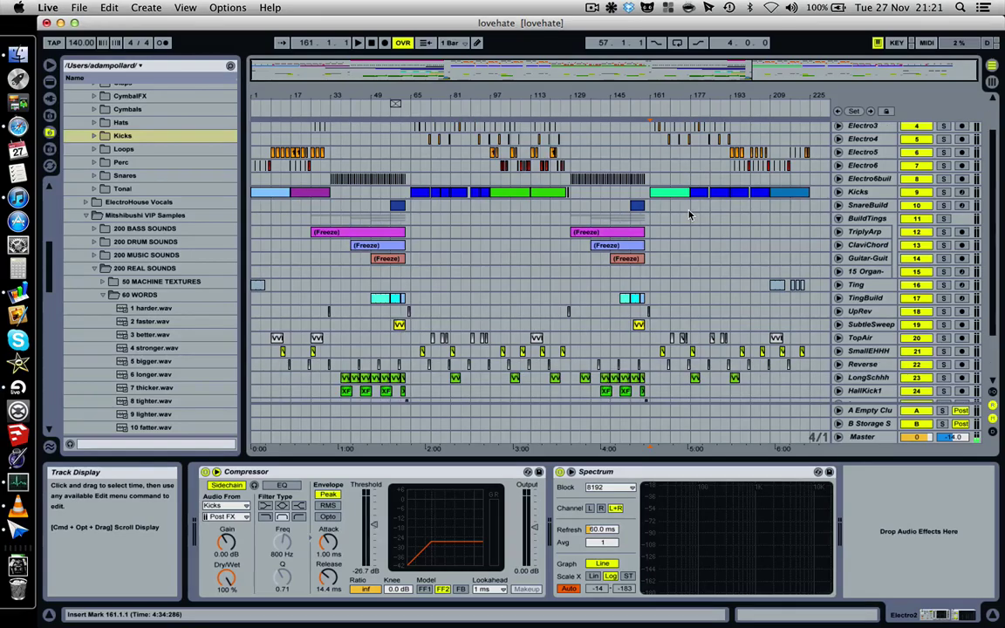
scroll(689, 216, up, 7)
scroll(689, 215, down, 6)
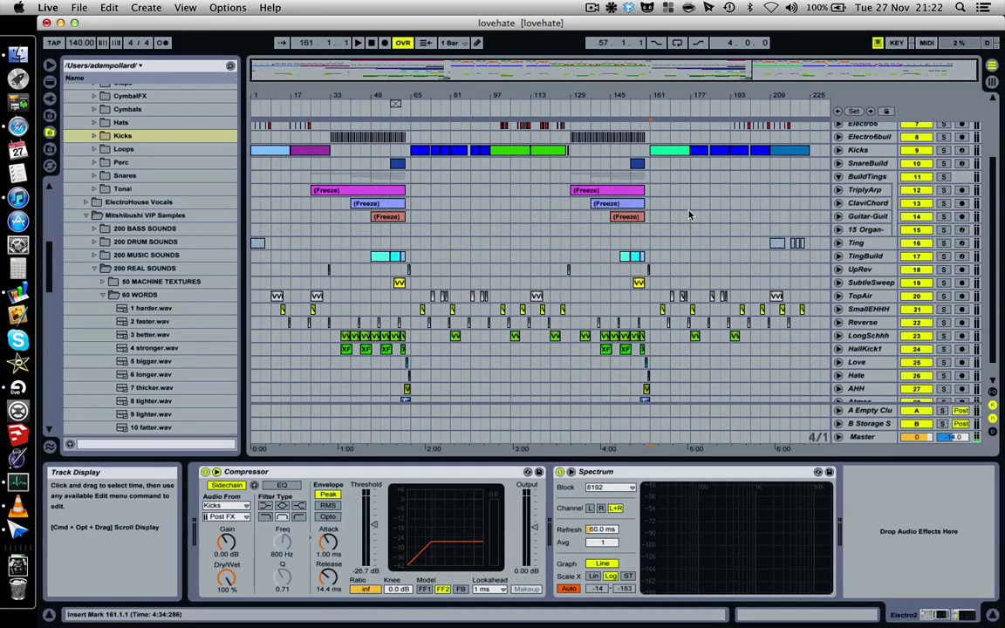
Look across the mixer channels from 29 Audio back to Electro1 in Session View, and return to the top of the arrangement.
key(Tab)
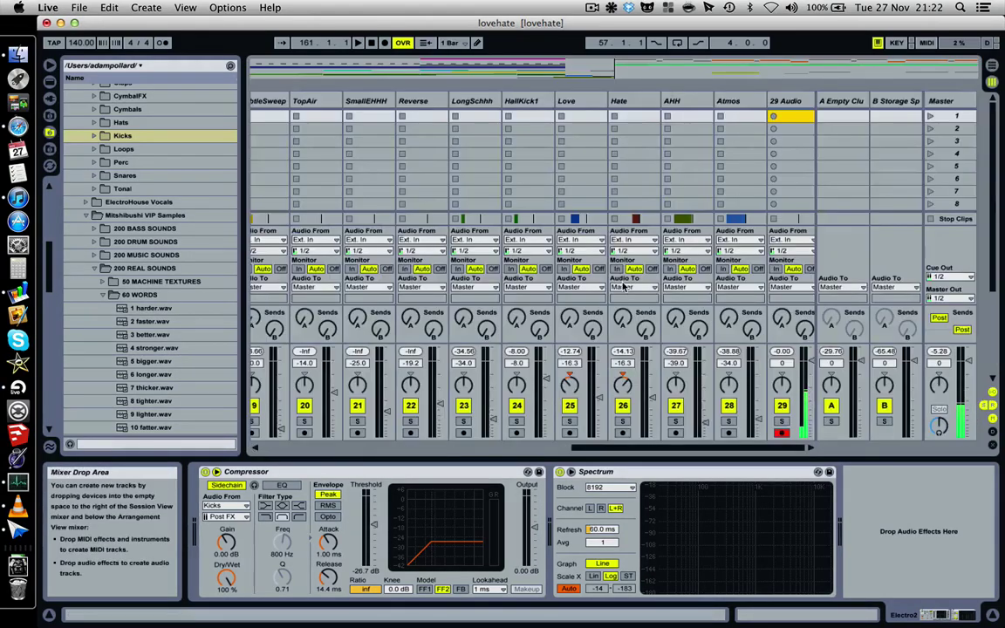
scroll(623, 287, left, 10)
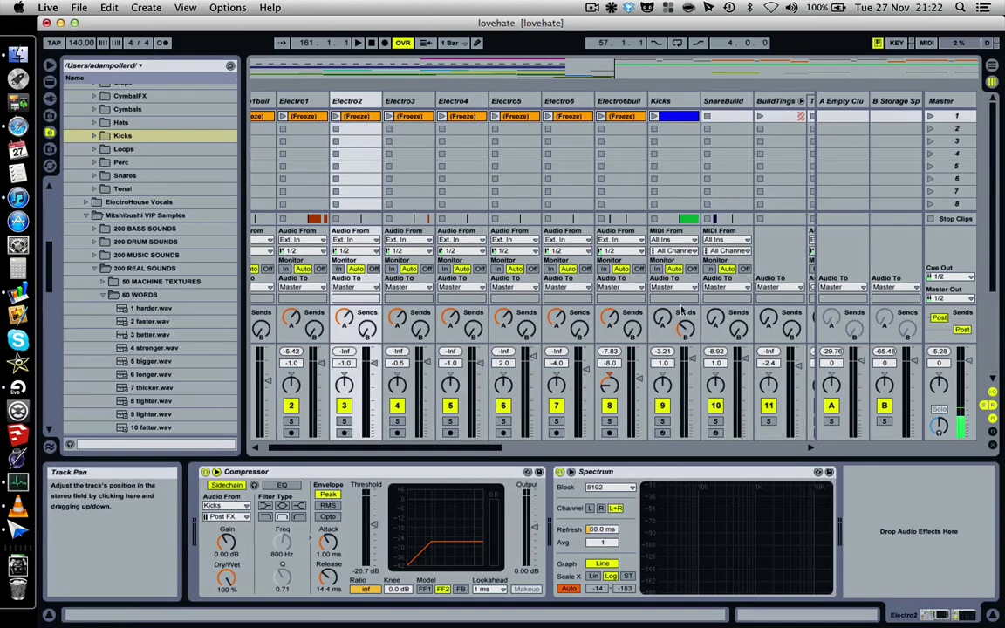
key(Tab)
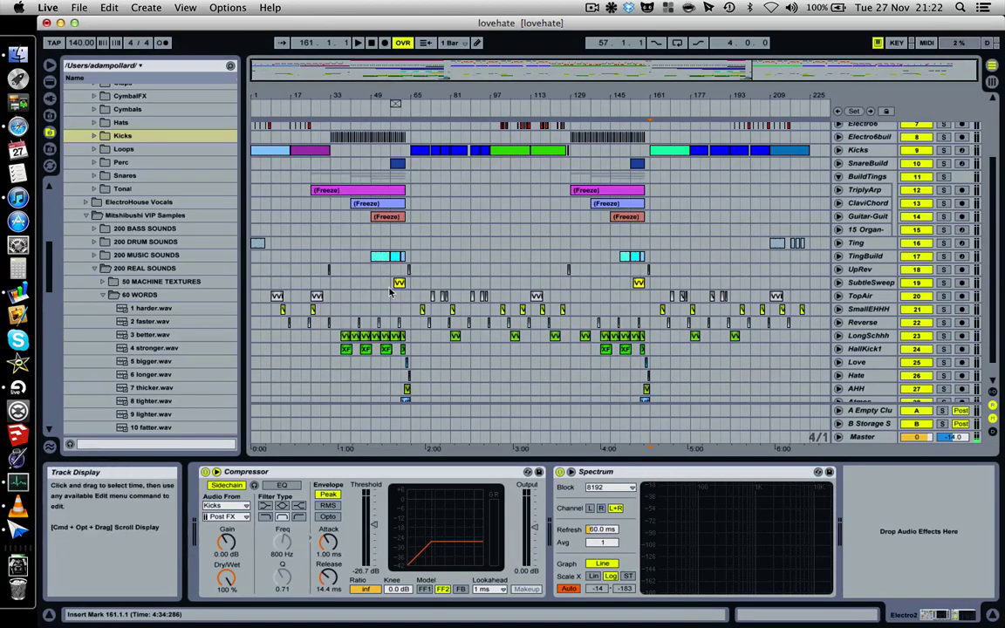
scroll(390, 292, up, 5)
scroll(390, 292, up, 1)
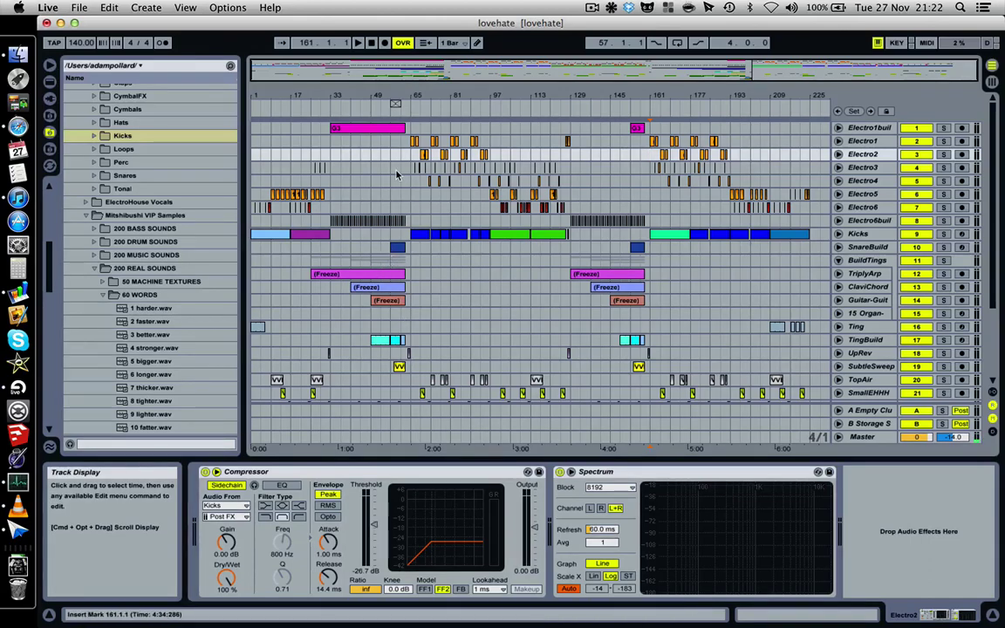
Check the track panning of Electro6buil and TriplyArp in the Session View mixer, and return to the arrangement.
key(Tab)
scroll(301, 381, left, 2)
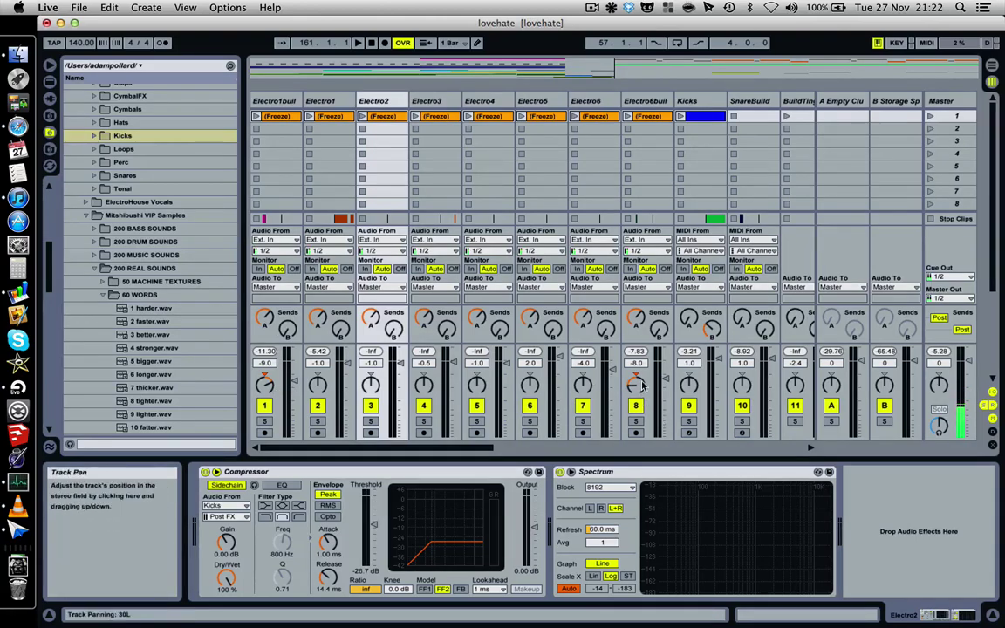
key(Tab)
key(Tab)
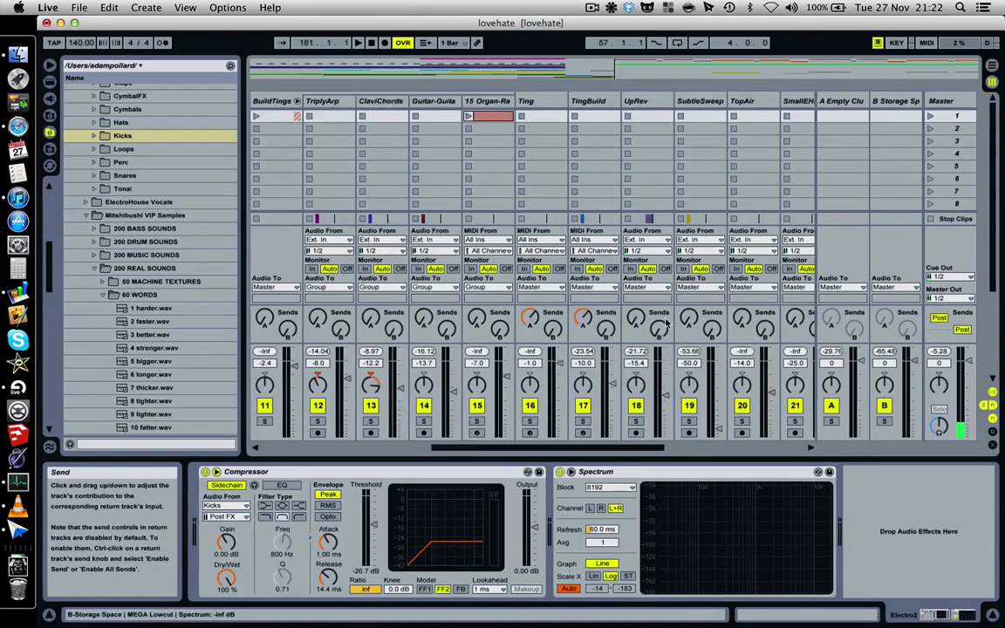
scroll(666, 324, right, 5)
scroll(665, 324, left, 2)
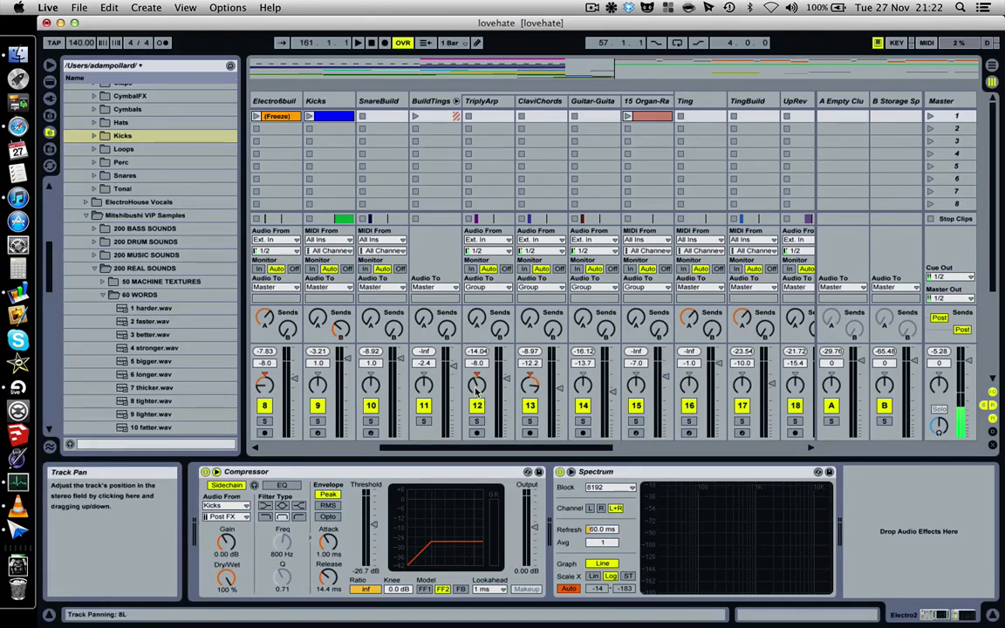
key(Tab)
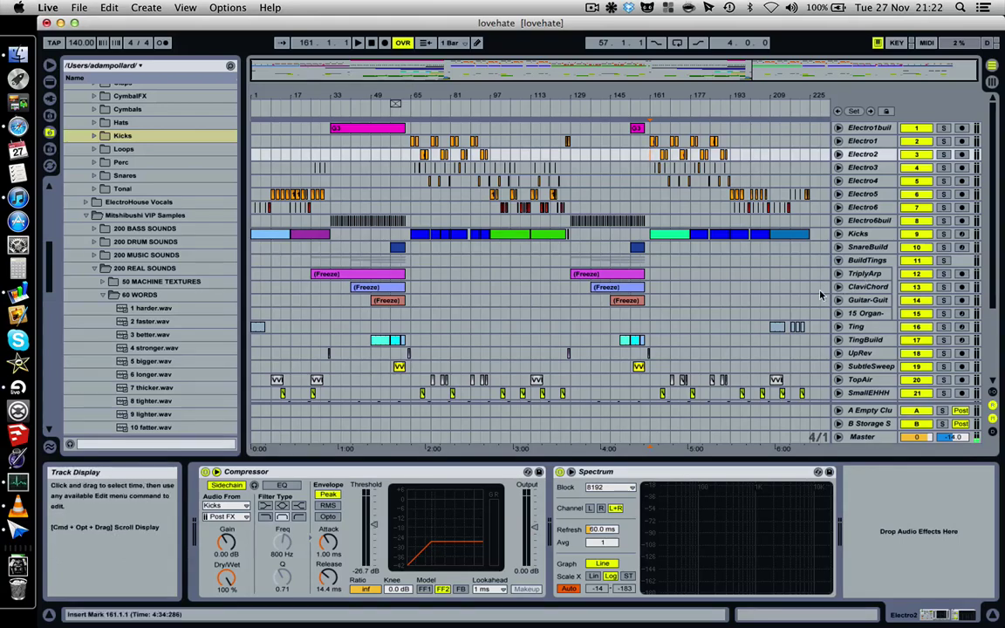
Compare the EQ Eight and other effects on the TopAir and SmallEHHH tracks.
scroll(686, 329, down, 4)
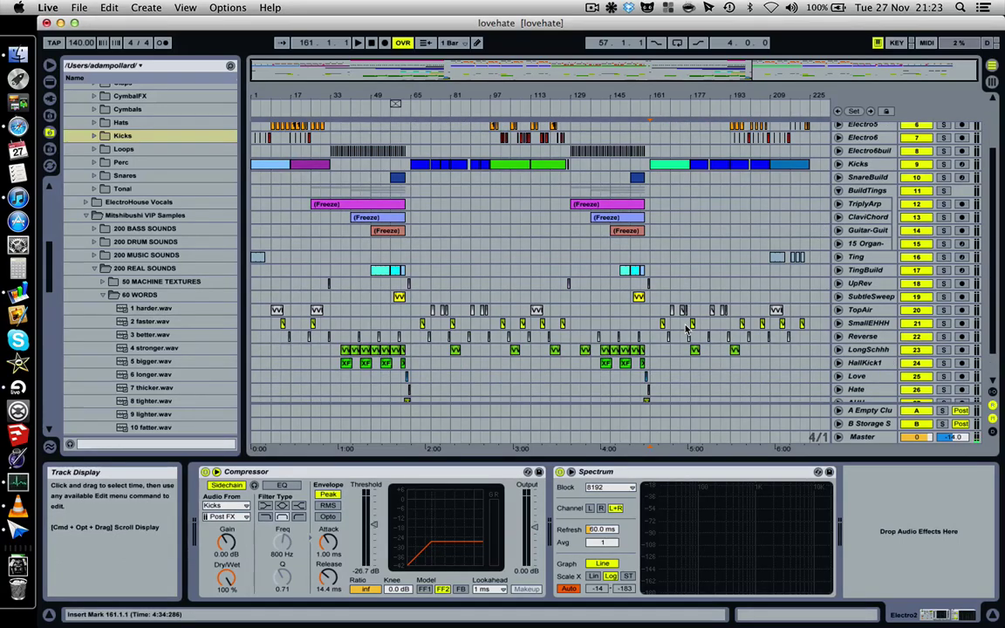
scroll(686, 328, down, 2)
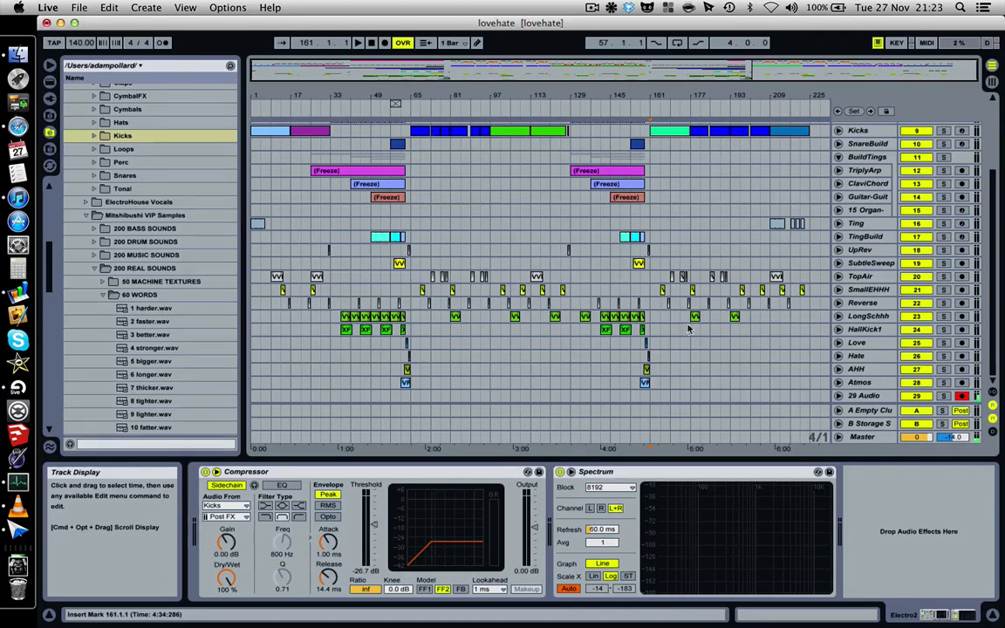
click(872, 277)
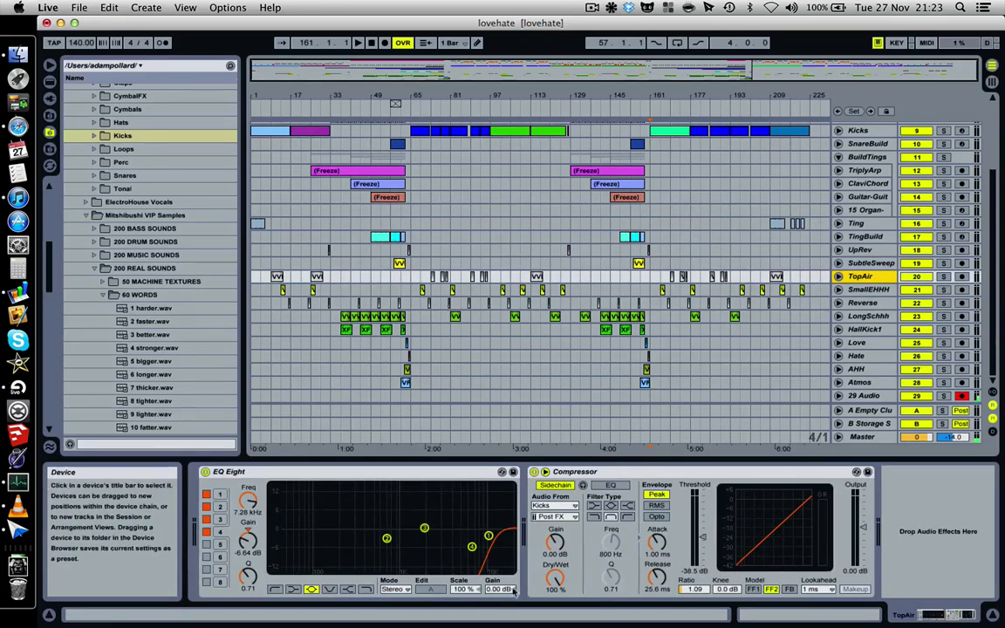
click(869, 291)
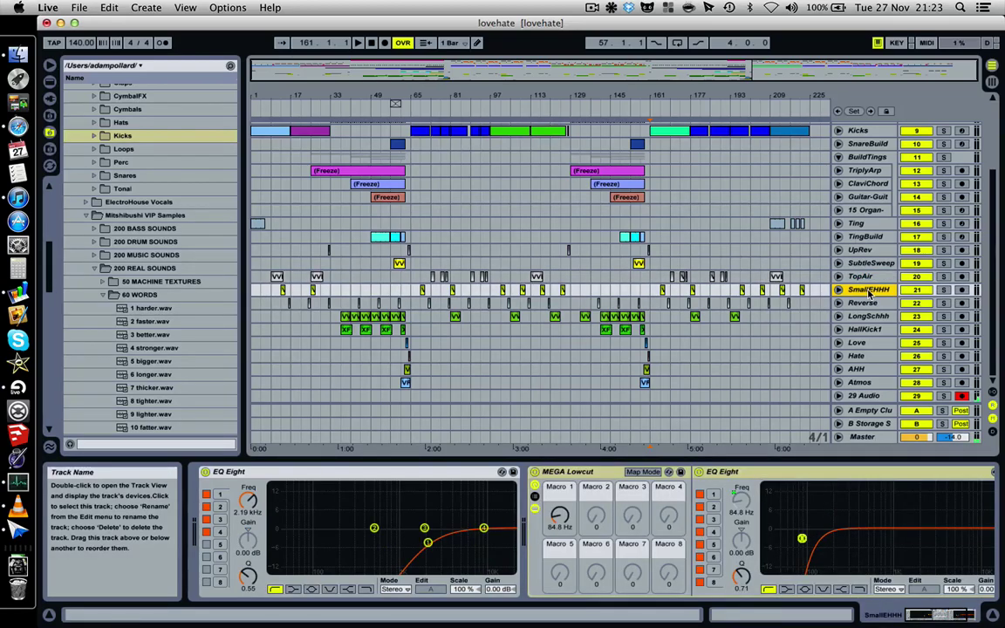
scroll(869, 293, up, 1)
scroll(677, 251, up, 7)
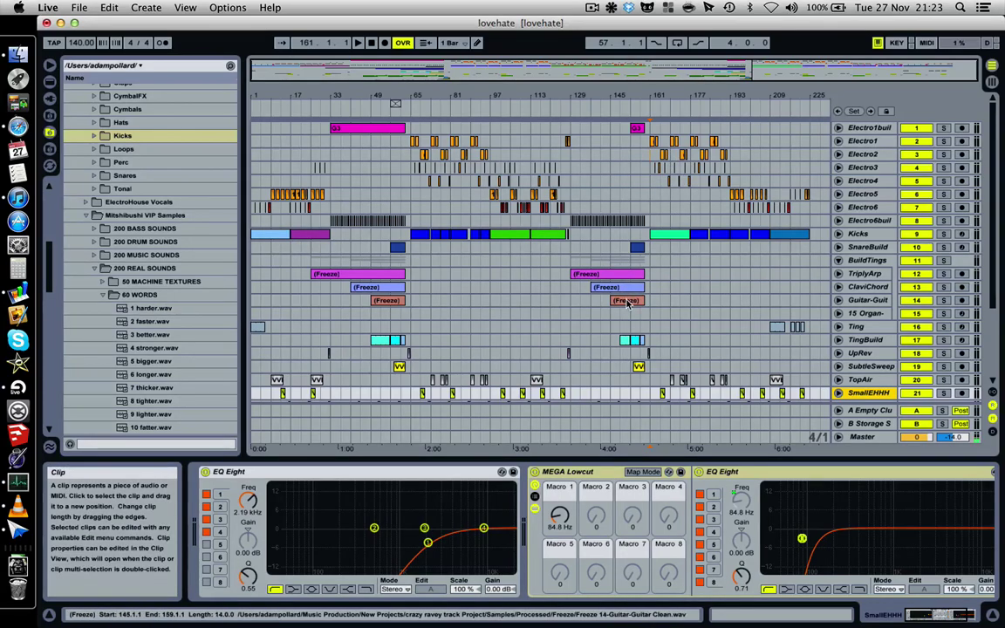
Review the lower arrangement tracks, and watch the Kicks channel level in the Session View mixer during playback from bar 161.
scroll(668, 358, down, 3)
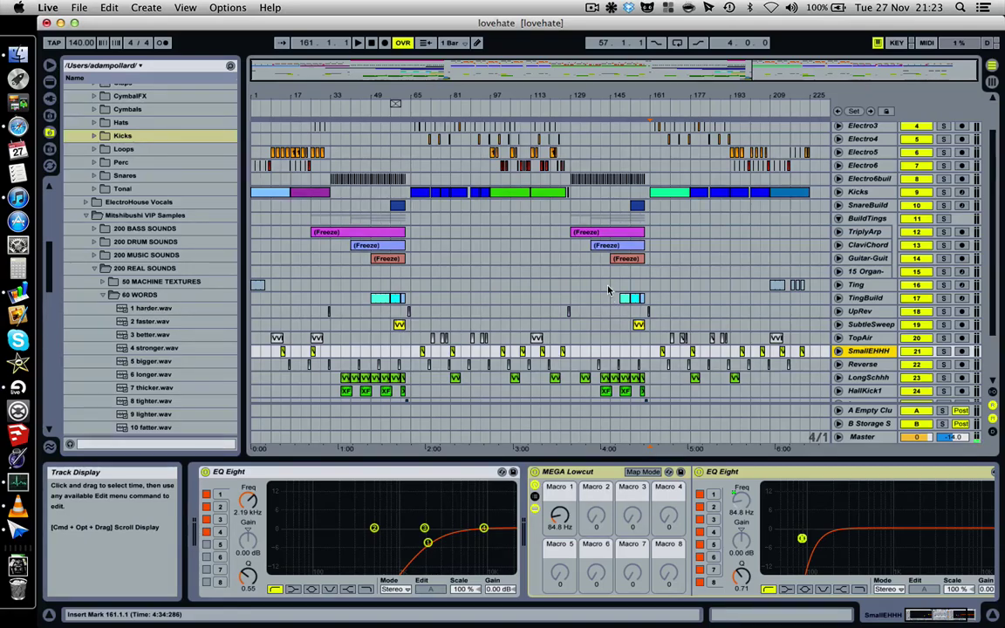
scroll(610, 291, down, 3)
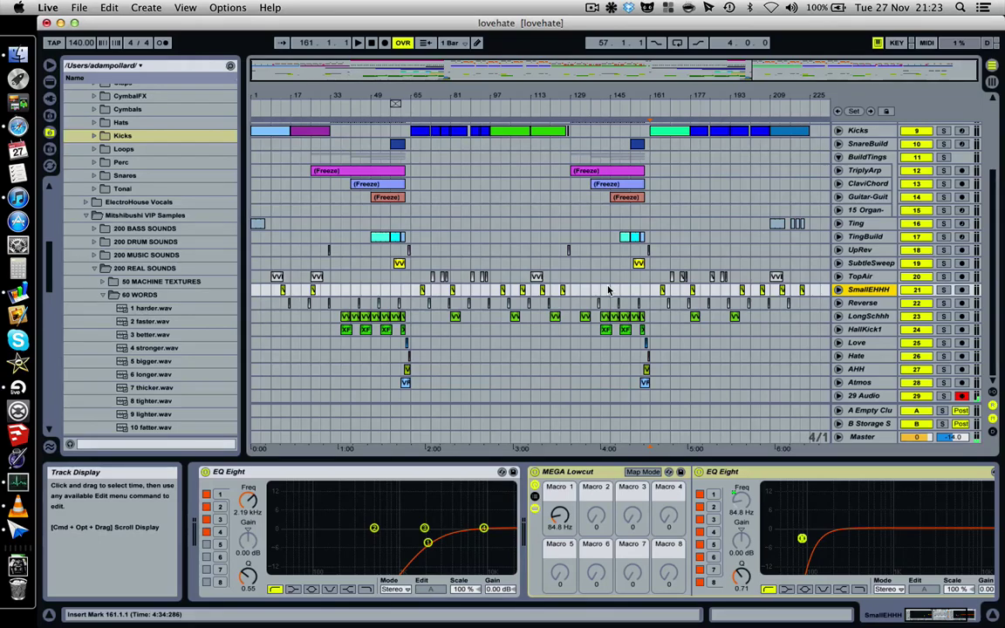
key(Tab)
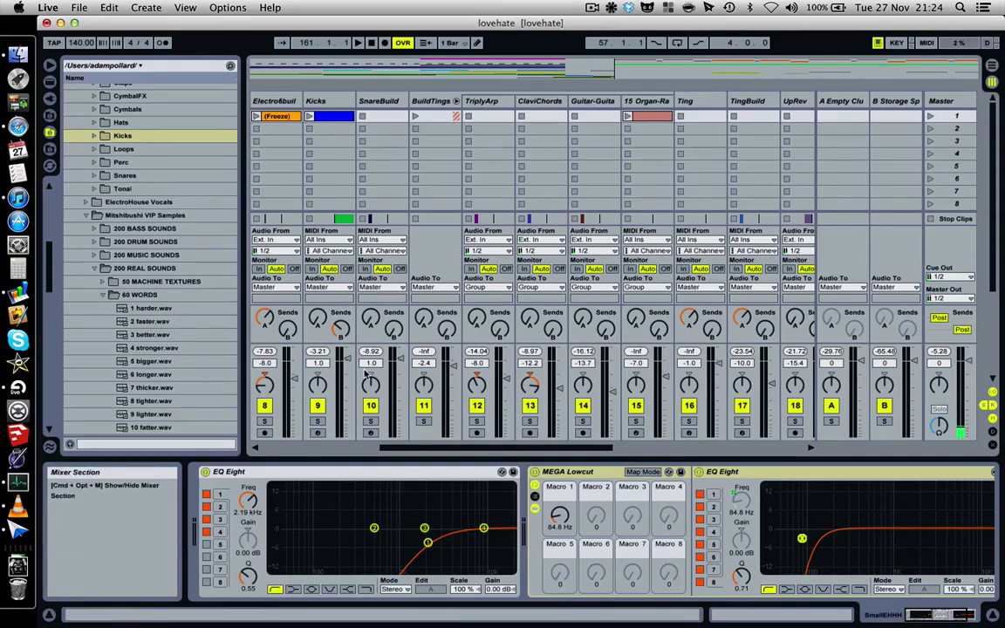
scroll(436, 388, left, 5)
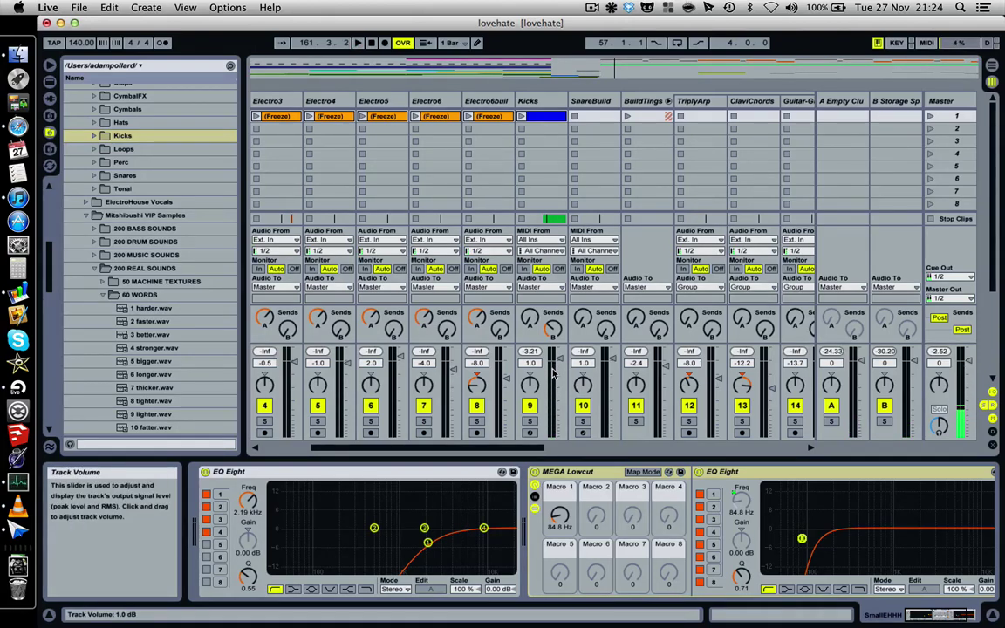
Play the drop from bar 65, watch the Electro and Kicks channel levels in the Session View mixer, and stop playback.
key(Tab)
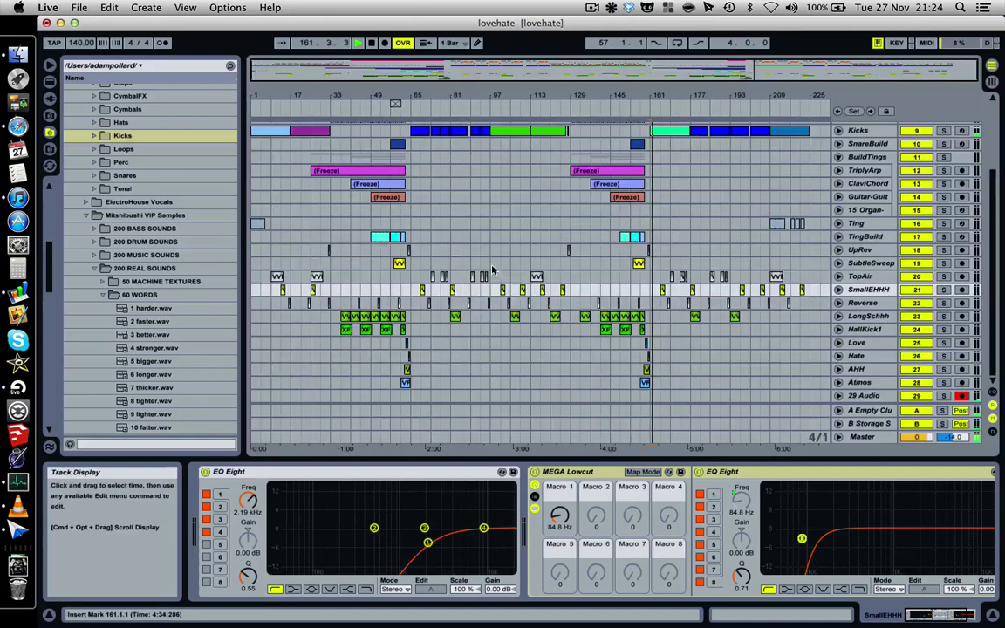
scroll(434, 196, up, 5)
click(411, 191)
key(space)
key(space)
key(Tab)
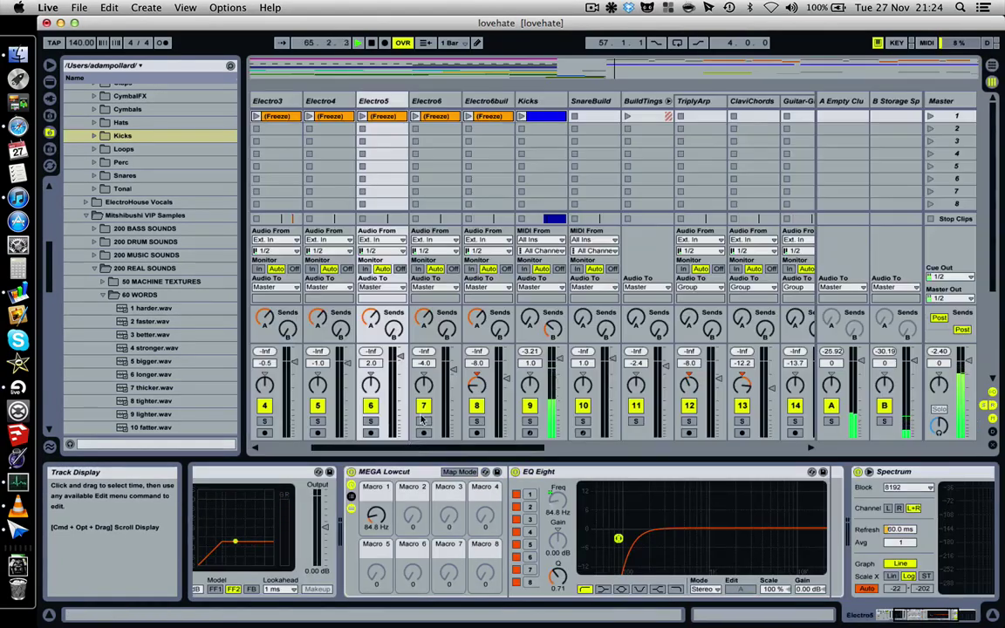
scroll(423, 420, left, 3)
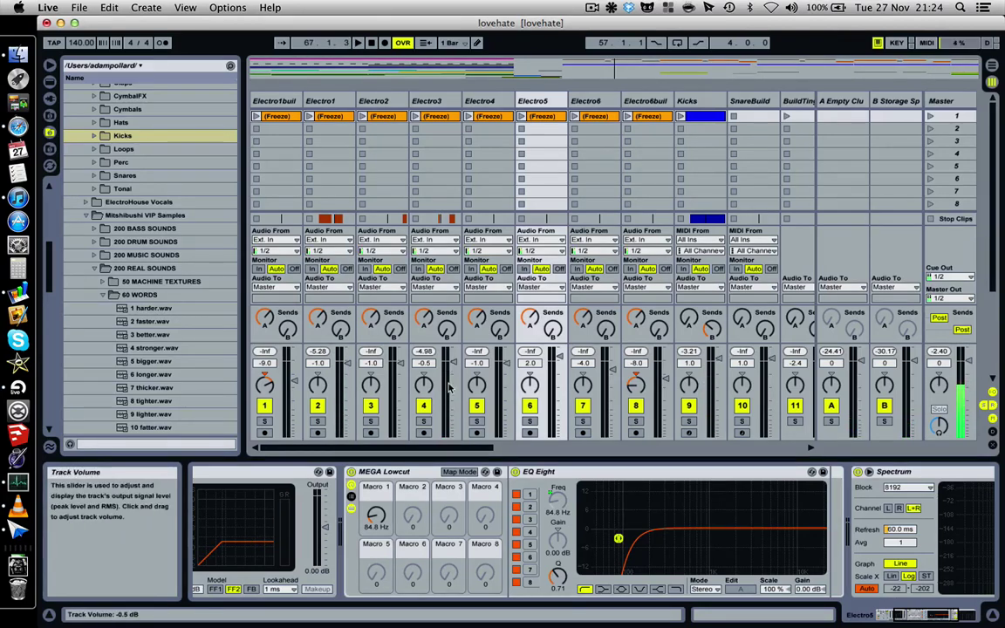
key(space)
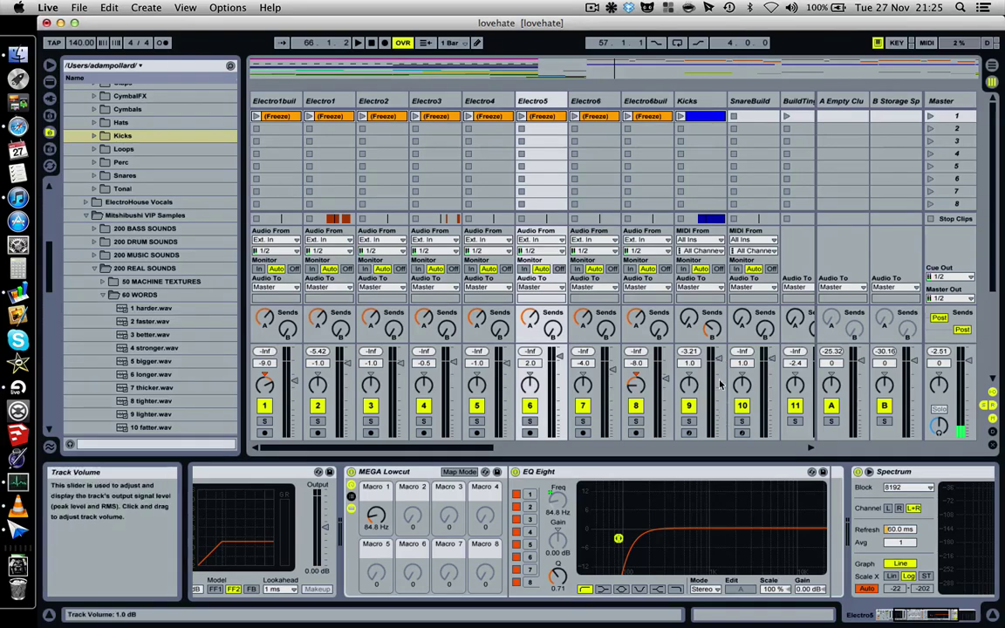
Review the channel volume levels of the build, Ting and effects tracks in the Session View mixer, and return to the arrangement.
scroll(721, 383, right, 1)
scroll(720, 384, right, 2)
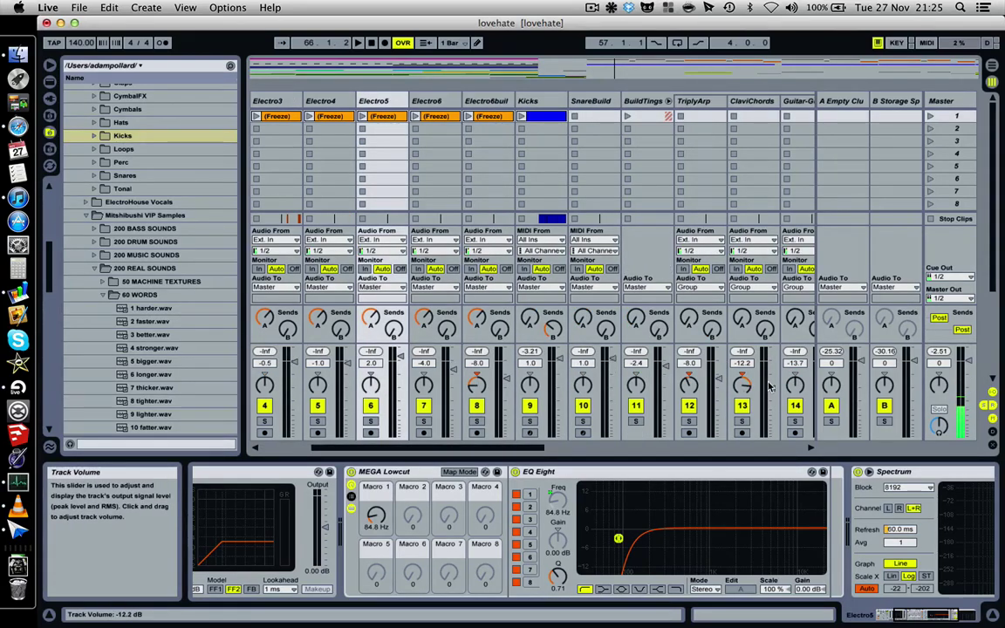
scroll(709, 413, right, 4)
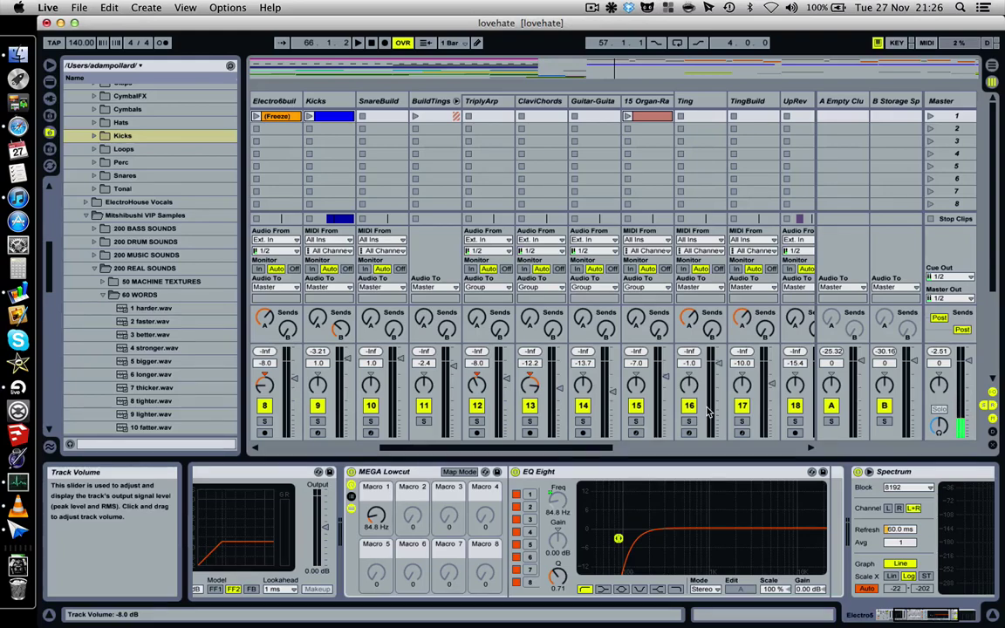
scroll(698, 390, right, 3)
scroll(697, 390, right, 2)
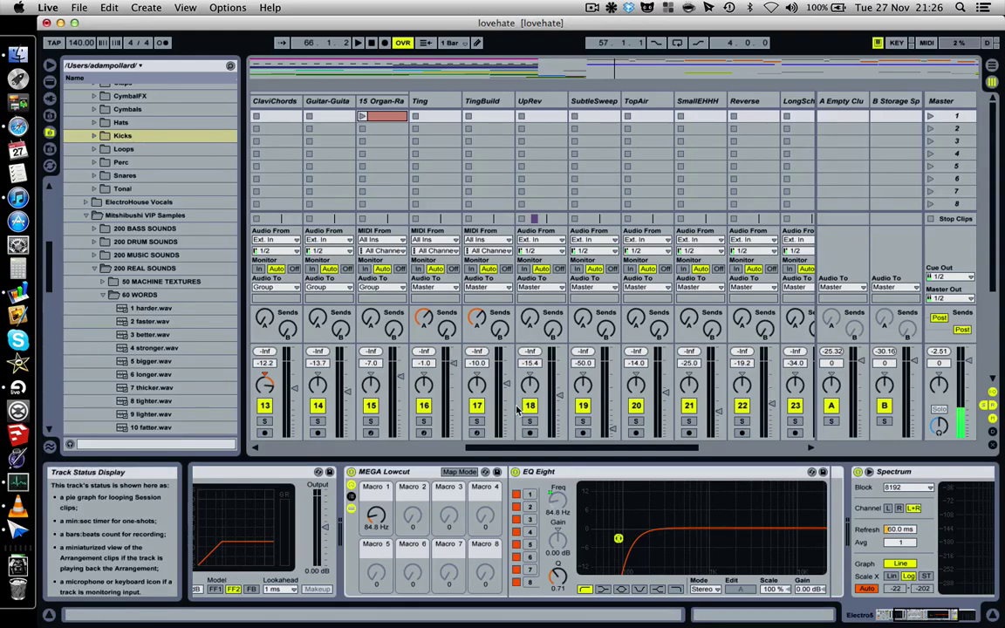
scroll(518, 410, left, 12)
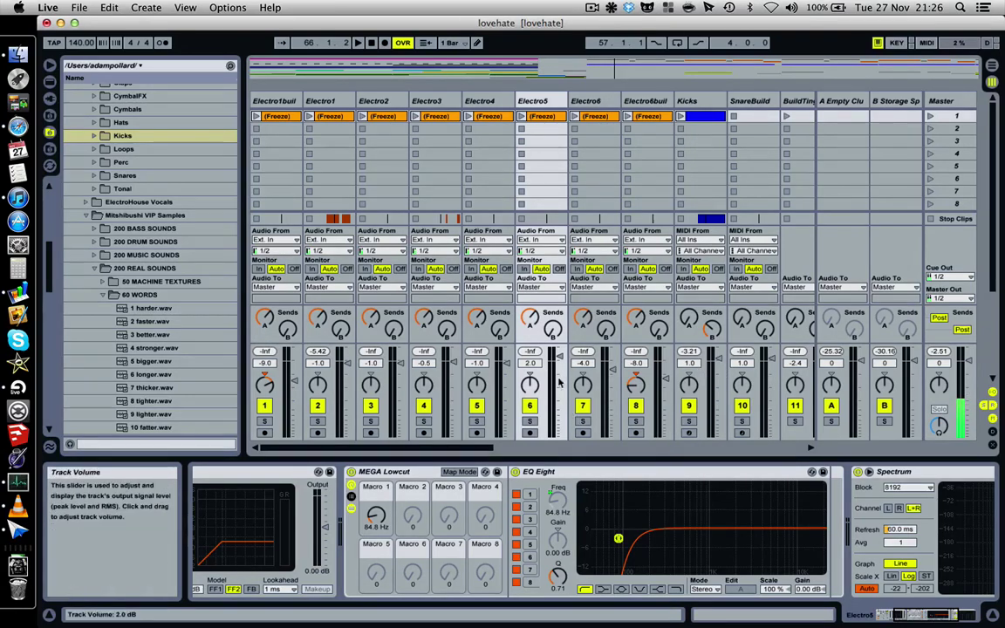
key(Tab)
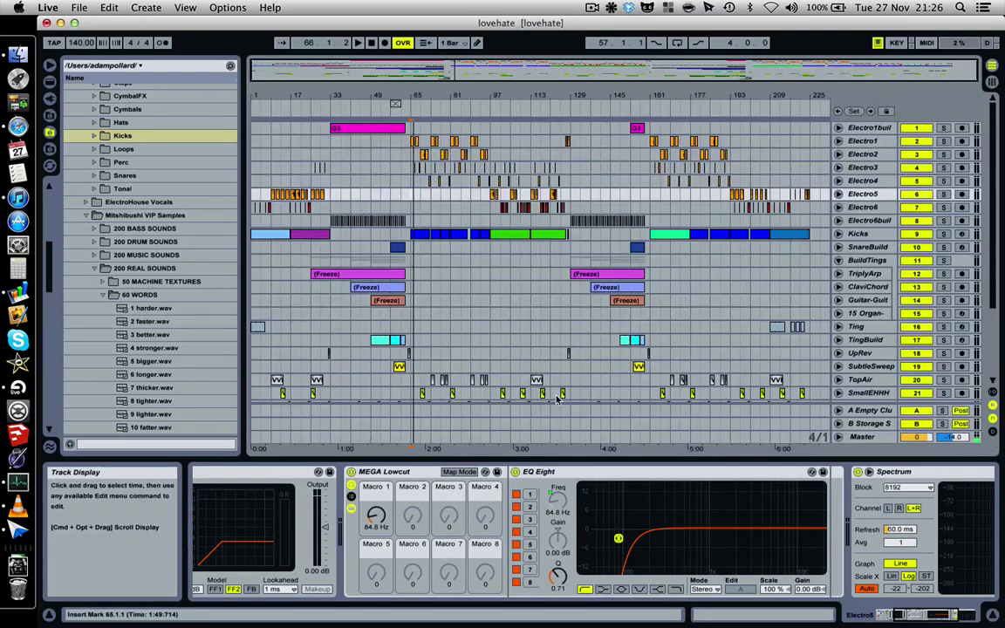
Look over the arrangement's clips from the Electro tracks down to the 29 Audio track.
scroll(558, 398, down, 3)
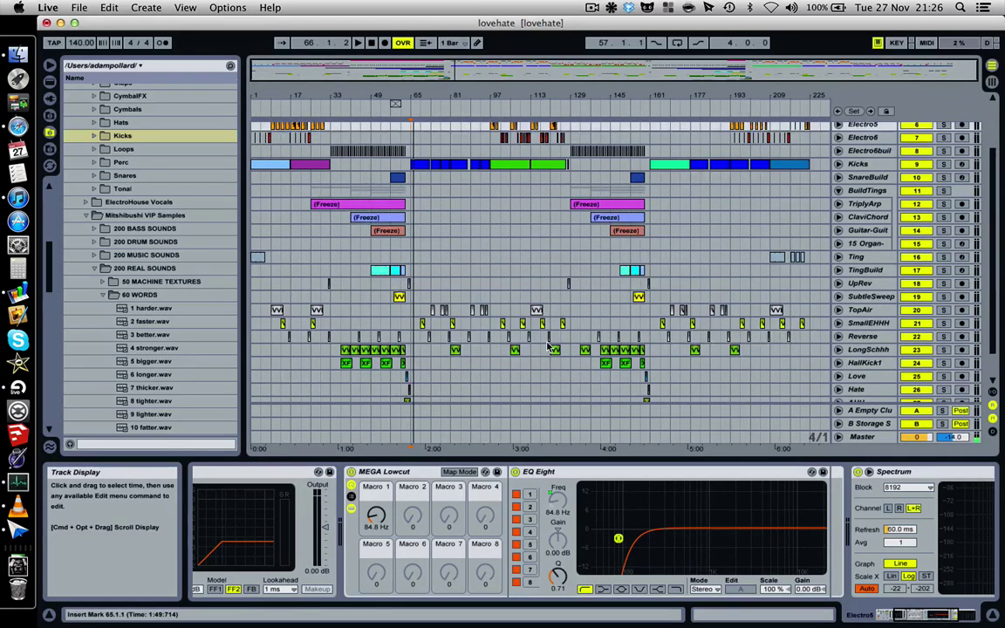
scroll(474, 279, up, 3)
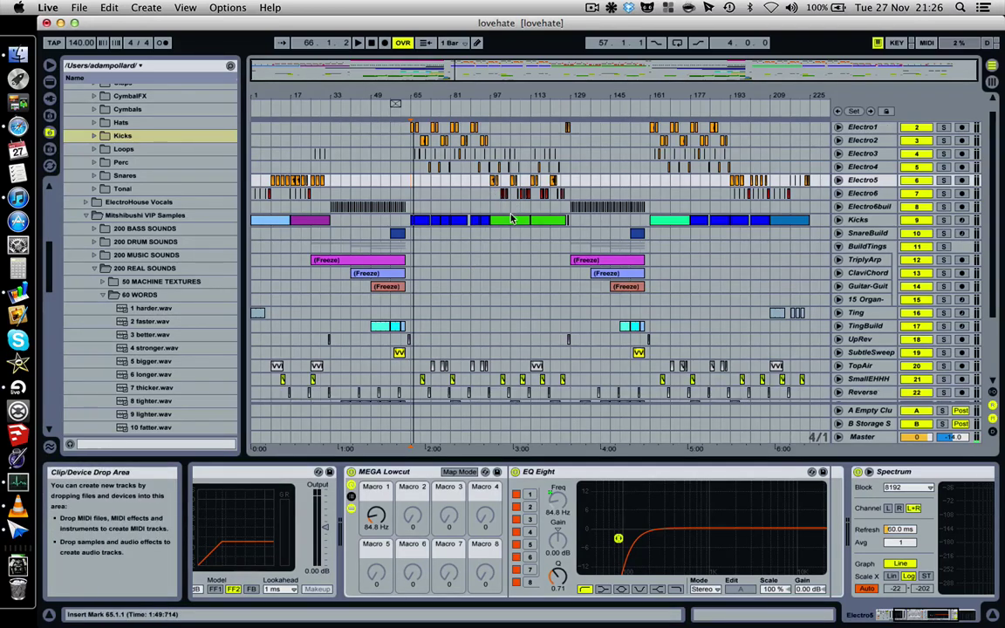
scroll(505, 216, down, 1)
scroll(511, 218, down, 2)
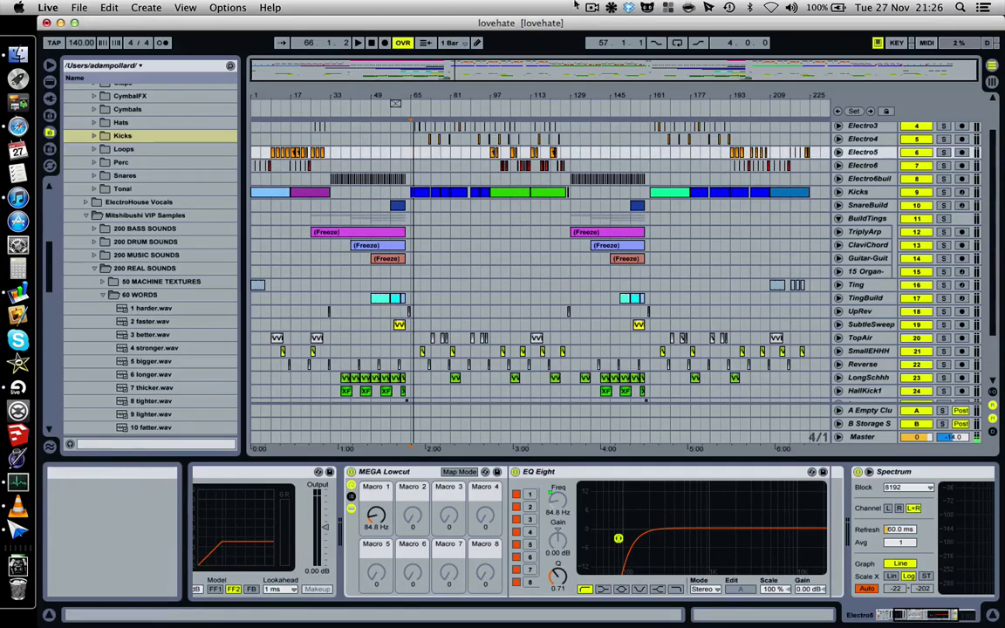
click(590, 7)
click(590, 7)
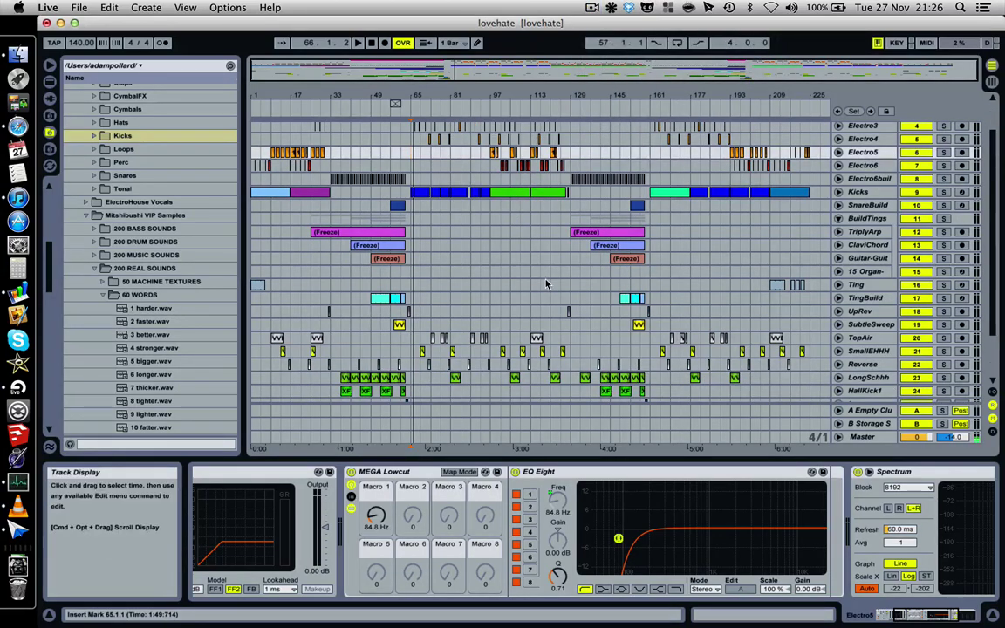
scroll(547, 284, down, 4)
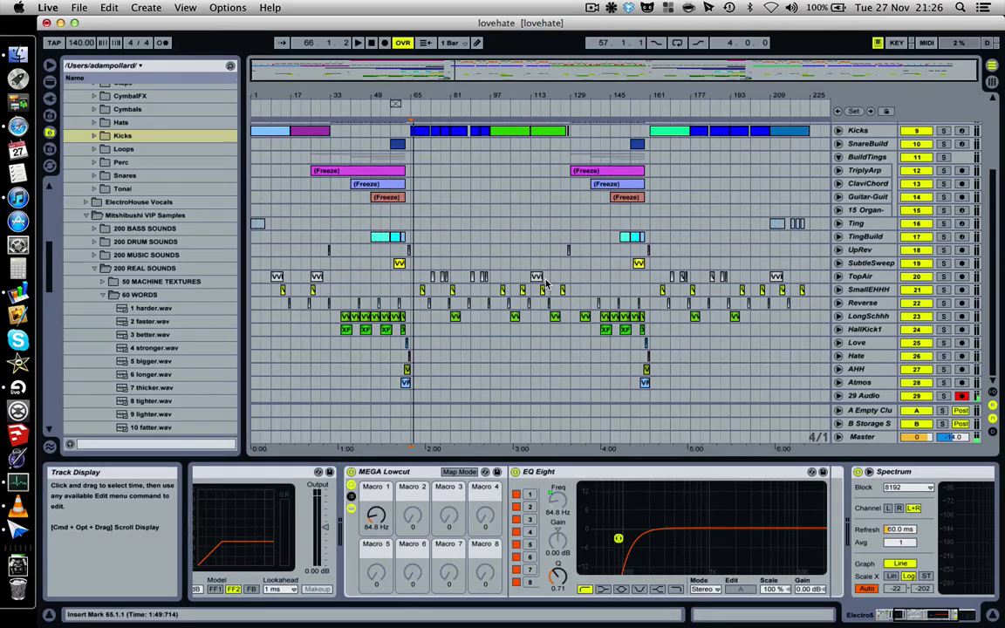
Hide the device view to show the full arrangement, and briefly play the drop from bar 65.
key(alt+super+l)
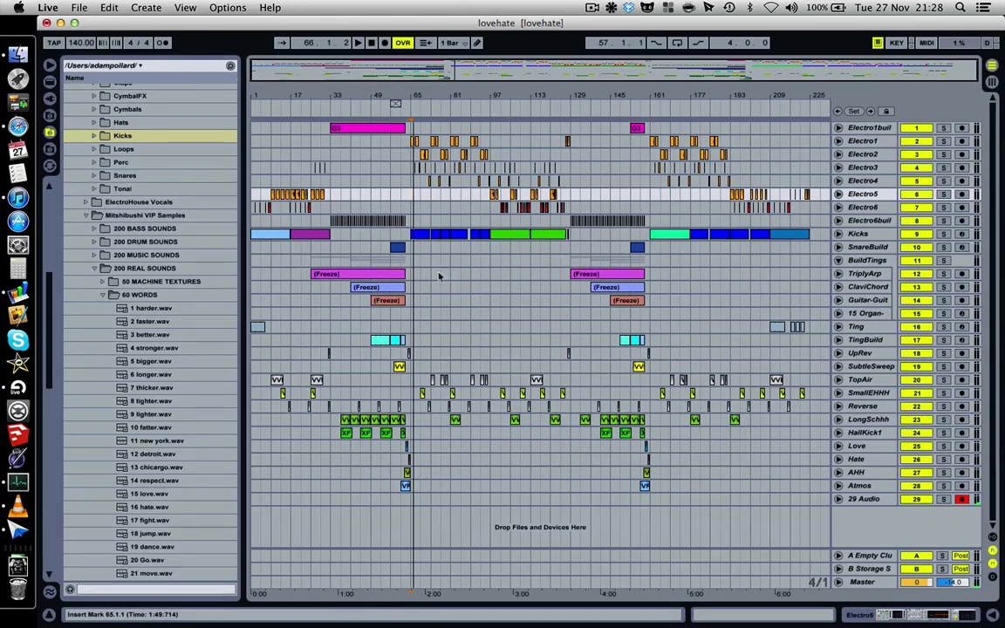
click(413, 276)
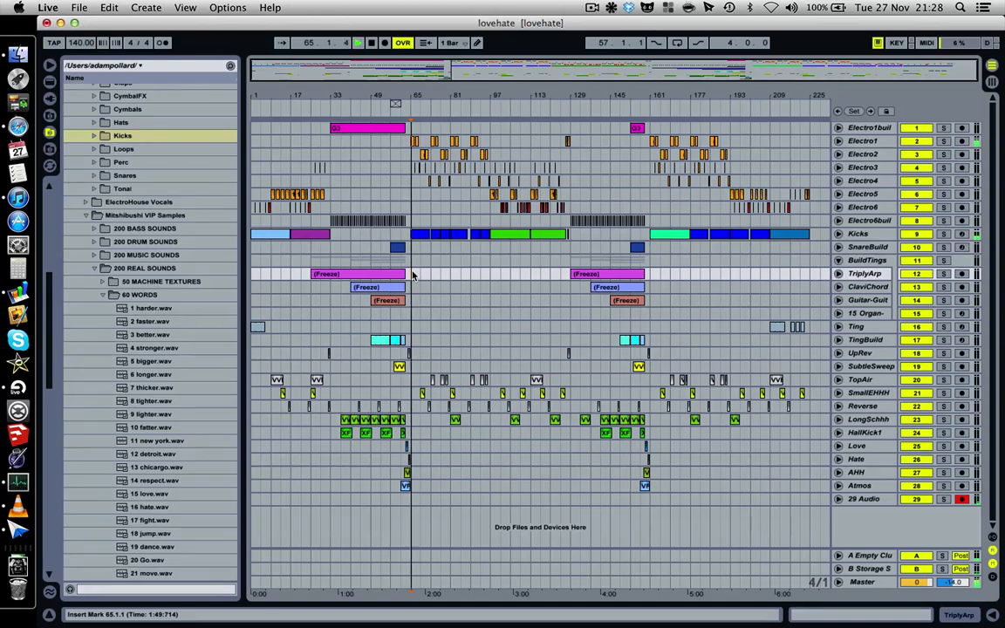
key(space)
key(space)
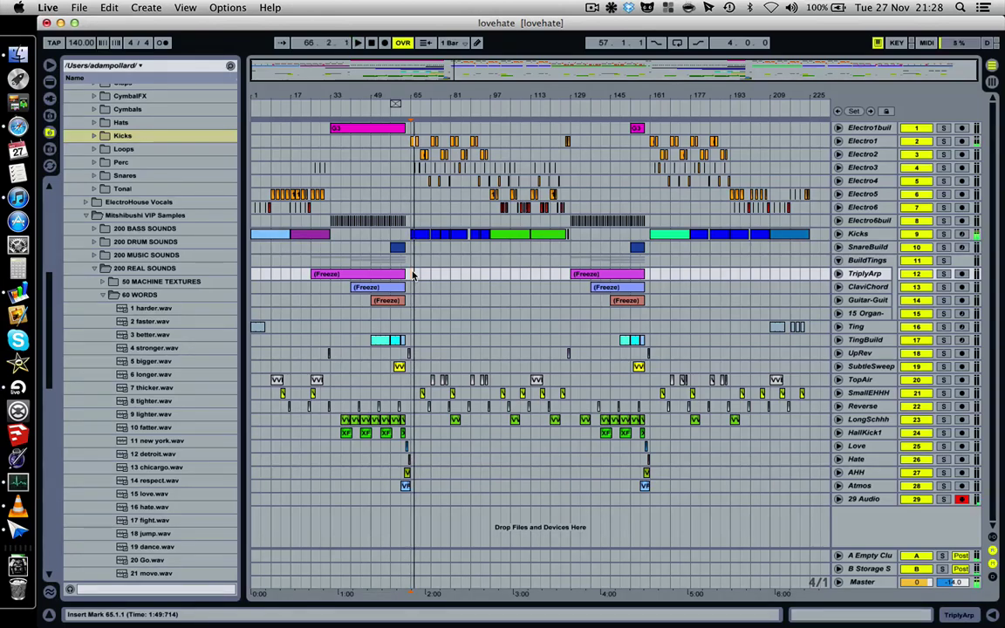